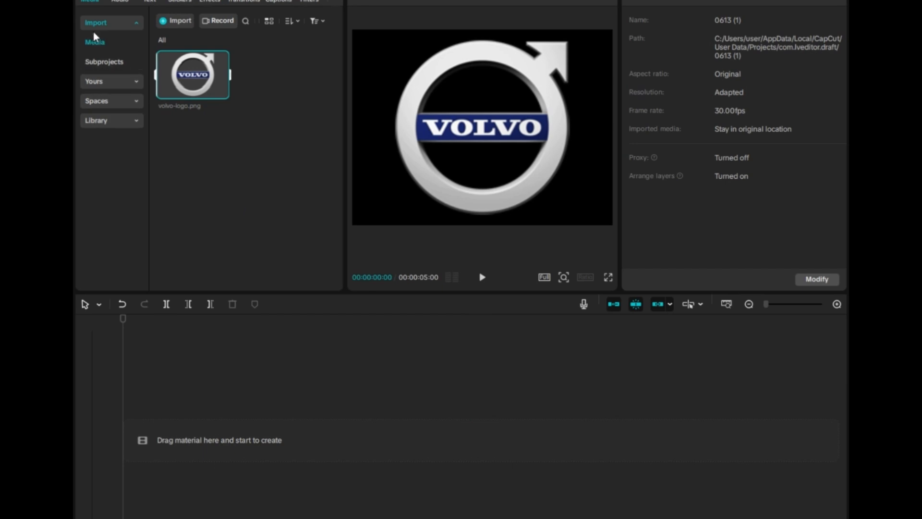
- Browse the media library and add the "White slope" clip to the timeline as the background
left_click(120, 121)
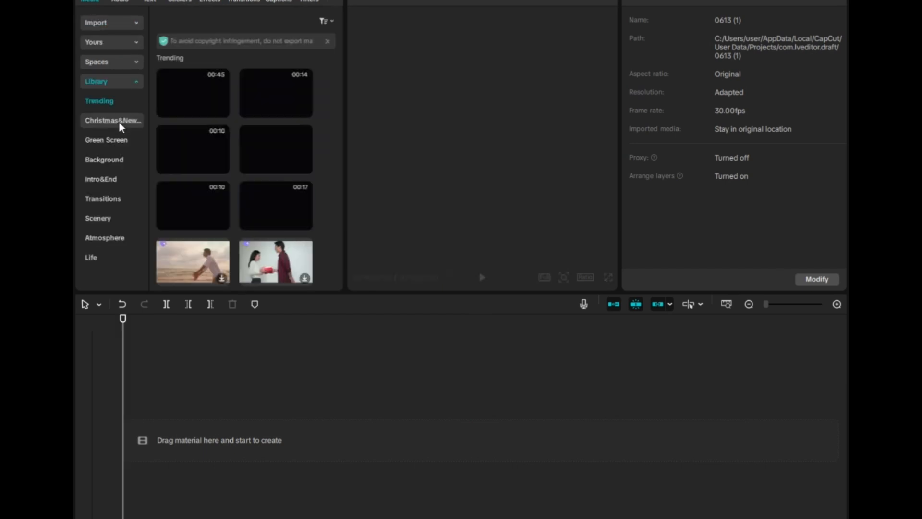
scroll(228, 200, "down", 2)
scroll(227, 200, "down", 5)
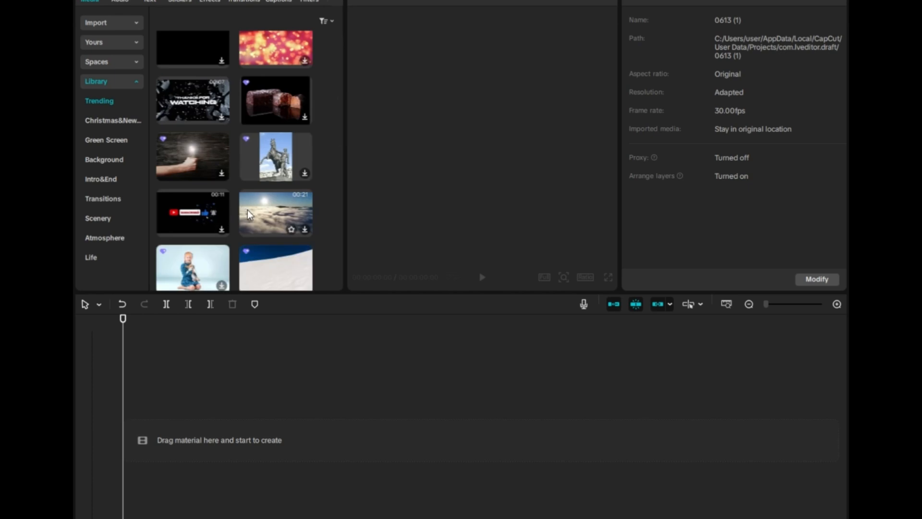
scroll(247, 209, "down", 1)
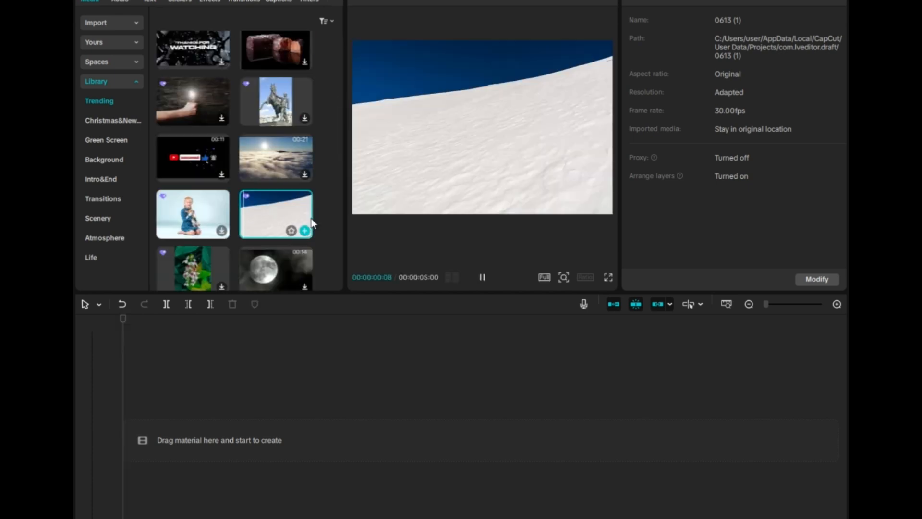
left_click_drag(282, 211, 183, 436)
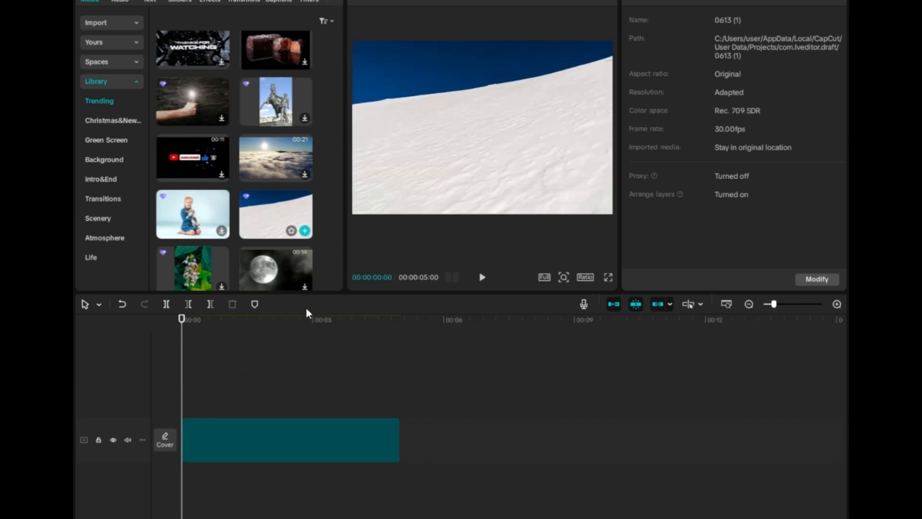
- Place the imported volvo-logo.png image on a track above the background clip
left_click(104, 21)
left_click(205, 76)
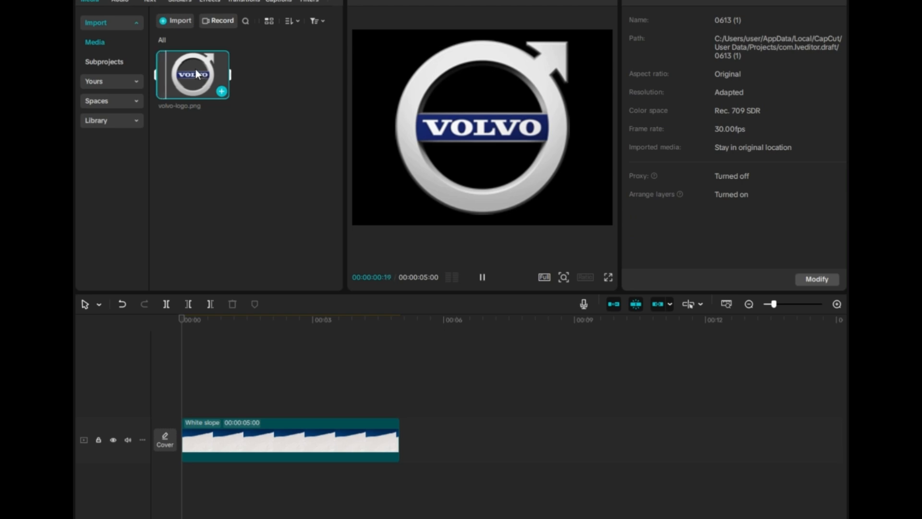
left_click_drag(194, 67, 191, 398)
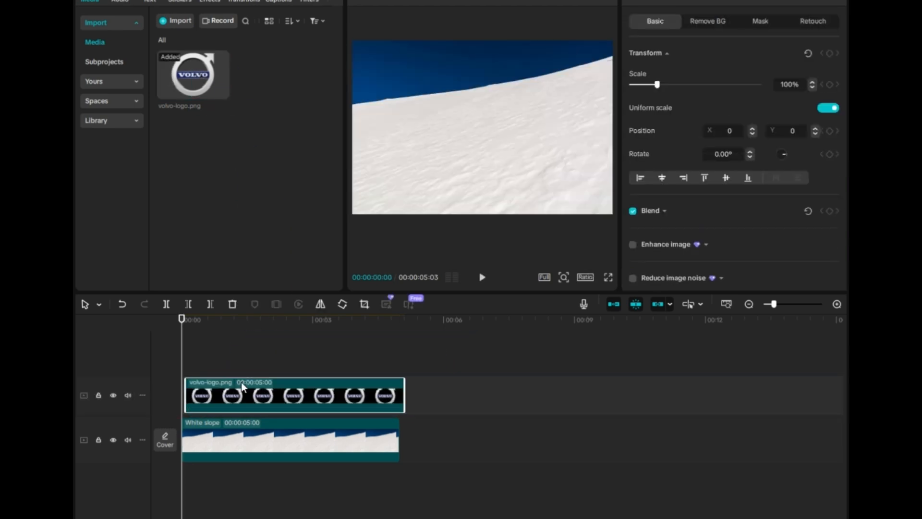
- Shrink the Volvo logo to about 37% at the top center and nudge its clip slightly later
left_click(263, 329)
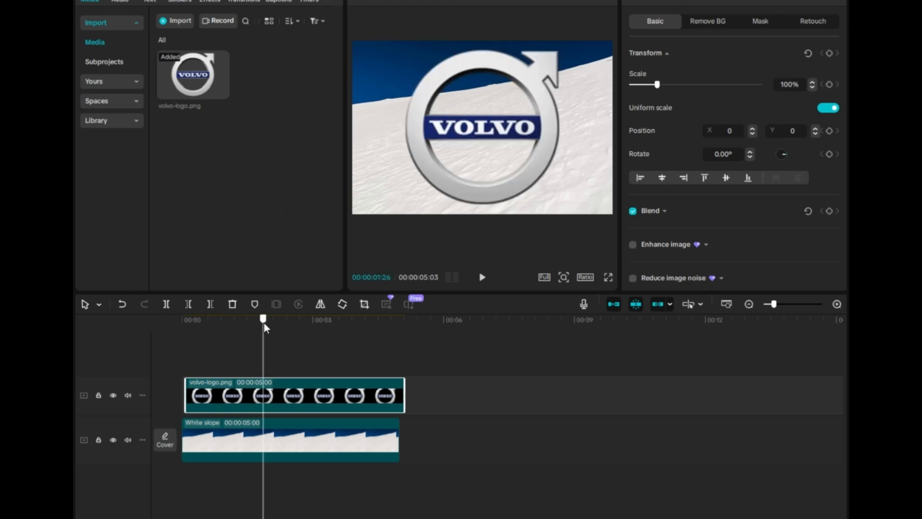
left_click_drag(599, 214, 484, 89)
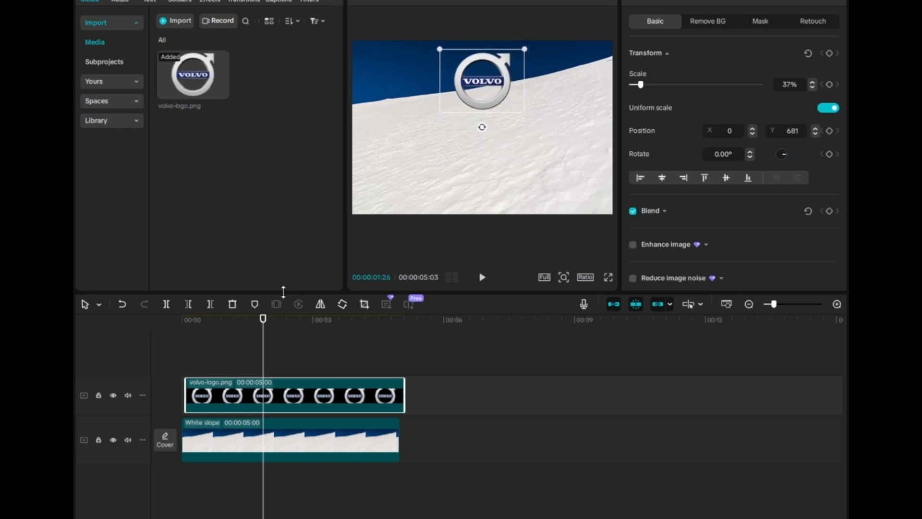
left_click_drag(230, 397, 249, 399)
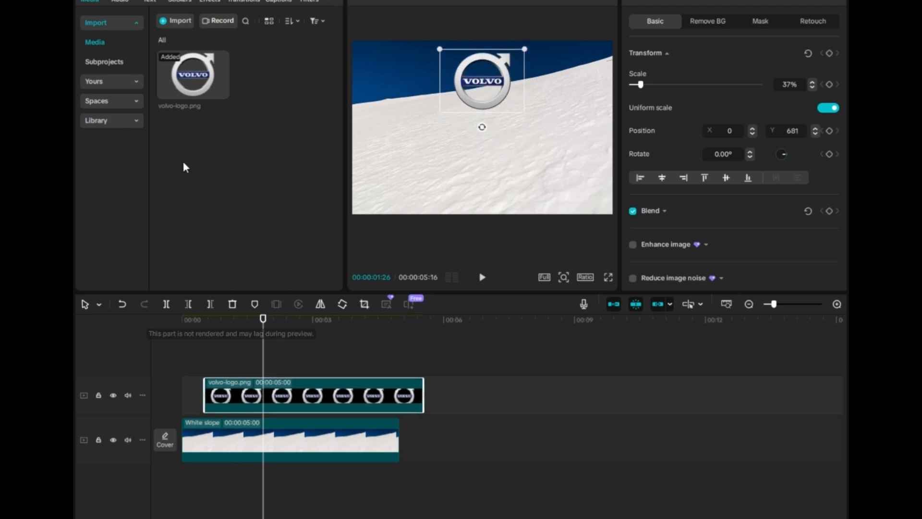
- Add a default text layer and change its text to "01"
left_click(150, 1)
left_click(201, 58)
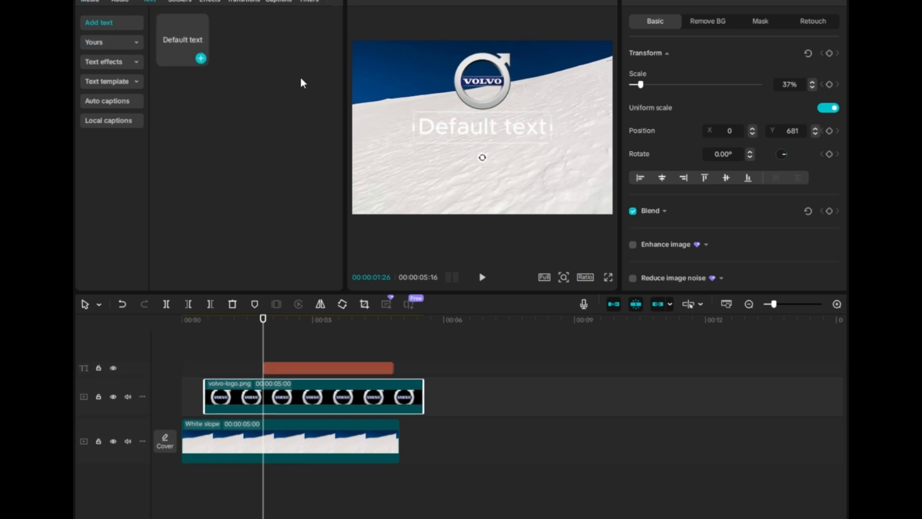
left_click_drag(683, 49, 626, 44)
type("01")
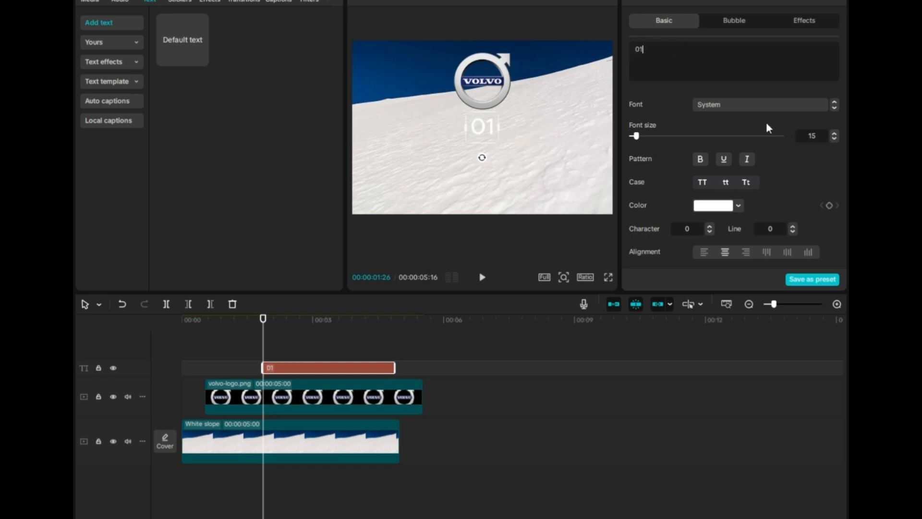
- Apply the purple-background preset style to the "01" text
scroll(810, 165, "down", 2)
scroll(810, 164, "down", 4)
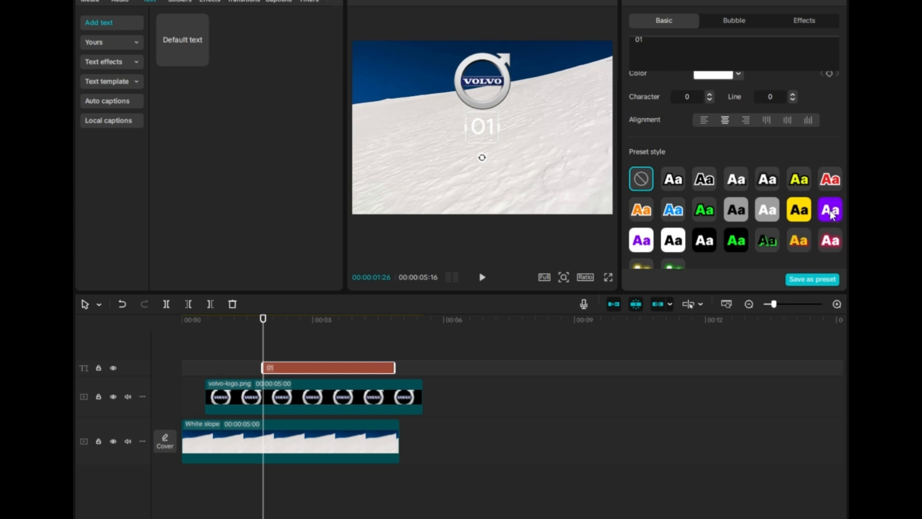
left_click(831, 214)
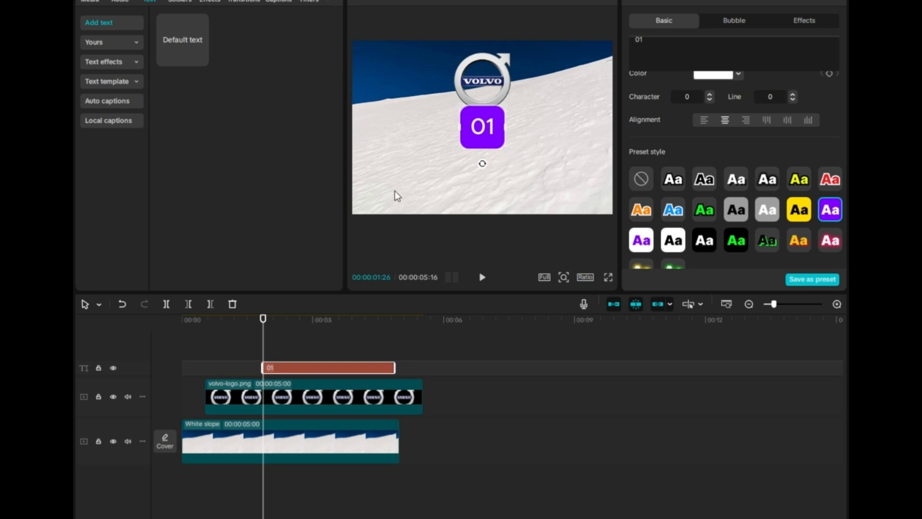
left_click(304, 319)
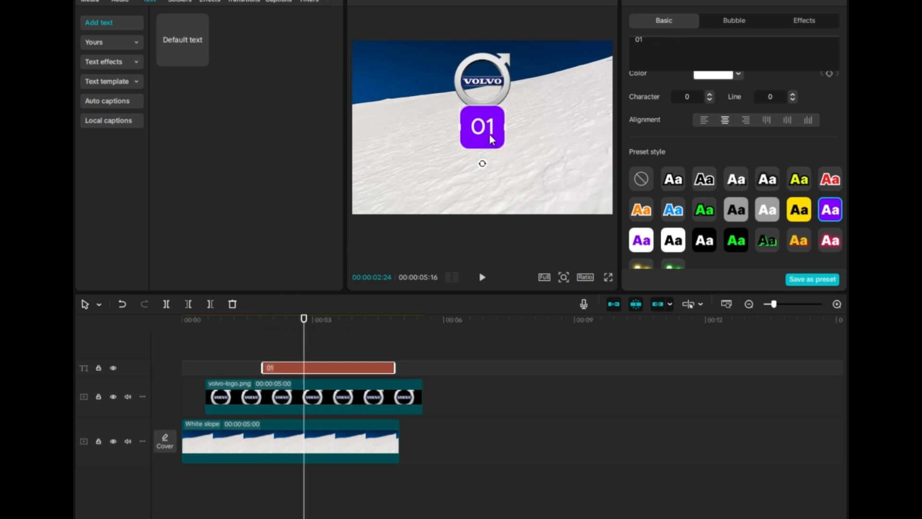
- Move the "01" label to the top-left corner and shorten its clip to the timeline start
left_click_drag(488, 140, 385, 59)
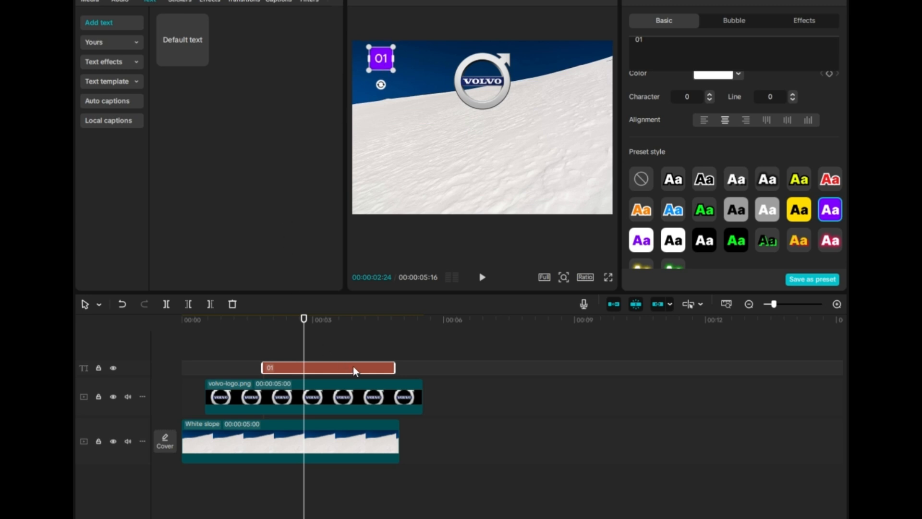
left_click_drag(353, 366, 204, 365)
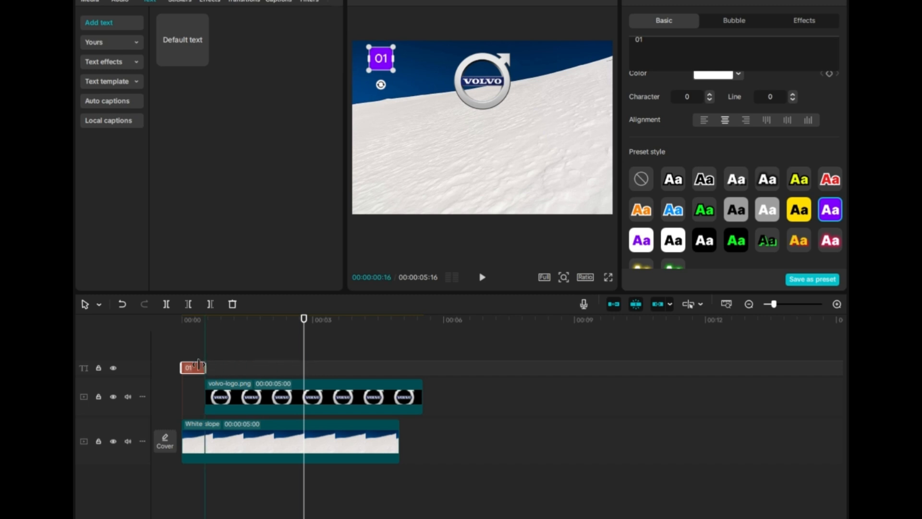
- Move the logo clip back to the start of the timeline
left_click(244, 396)
left_click_drag(244, 397, 233, 395)
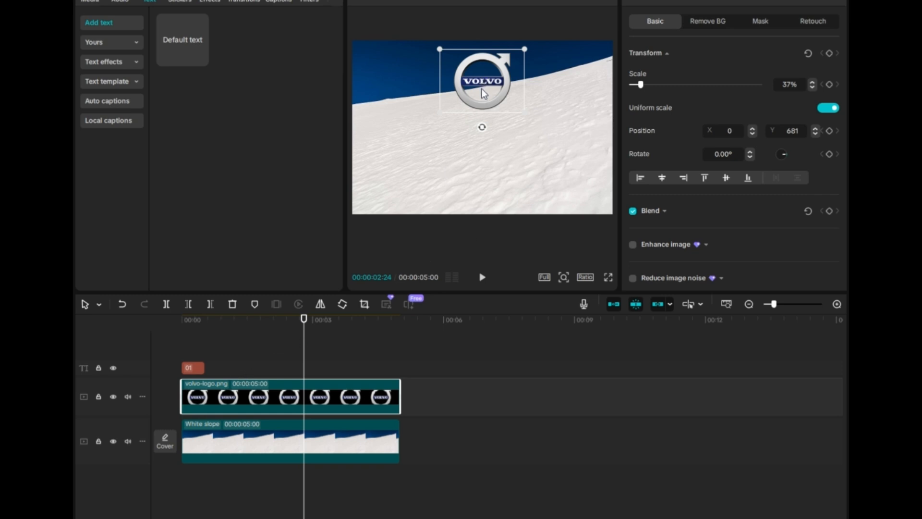
left_click(257, 370)
- Switch to File Explorer and drag cargando-loading.gif onto a new track about 1.5 seconds in
key("alt+Tab")
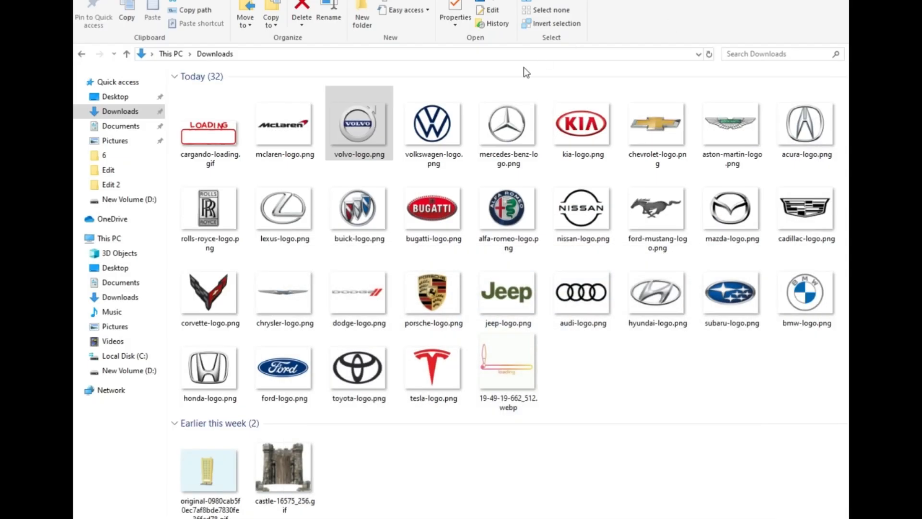
left_click(217, 147)
left_click_drag(217, 147, 432, 402)
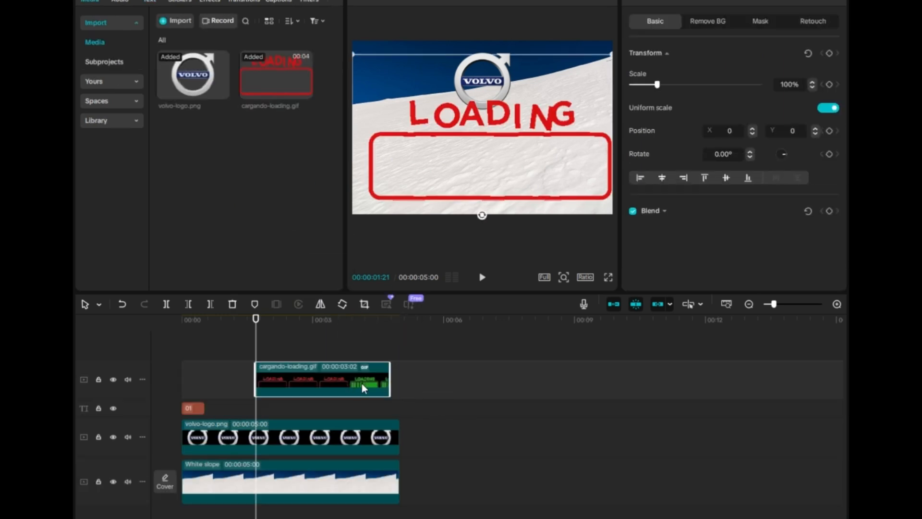
- Shift the loading GIF clip slightly later and shrink it to about 48% below the logo
mouse_move(335, 381)
left_mouse_down()
mouse_move(350, 383)
mouse_move(339, 382)
left_mouse_up()
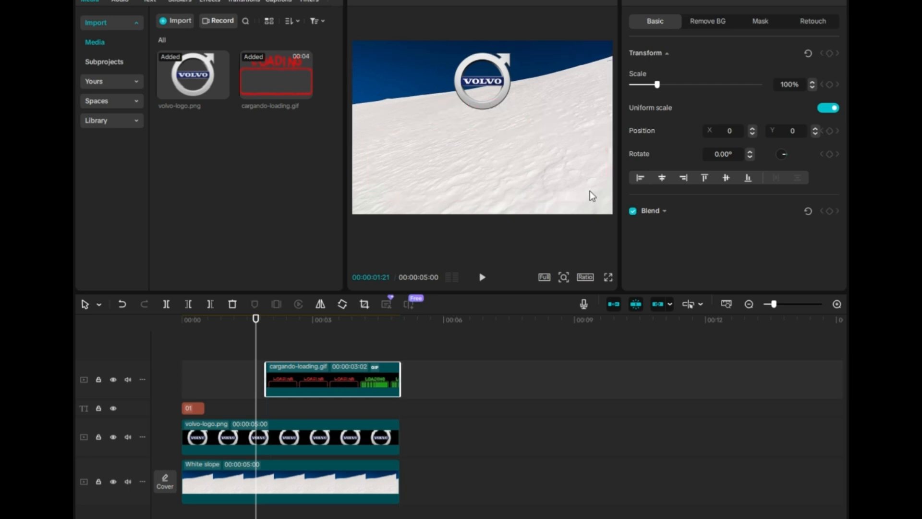
left_click(356, 330)
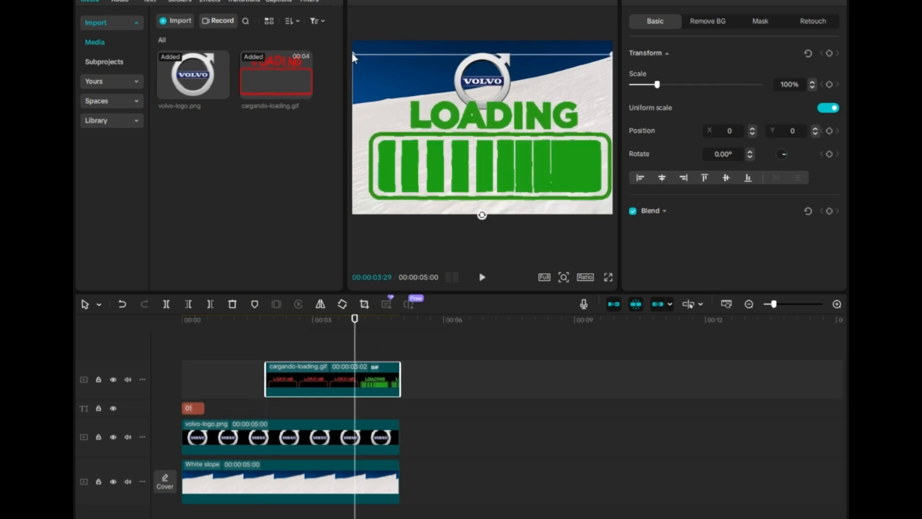
left_click_drag(354, 56, 548, 129)
left_click_drag(503, 158, 502, 157)
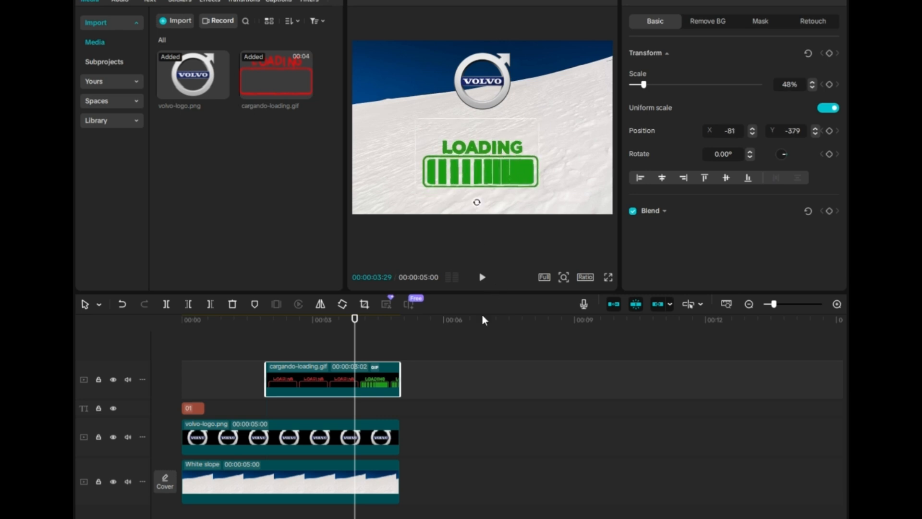
- Add a new text layer at the timeline start reading "what is the name os this logo"
left_click(184, 323)
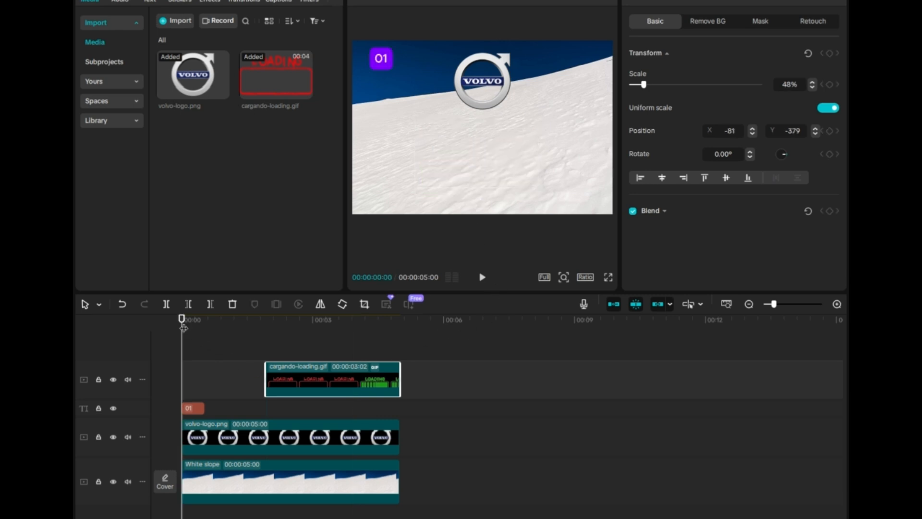
left_click(151, 5)
left_click(201, 58)
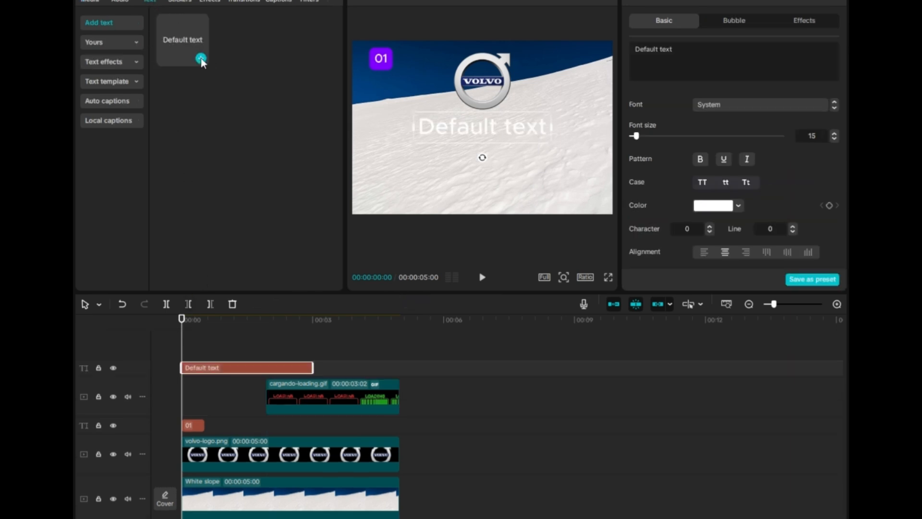
left_click_drag(711, 49, 609, 52)
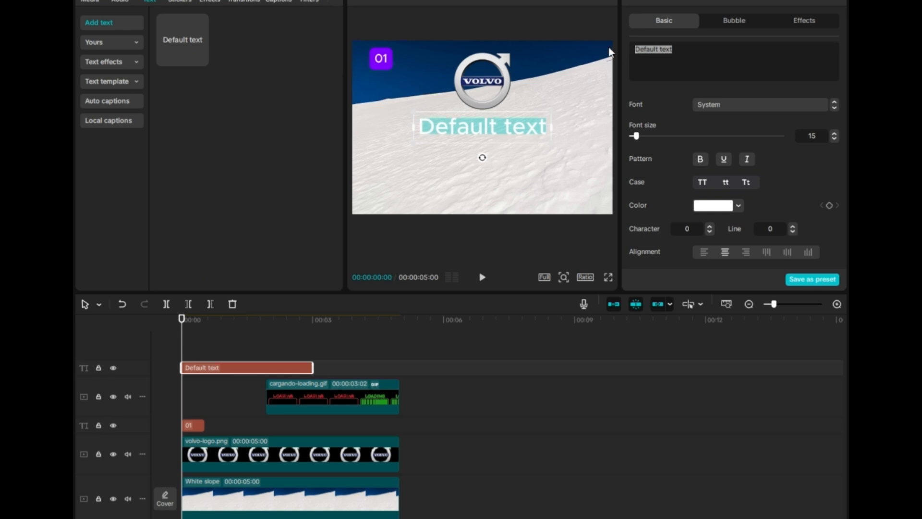
type("what is")
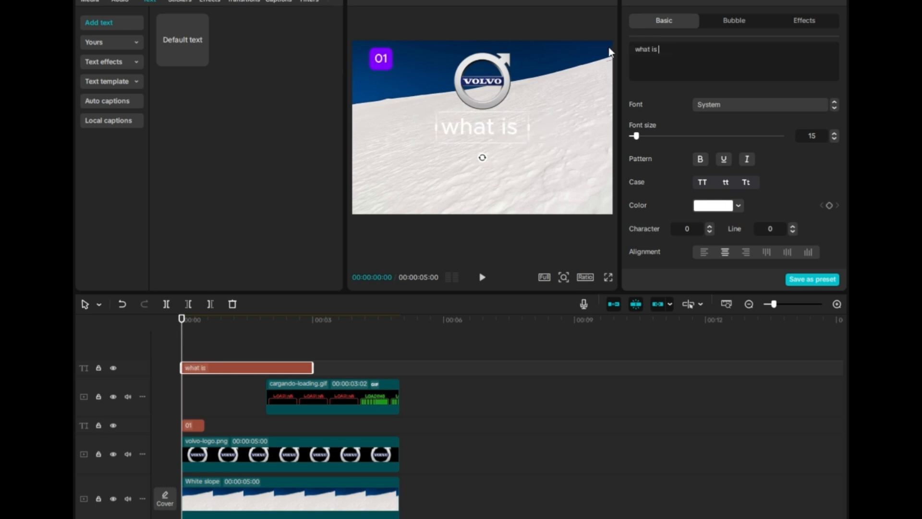
type(" the name")
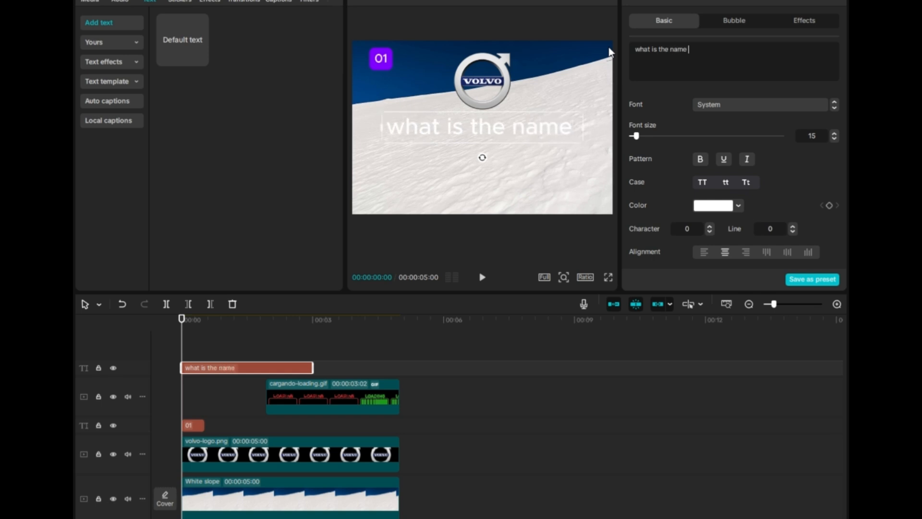
type(" os thid lo")
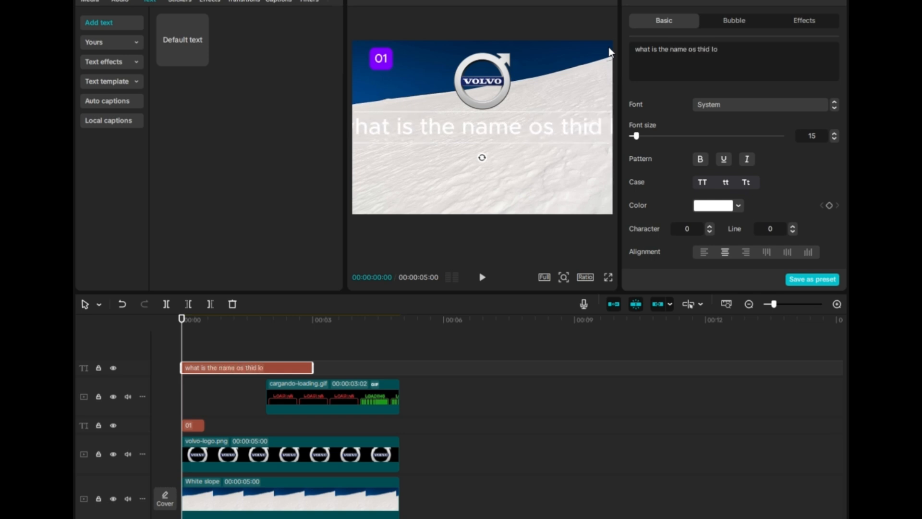
key("BackSpace")
key("BackSpace")
key("BackSpace")
key("BackSpace")
type("s")
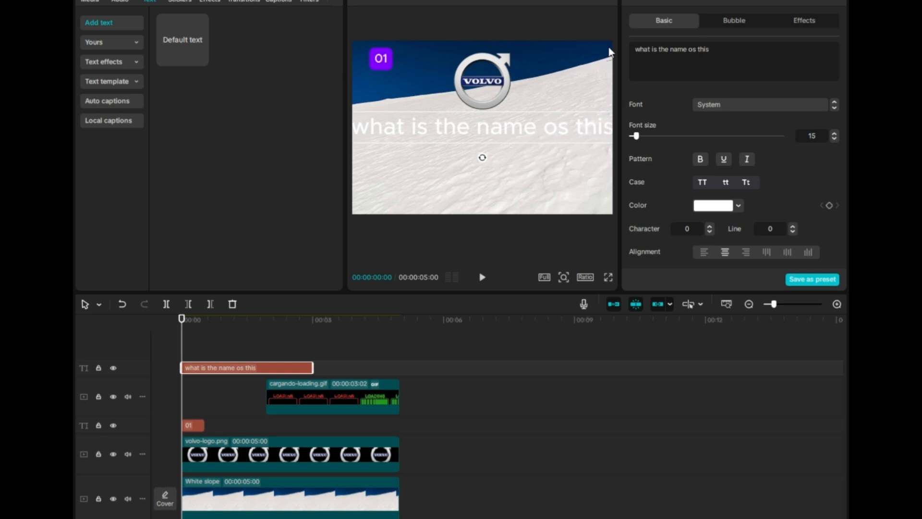
type(" logo")
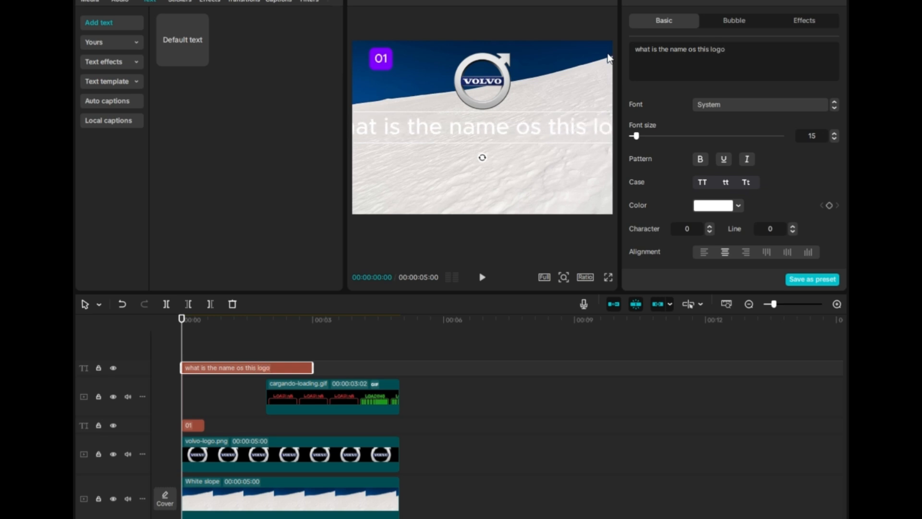
- Generate text-to-speech narration for the question text using the Jessie voice
left_click(790, 1)
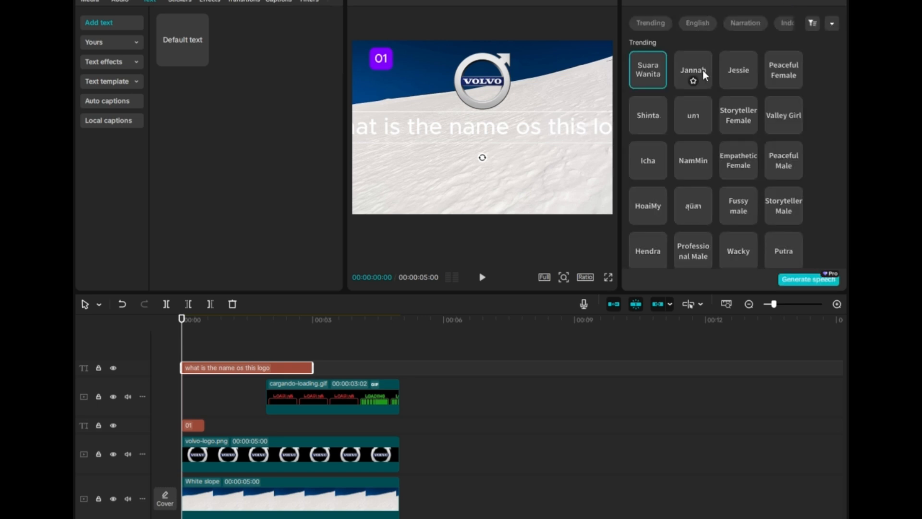
left_click(698, 70)
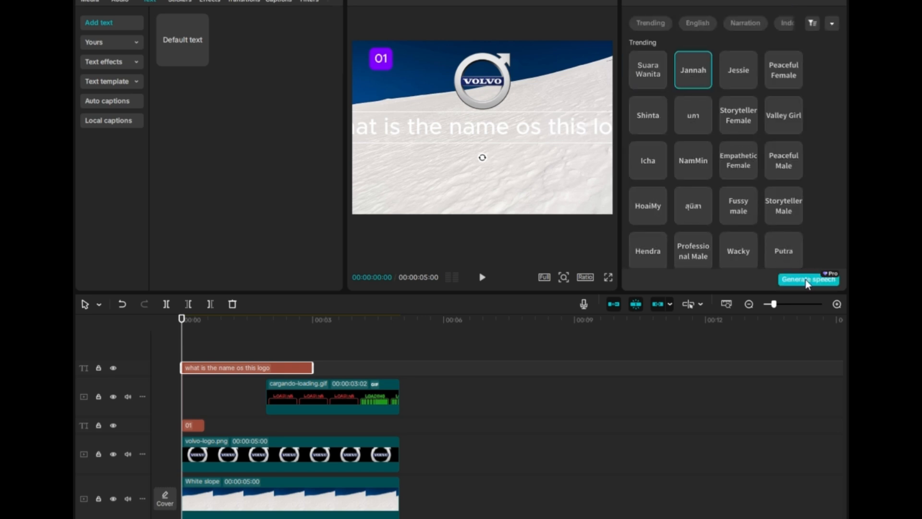
left_click(738, 74)
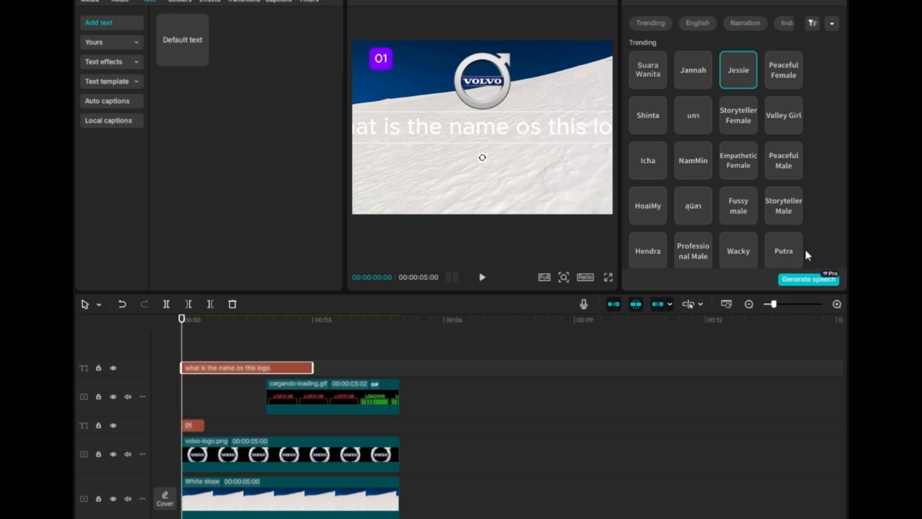
left_click(815, 279)
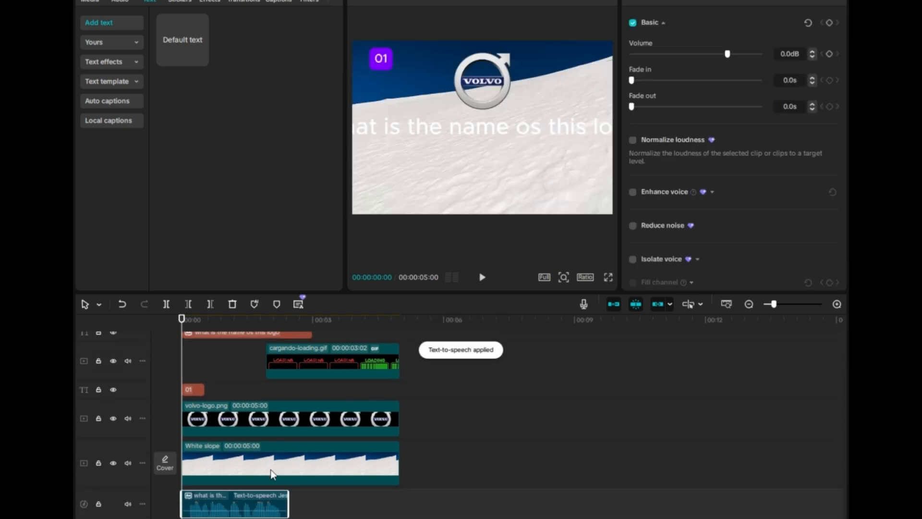
left_click(272, 333)
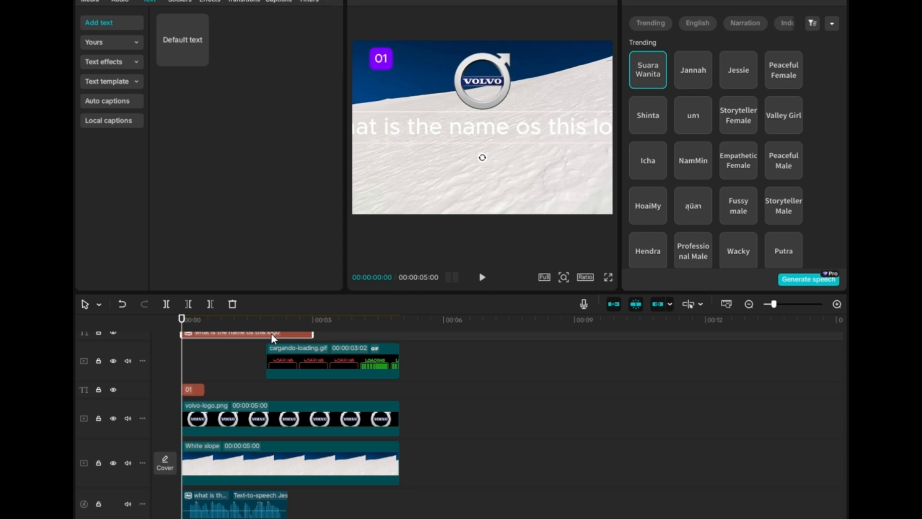
- Delete the question text layer and nudge the loading GIF clip slightly later on its track
key("Delete")
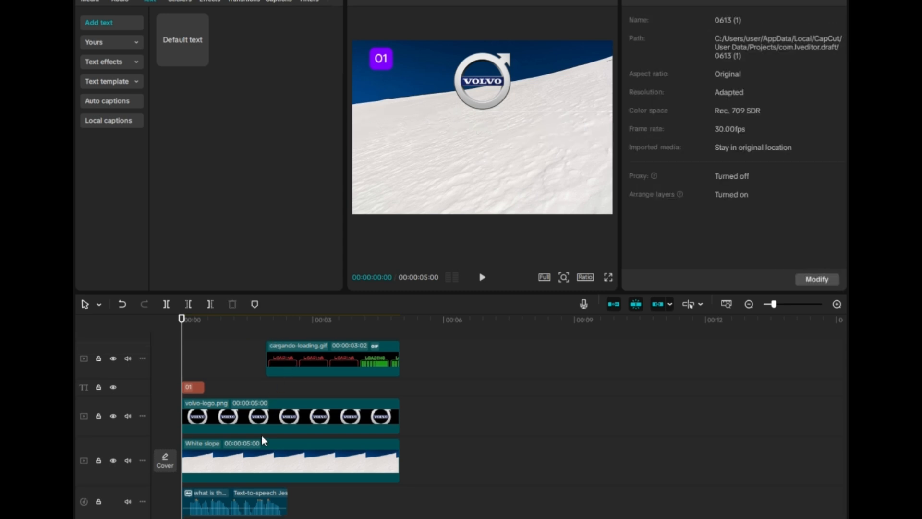
left_click_drag(295, 361, 318, 361)
- Extend the Volvo logo clip to about 6.5 seconds and add a default text layer near 5.5 seconds
left_click(390, 415)
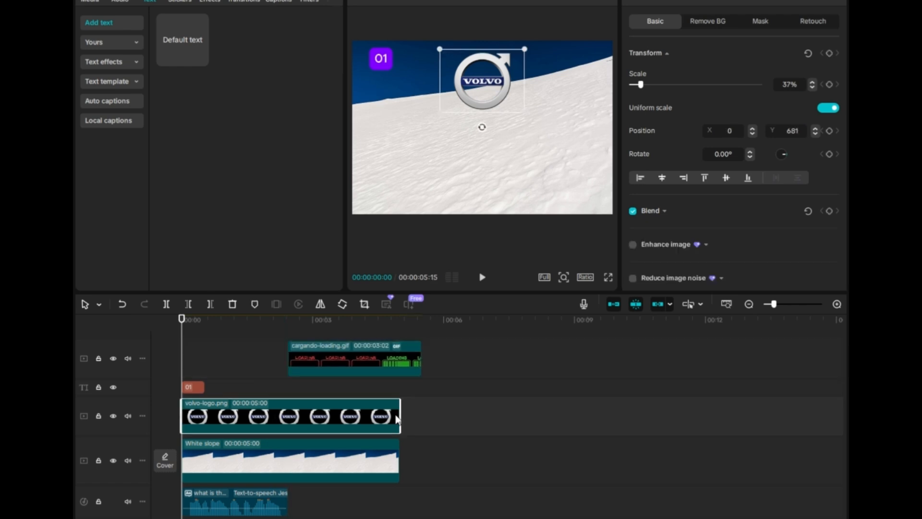
left_click_drag(400, 414, 465, 416)
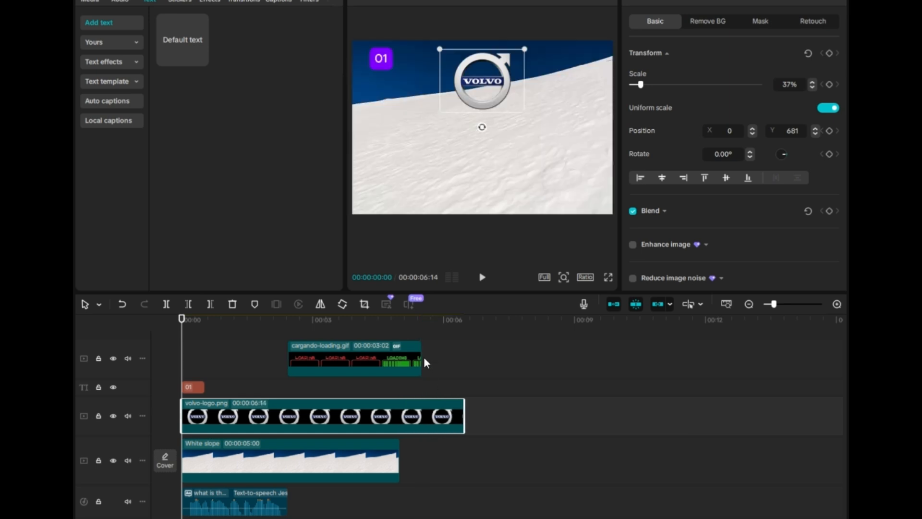
left_click(422, 321)
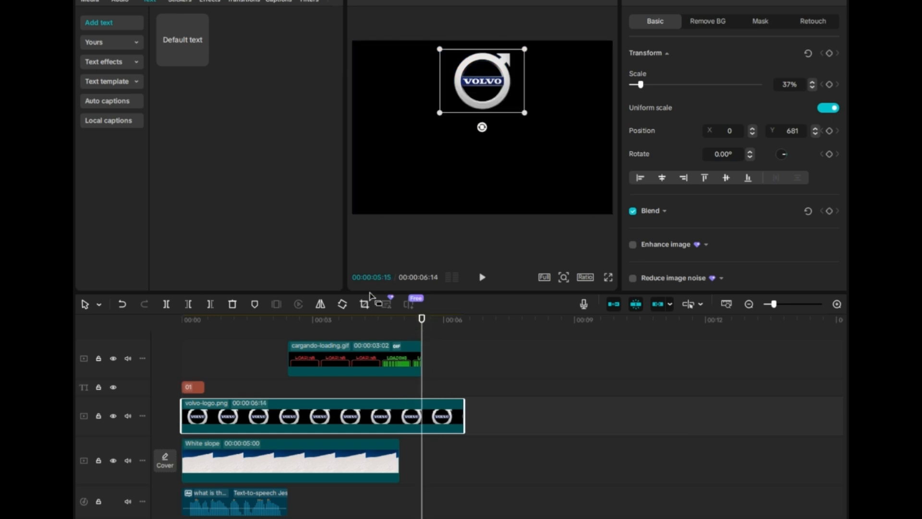
left_click(201, 58)
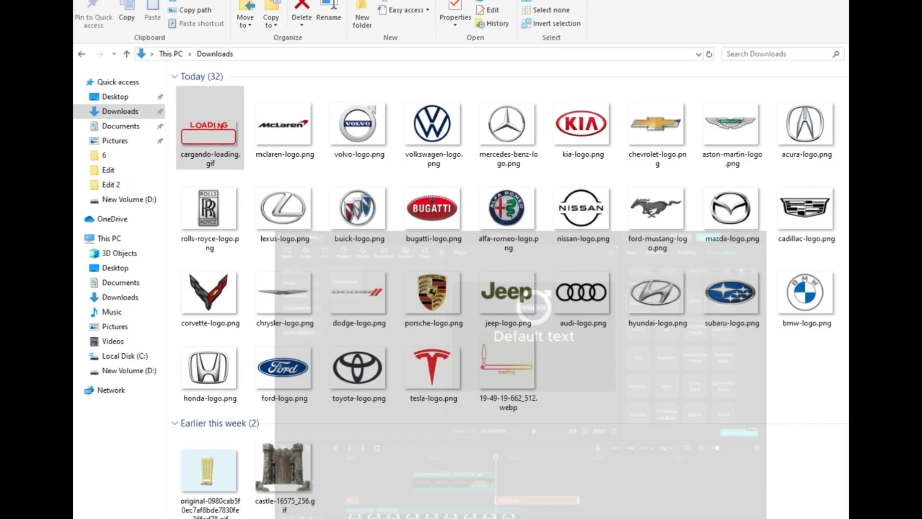
left_click(285, 125)
left_click(285, 155)
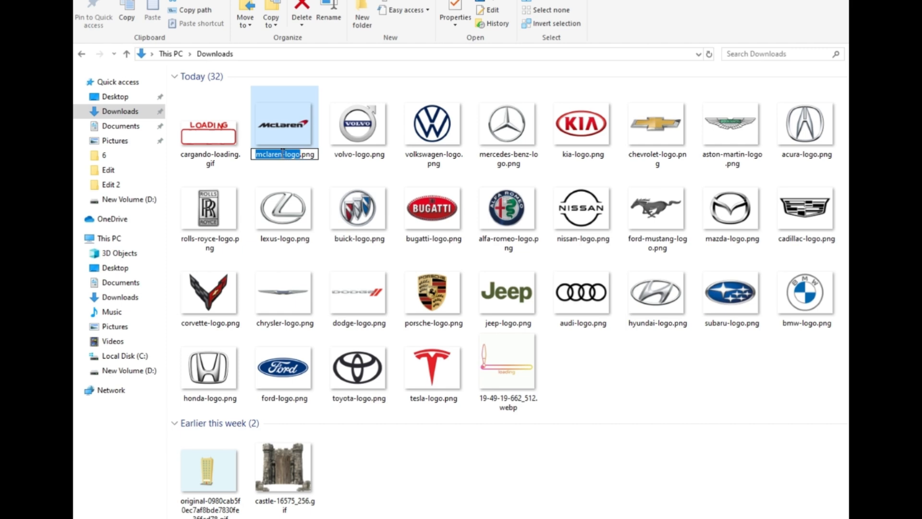
left_click_drag(282, 154, 245, 154)
left_click(499, 518)
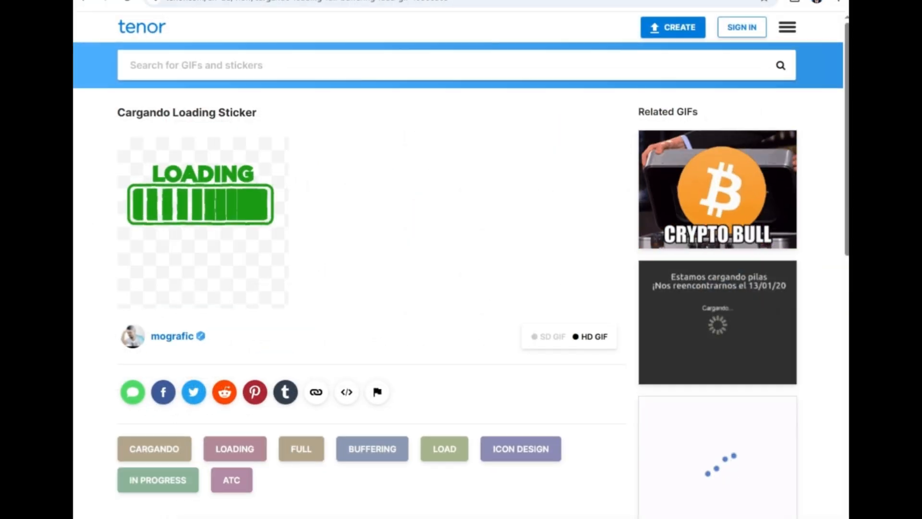
left_click(499, 518)
left_click(531, 518)
mouse_move(569, 500)
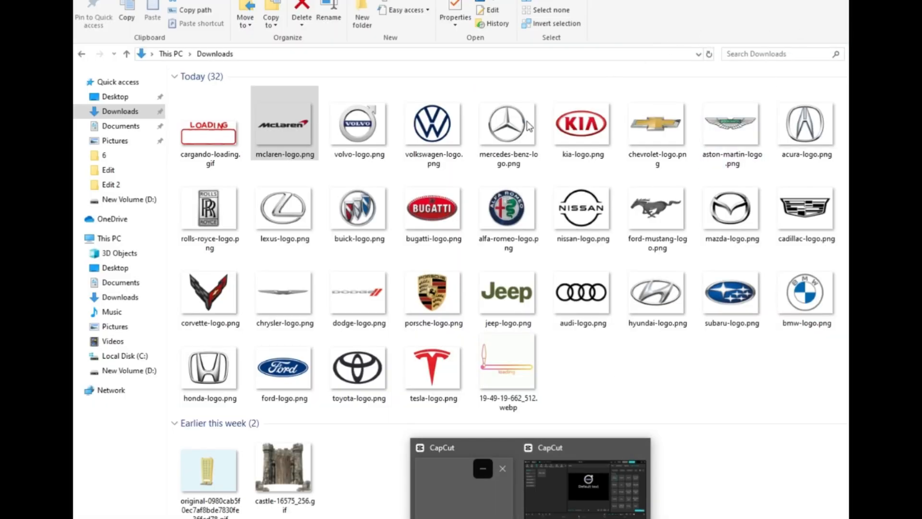
- Copy the word volvo from the Volvo logo's file name and return to CapCut
left_click(359, 154)
left_click(359, 154)
left_click_drag(353, 154, 326, 158)
key("ctrl+c")
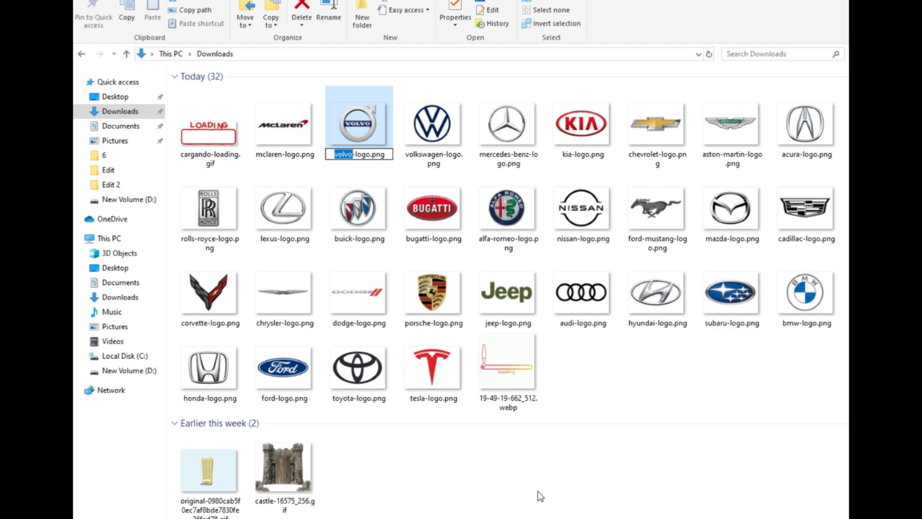
left_click(538, 518)
left_click(570, 495)
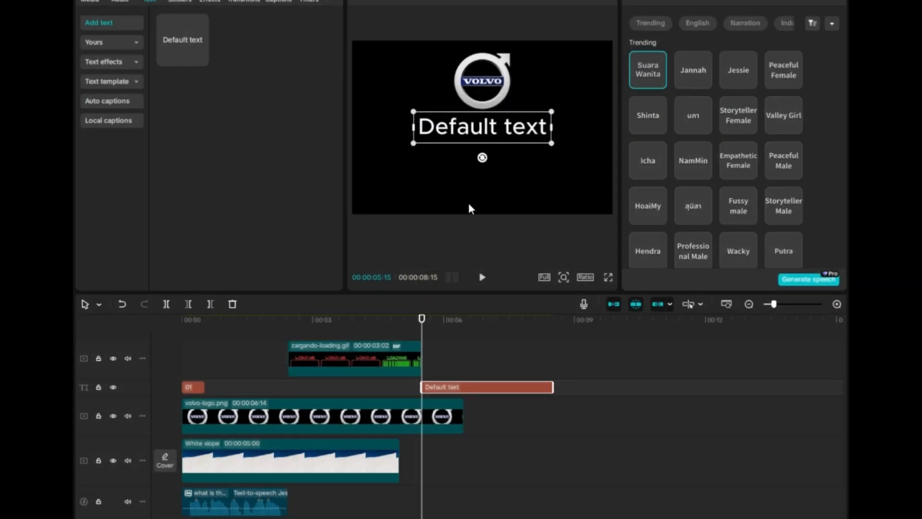
- Replace the default text with the pasted name and capitalize it to read "Volvo"
left_click(636, 1)
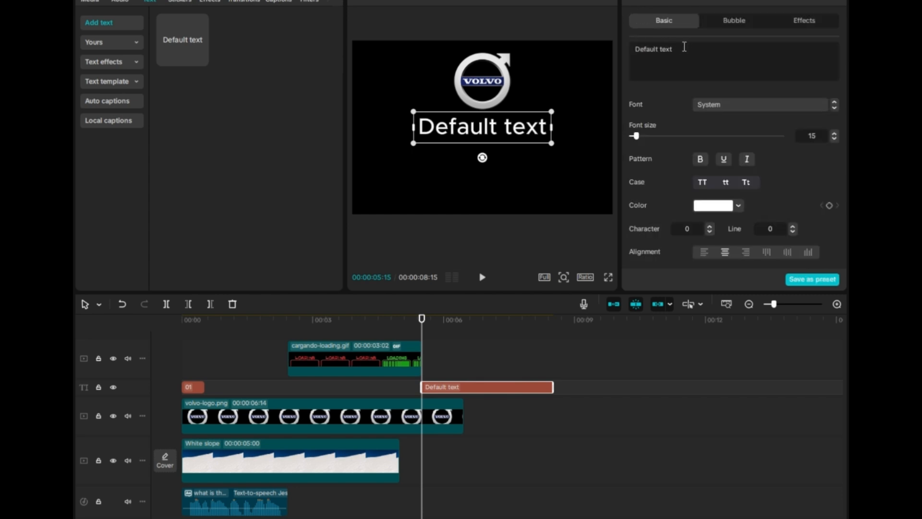
left_click_drag(684, 49, 606, 48)
key("ctrl+v")
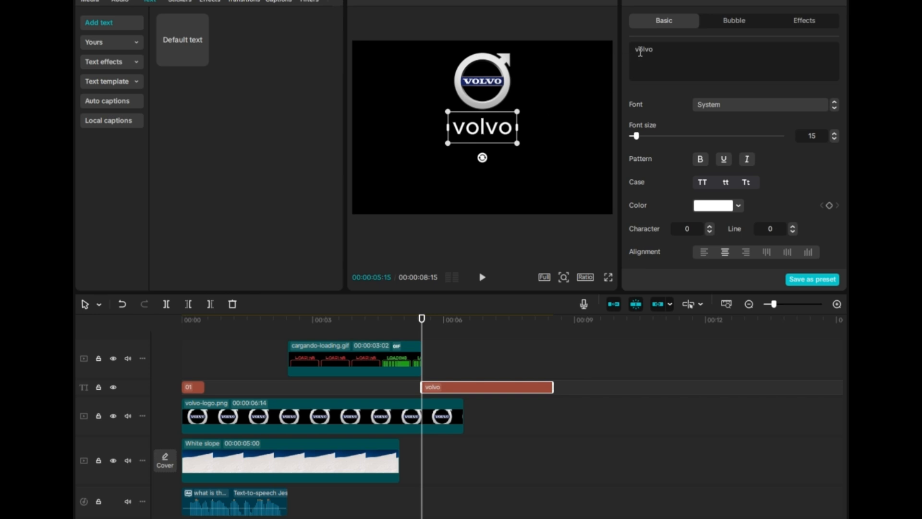
left_click_drag(640, 51, 631, 56)
type("V")
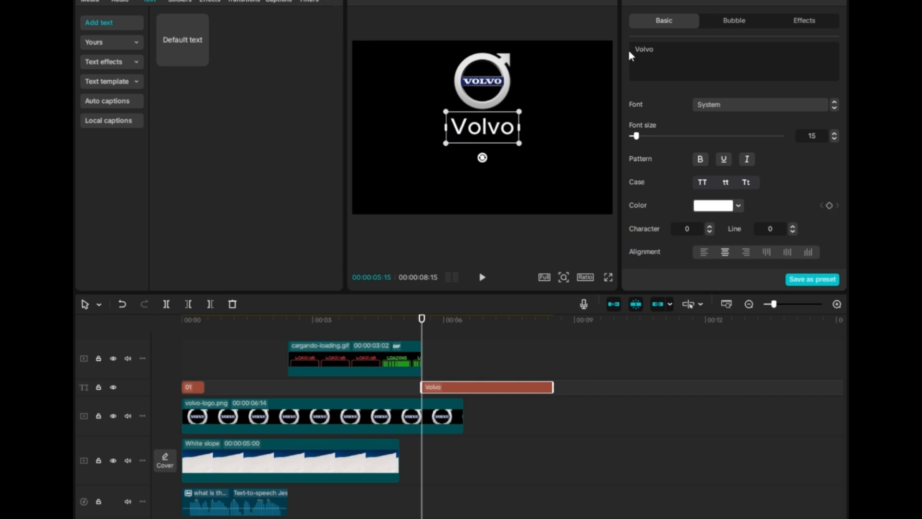
- Reduce the Volvo text's font size
left_click(835, 139)
left_click(834, 139)
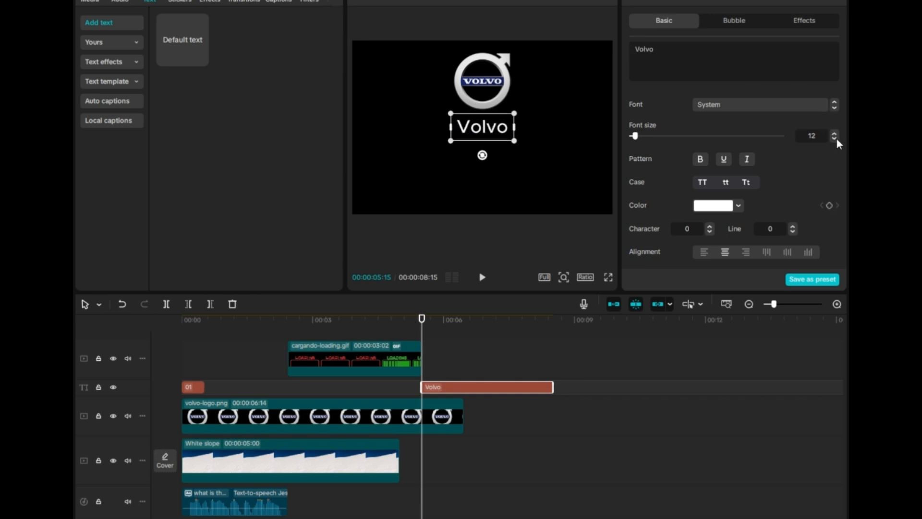
left_click(835, 139)
left_click(835, 139)
left_click(835, 139)
- Apply the red preset style to the Volvo text and move it below the logo
scroll(800, 173, "down", 3)
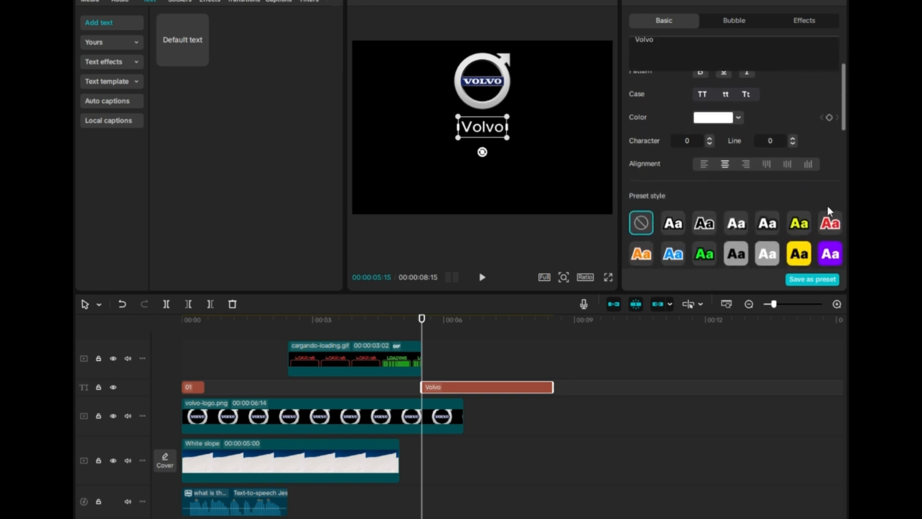
left_click(829, 222)
left_click_drag(487, 132, 486, 175)
- Enlarge the Volvo logo to about 46% and shift it slightly lower in the frame
left_click(489, 102)
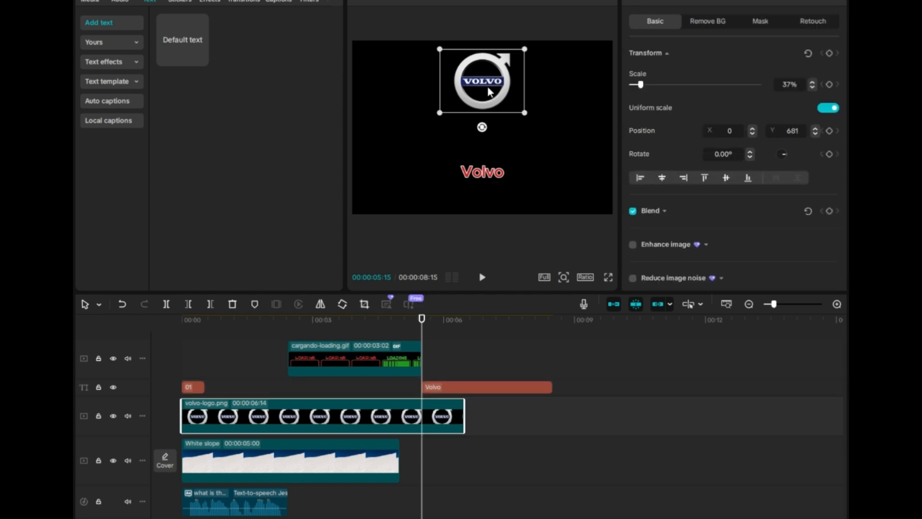
left_click_drag(511, 107, 537, 124)
left_click_drag(504, 88, 508, 99)
- Apply the Typewriter in-animation to the Volvo text
left_click(701, 2)
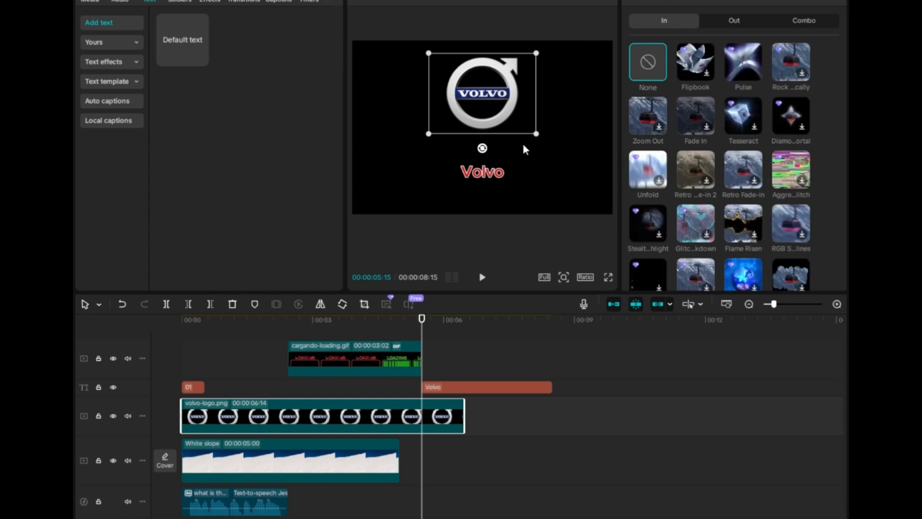
left_click(491, 171)
left_click(684, 1)
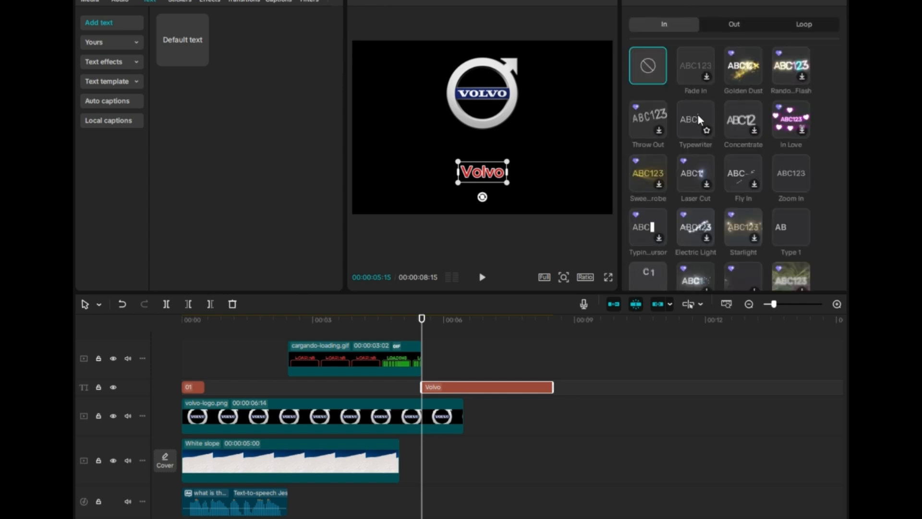
left_click(697, 114)
- Generate text-to-speech narration for the Volvo text using the Jessie voice
left_click(790, 2)
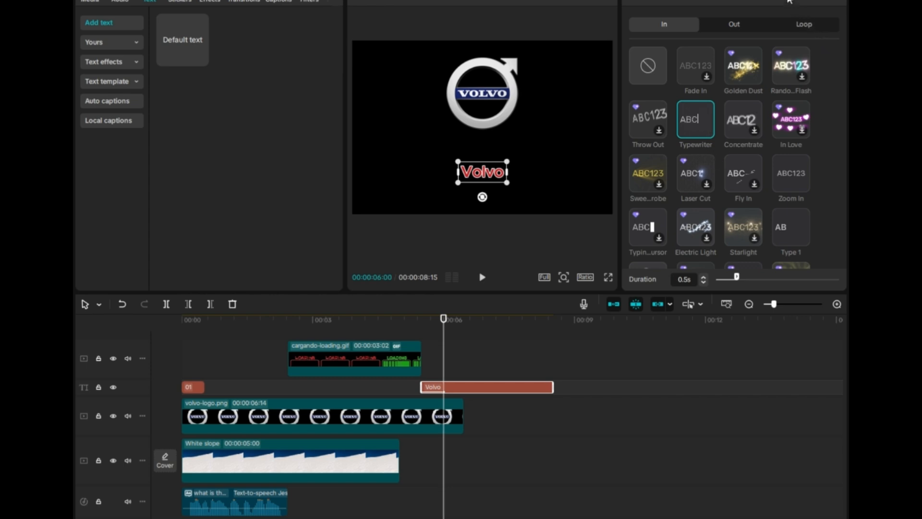
left_click(743, 78)
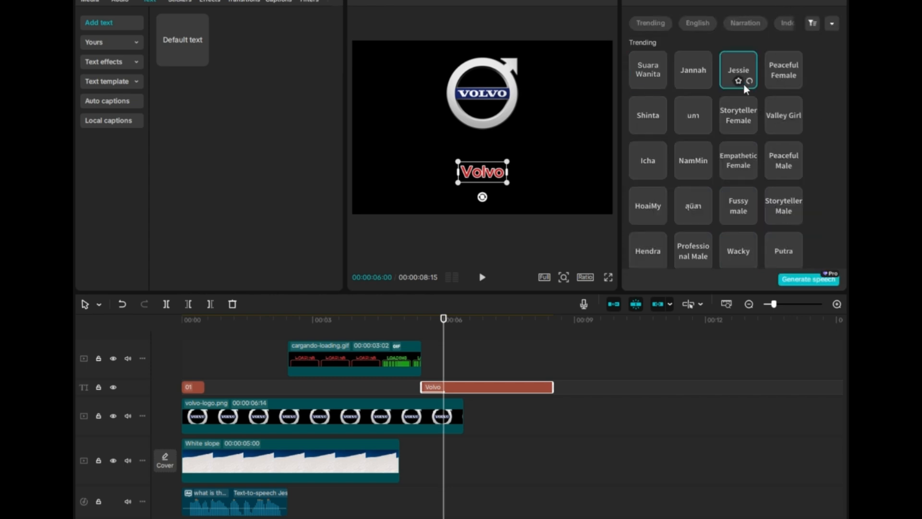
left_click(808, 279)
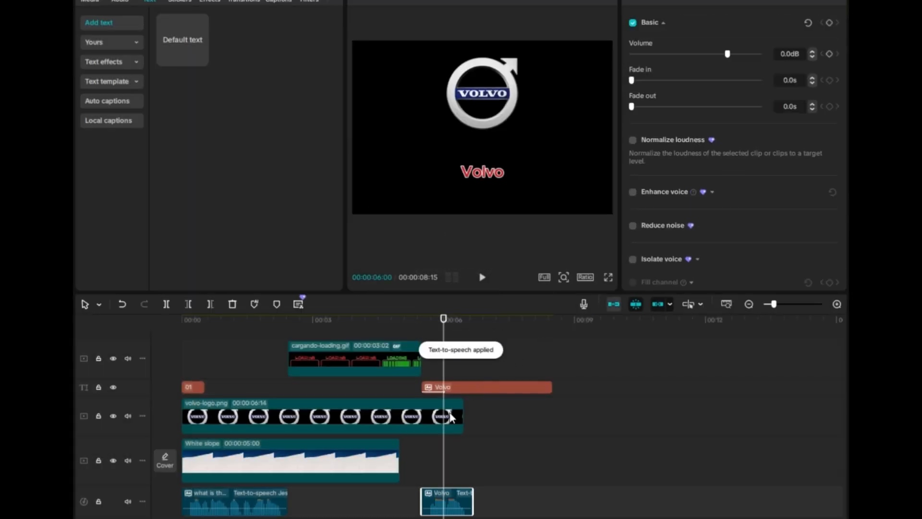
- Extend the logo clip to about 6.7 seconds and trim the Volvo text clip to end there too
left_click_drag(462, 417, 473, 417)
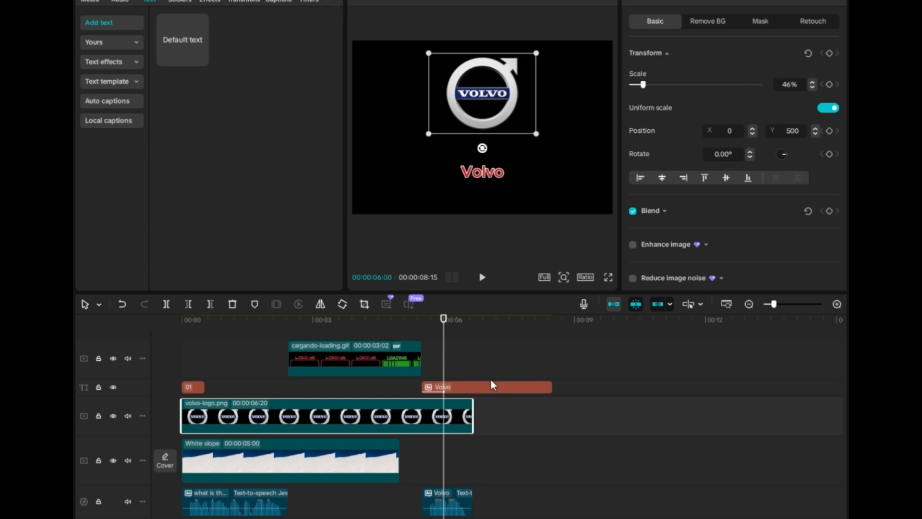
left_click(509, 388)
left_click_drag(552, 385, 473, 388)
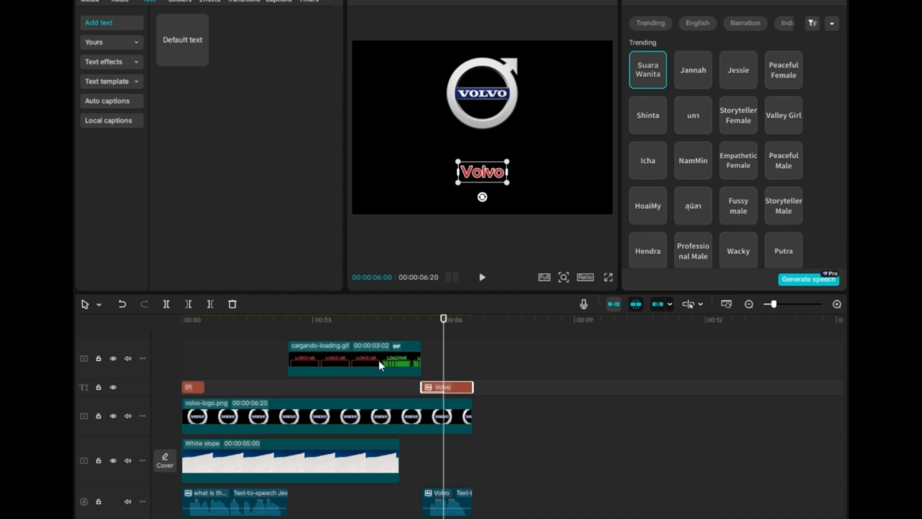
- Play the video preview from the start
left_click(184, 320)
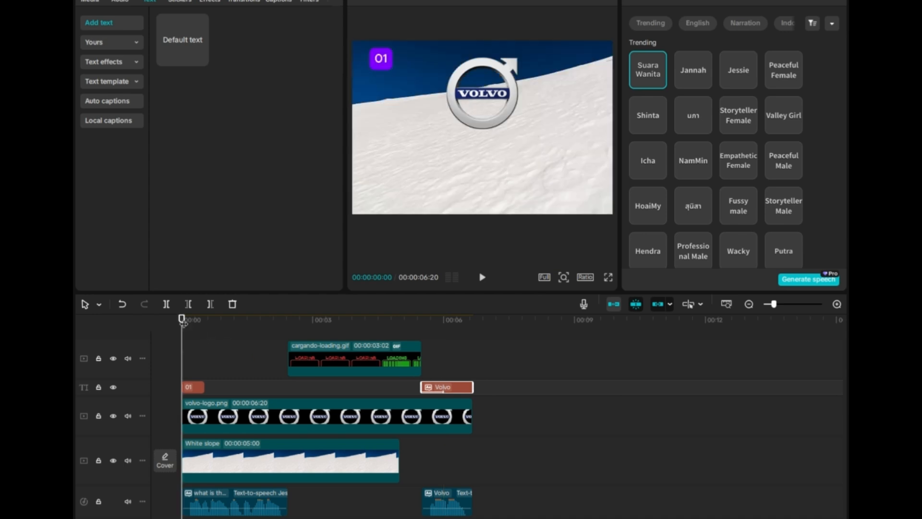
key("space")
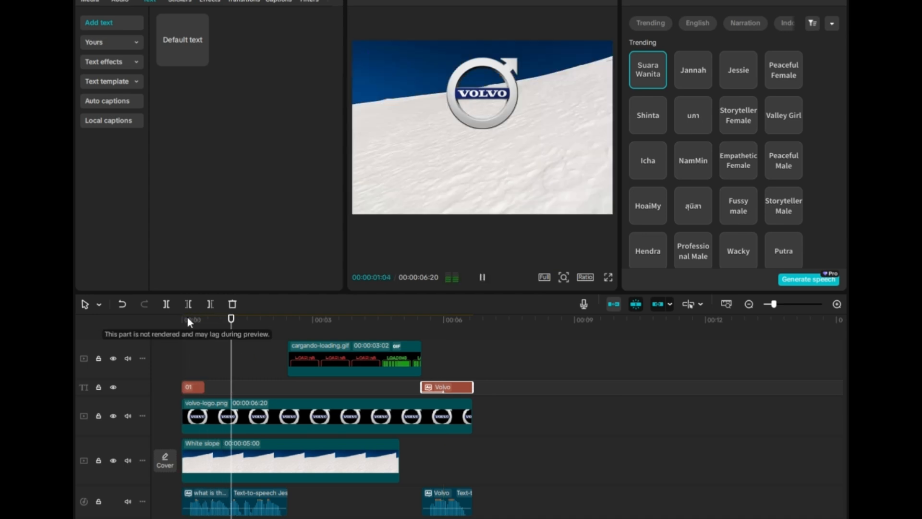
key("space")
- Move the Volvo text onto its own track and extend the 01 label to end with the logo at about 6.7 seconds
left_click_drag(202, 384, 344, 393)
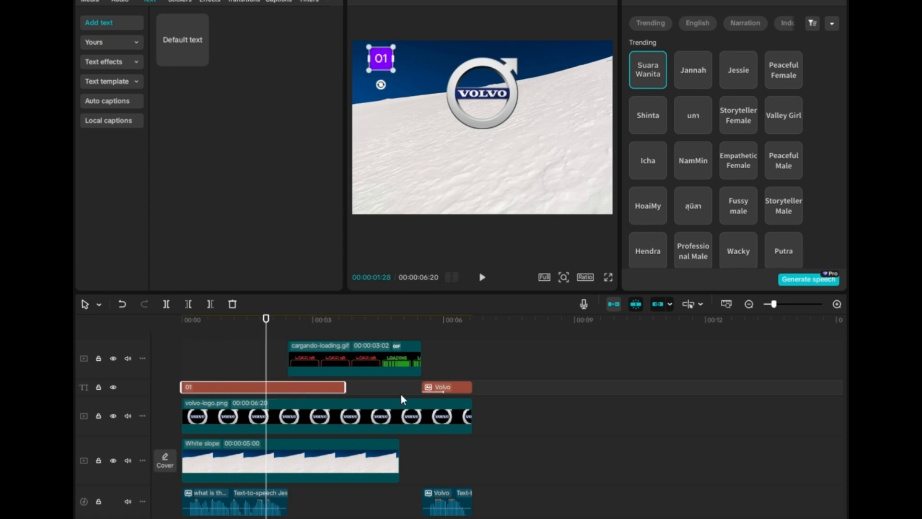
left_click(443, 388)
mouse_move(449, 386)
left_mouse_down()
mouse_move(214, 374)
mouse_move(342, 384)
mouse_move(454, 413)
mouse_move(452, 378)
left_mouse_up()
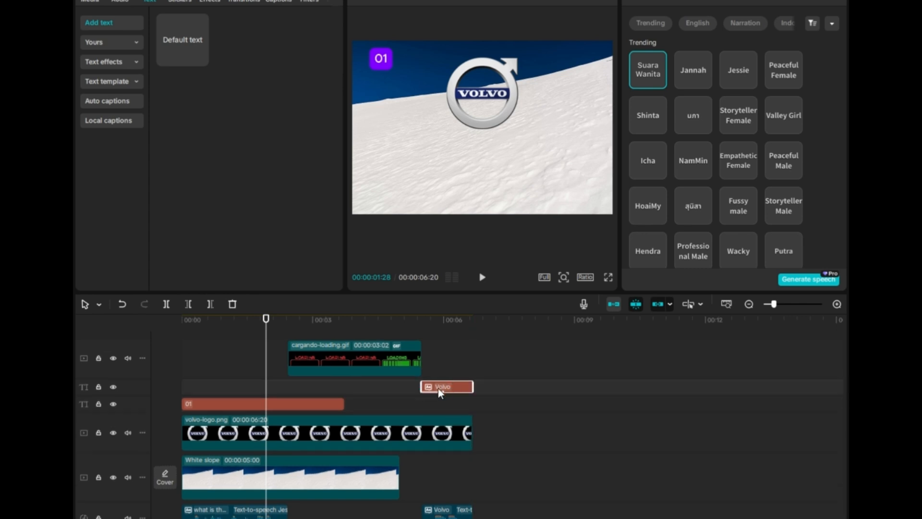
left_click_drag(343, 404, 468, 407)
- Shrink the loading GIF to 26% scale and preview the video from the start
left_click(420, 359)
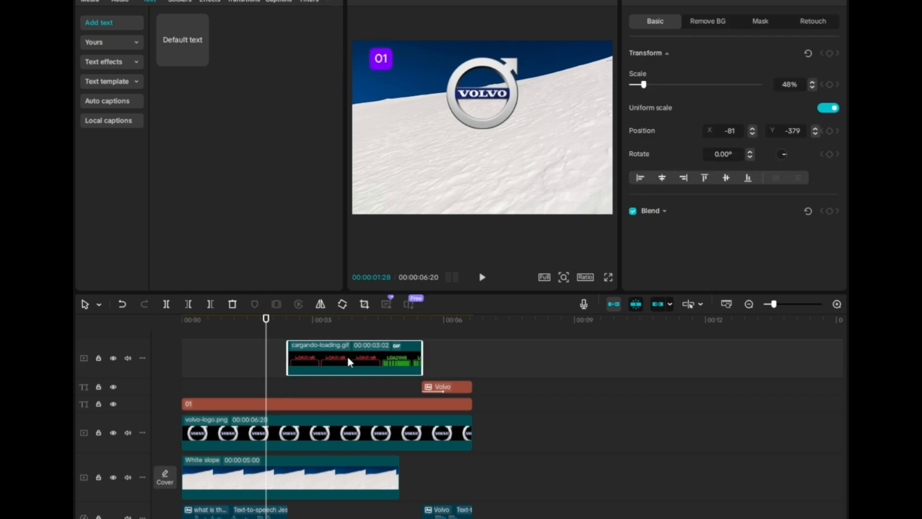
left_click(182, 322)
key("space")
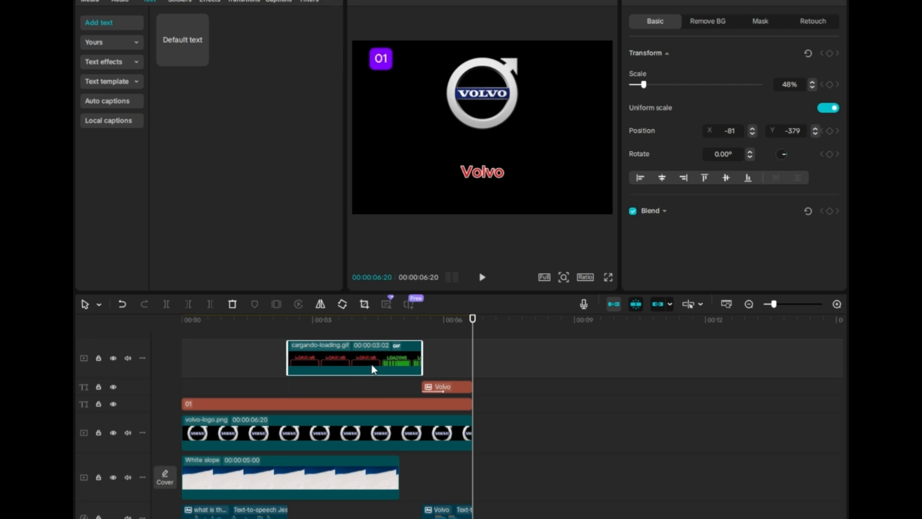
left_click(361, 320)
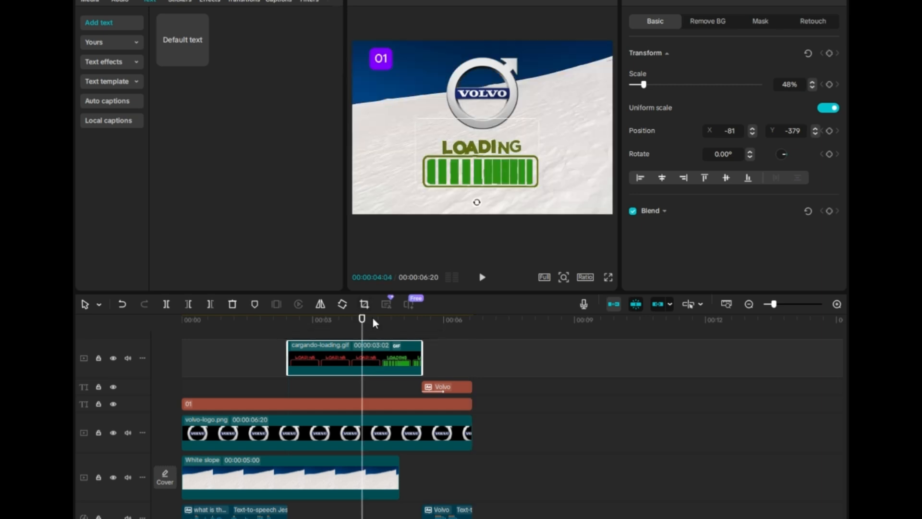
left_click_drag(420, 122, 446, 143)
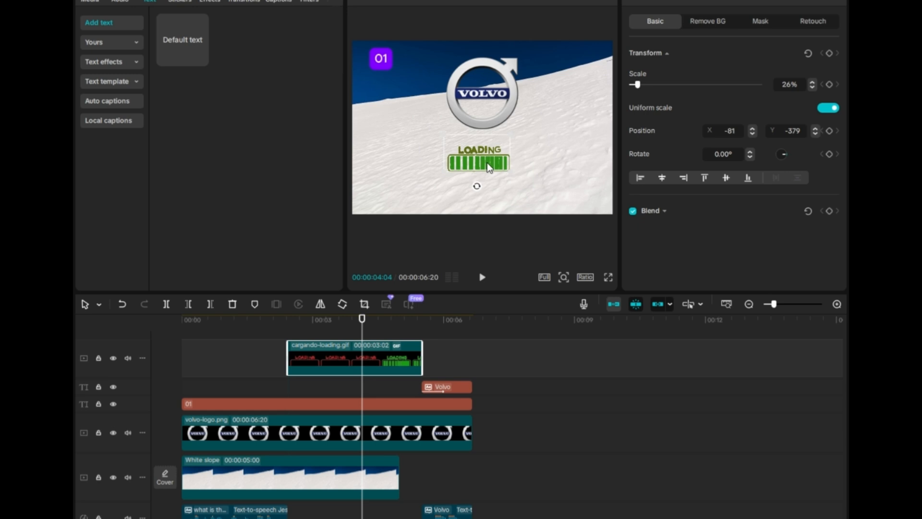
left_click(187, 321)
key("space")
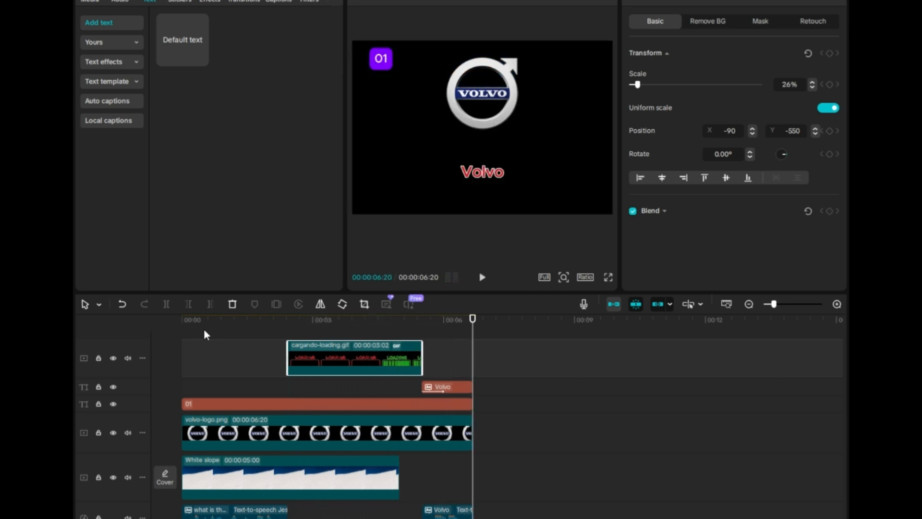
- Duplicate the 01 number label after the first one and change the copy's text to 02
left_click(241, 404)
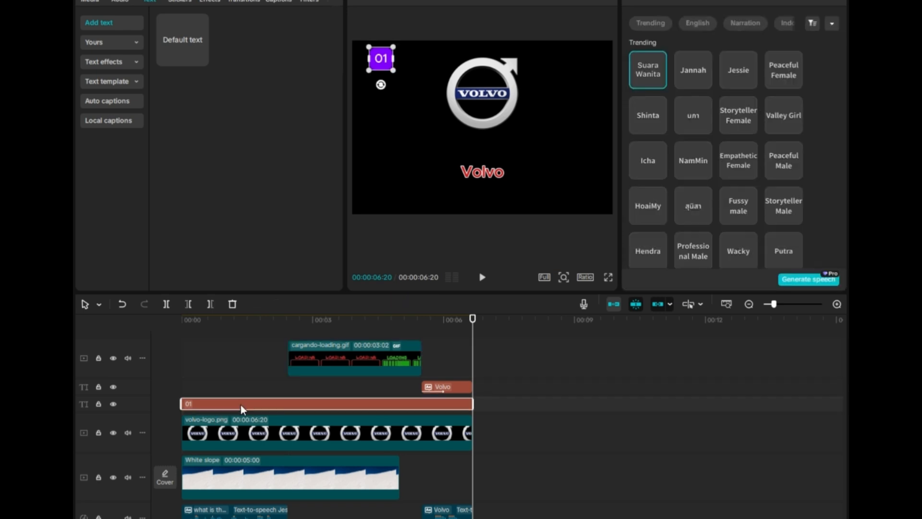
key("ctrl+v")
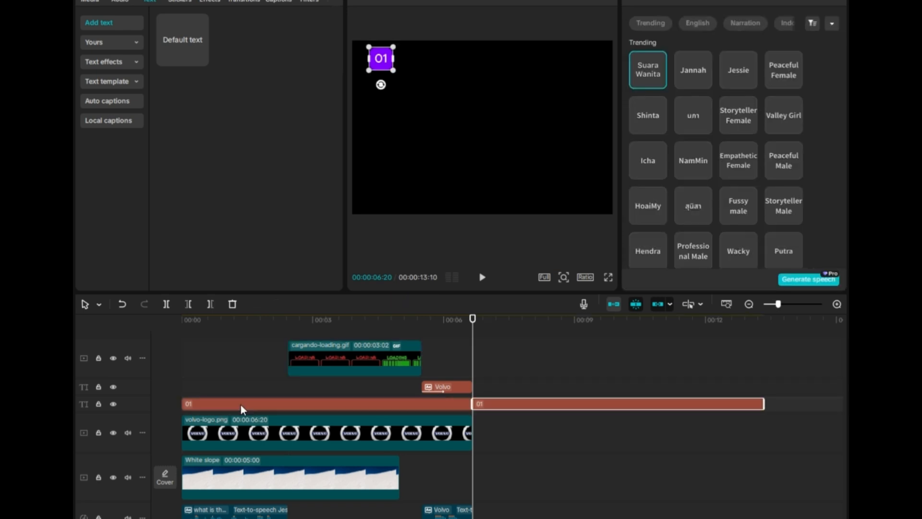
left_click(644, 2)
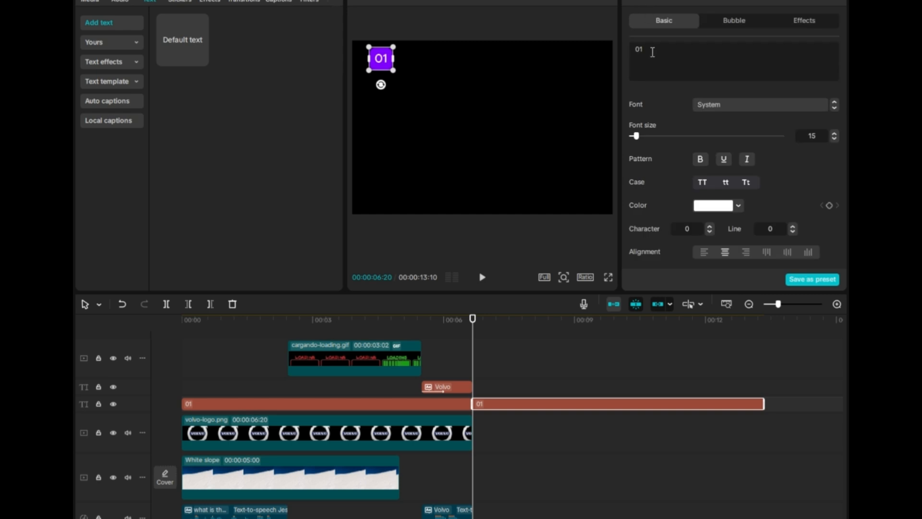
key("BackSpace")
type("0")
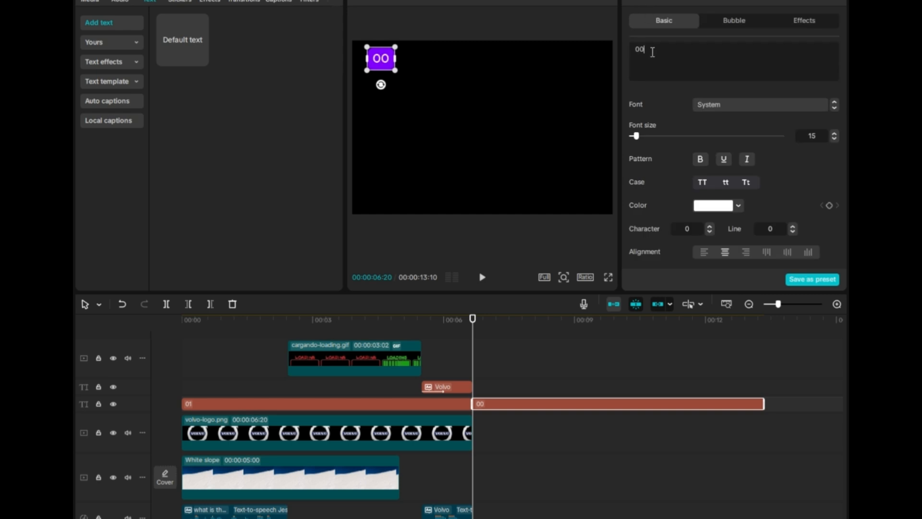
key("BackSpace")
type("2")
- Bring volkswagen-logo.png from the Downloads folder onto the logo track right after the Volvo logo
left_click(381, 433)
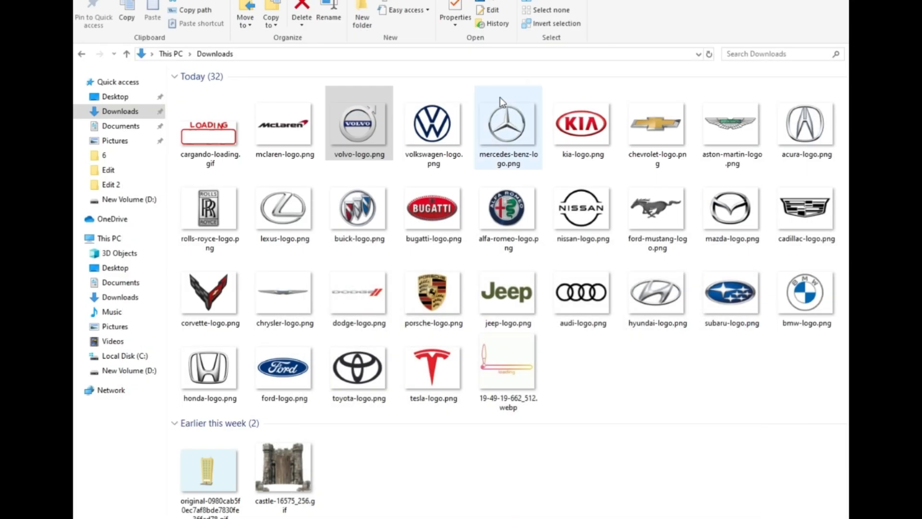
left_click(428, 137)
left_click(443, 156)
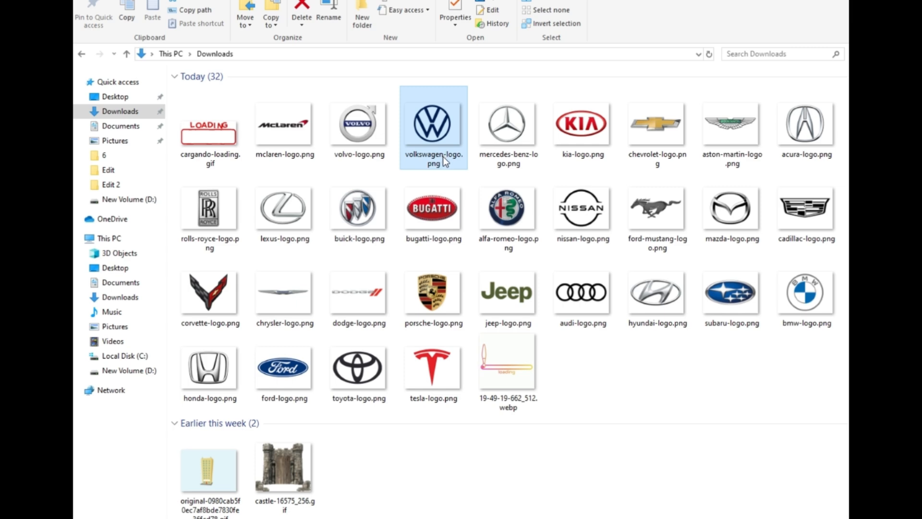
left_click_drag(455, 154, 531, 443)
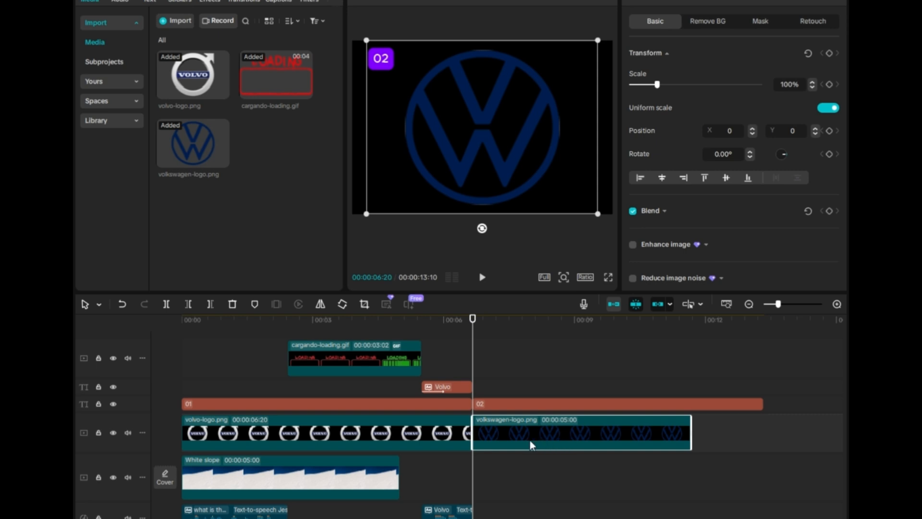
- Paste a copy of the loading GIF at the 9-second mark
left_click(386, 351)
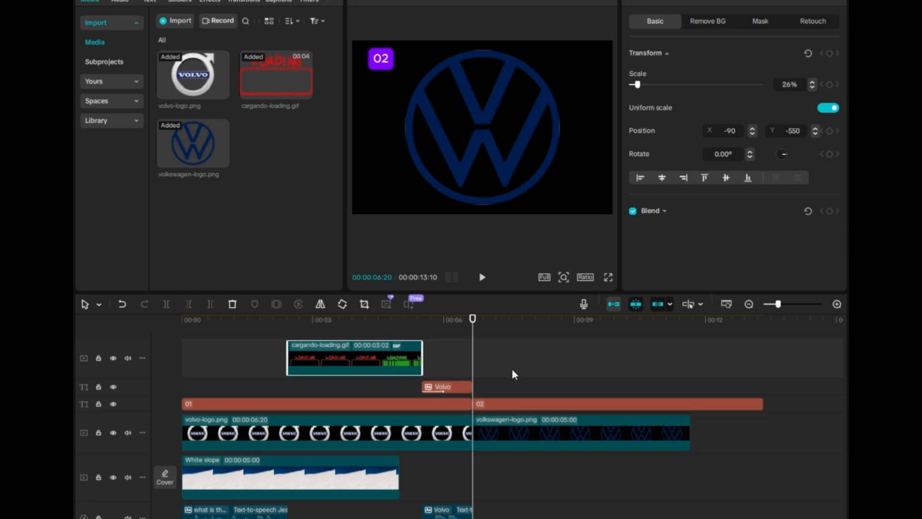
left_click(562, 318)
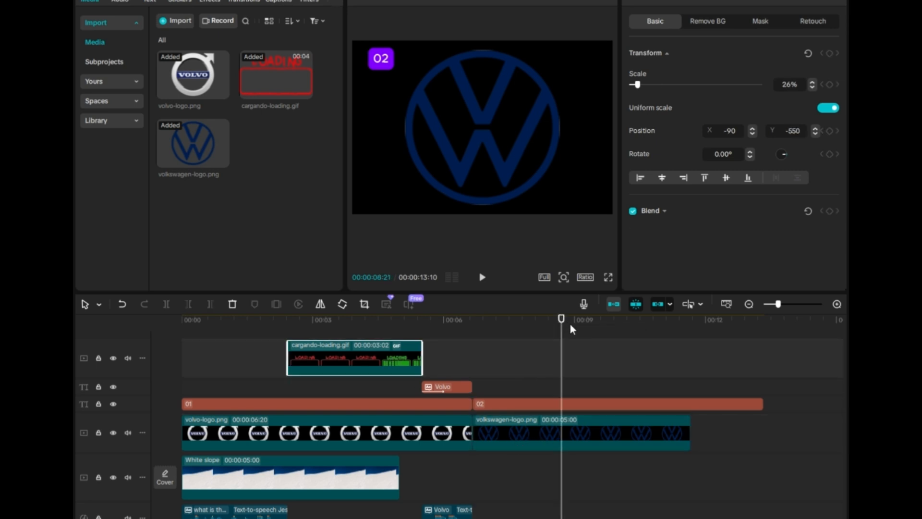
left_click(574, 318)
key("ctrl+v")
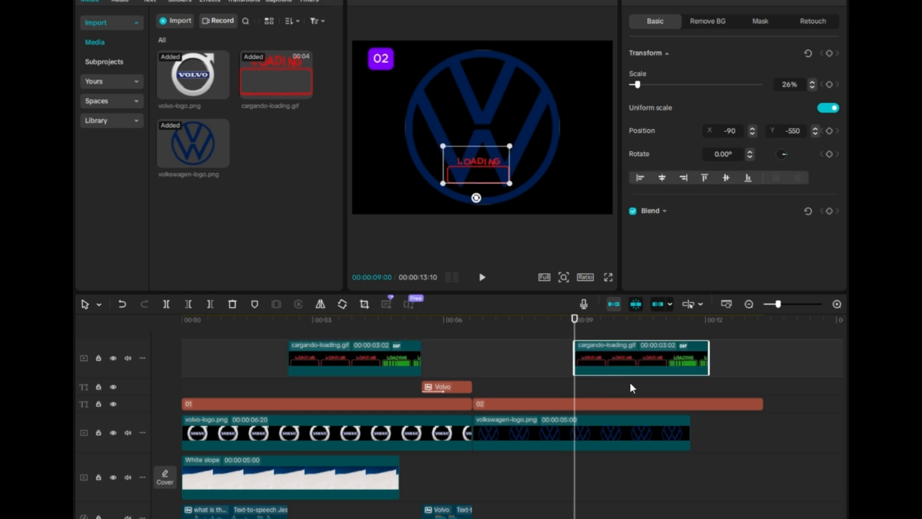
- Extend the Volkswagen logo clip to a duration of about 6:28
left_click(680, 428)
left_click_drag(690, 432, 773, 434)
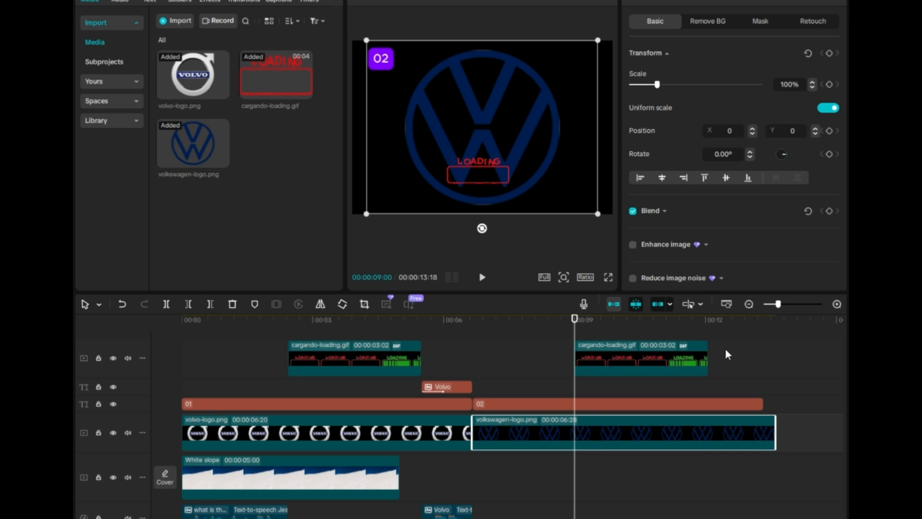
- Duplicate the "what is the..." question narration and move the copy to start with the Volkswagen segment
left_click(709, 328)
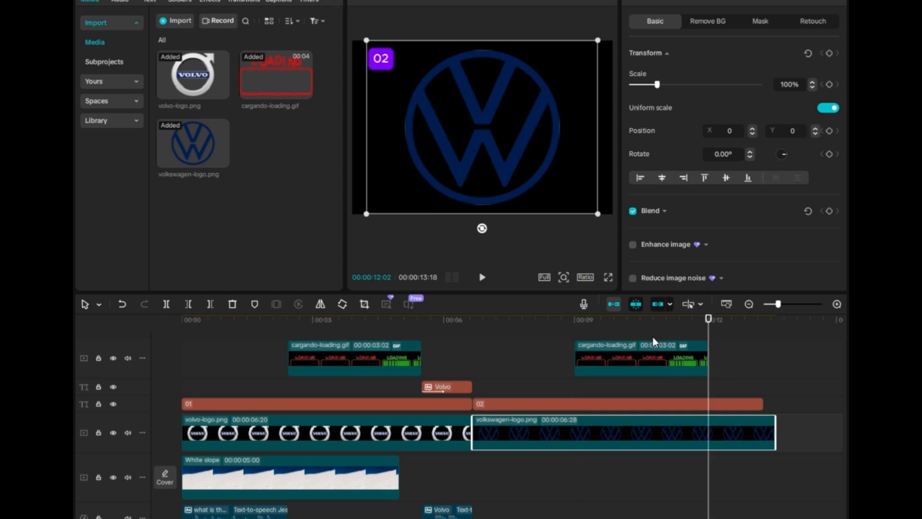
left_click(263, 515)
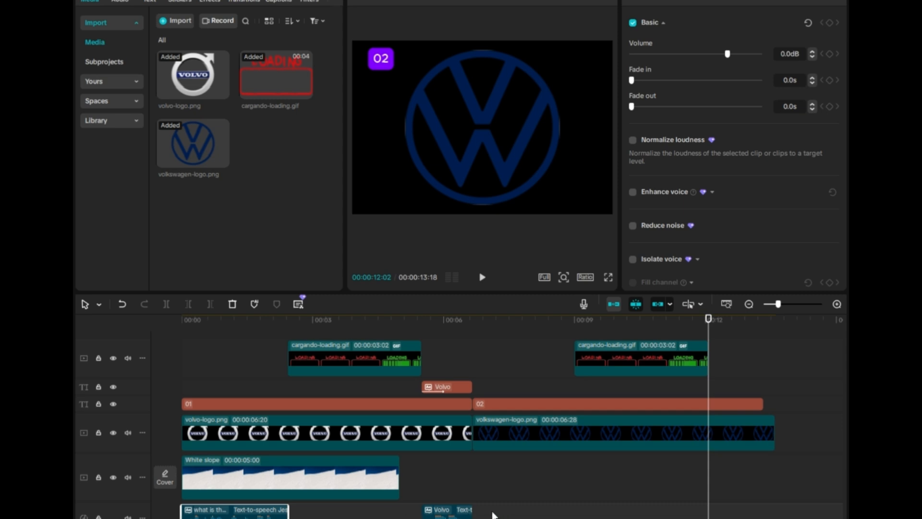
key("ctrl+v")
left_click_drag(715, 515, 487, 517)
- Paste a copy of the Volvo answer text at about 12 seconds and change its text to Volkswagen
scroll(476, 415, "right", 4)
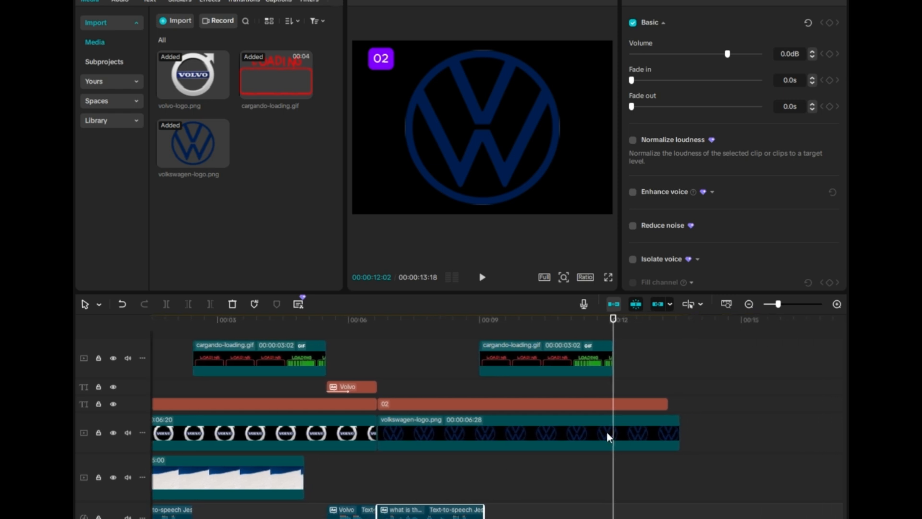
left_click(365, 388)
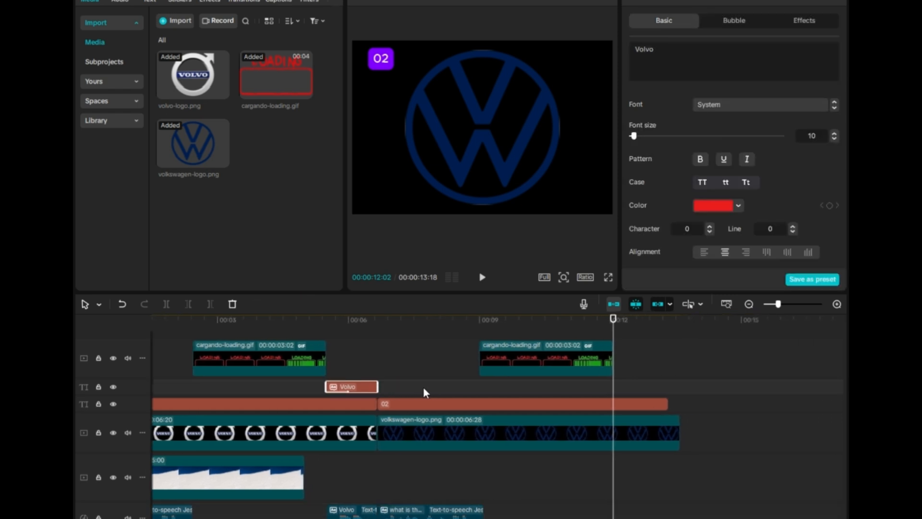
key("ctrl+v")
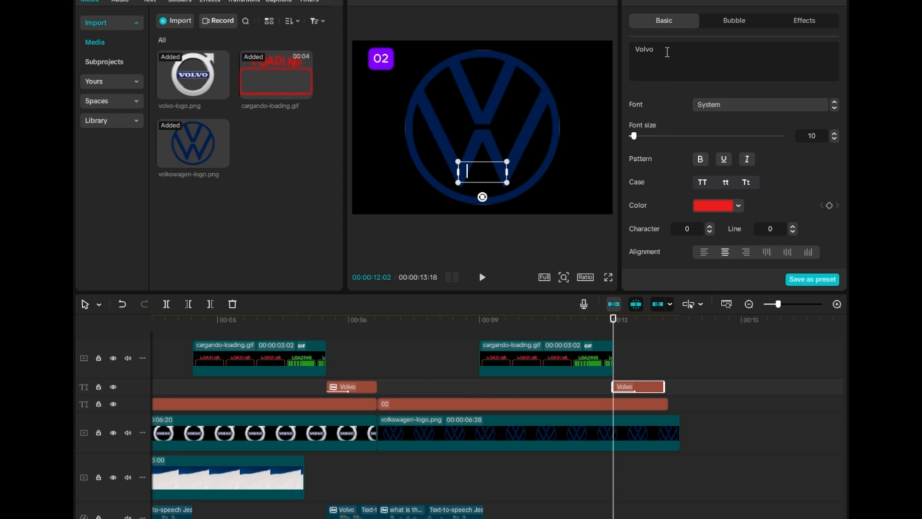
left_click_drag(667, 52, 625, 48)
type("volkswagen")
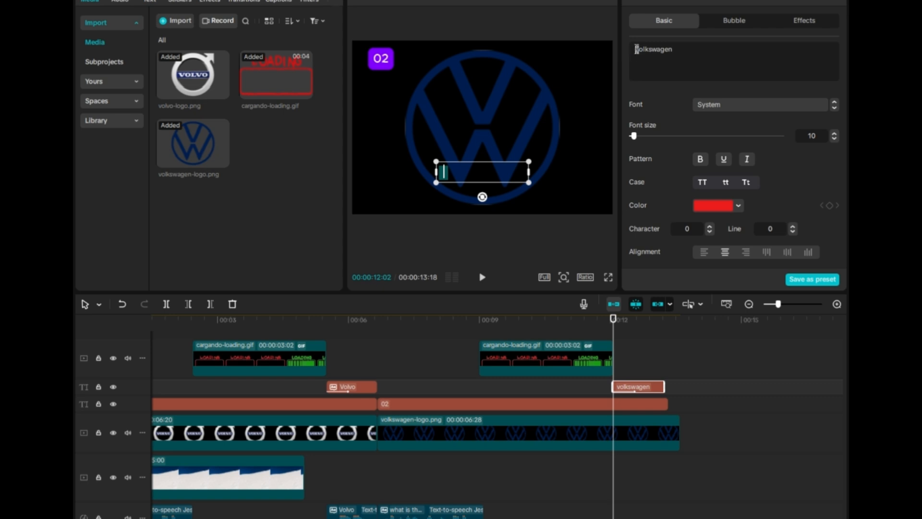
type("V")
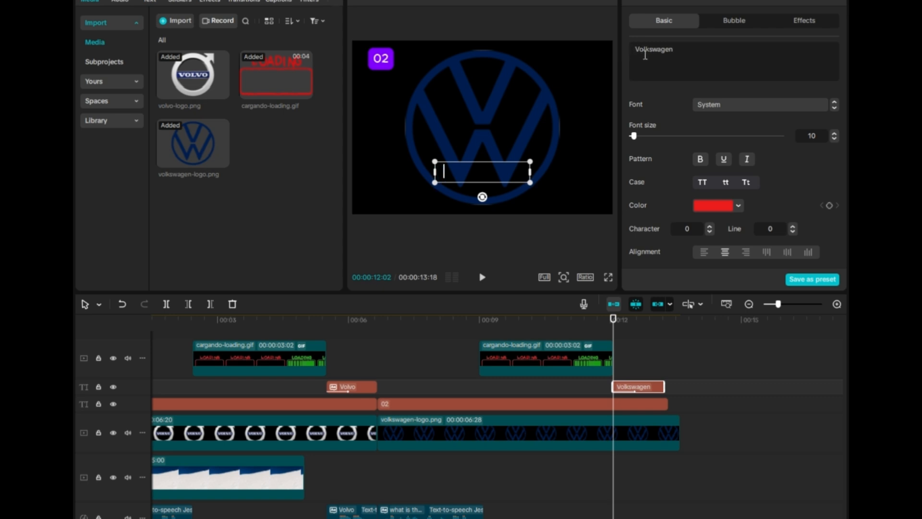
- Scale the Volkswagen logo down to 38% and move it up to Y 645
left_click(434, 335)
left_click(520, 189)
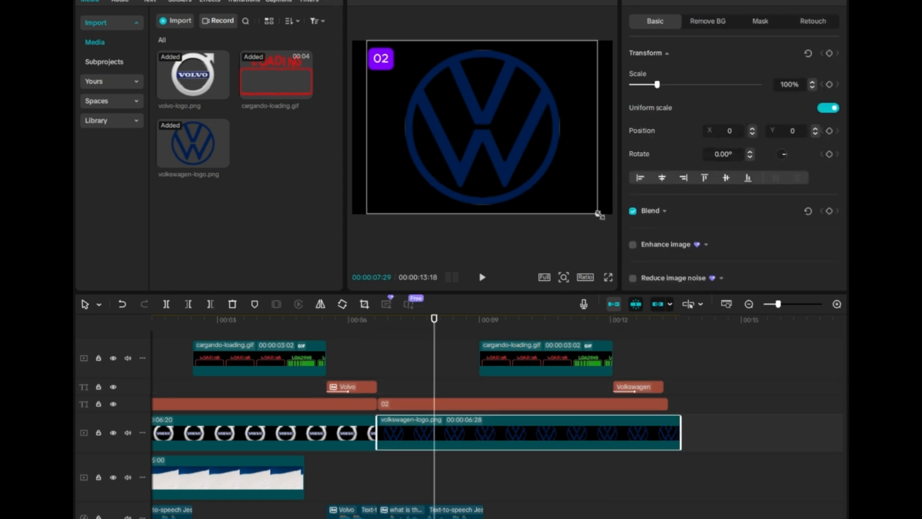
left_click_drag(599, 214, 527, 159)
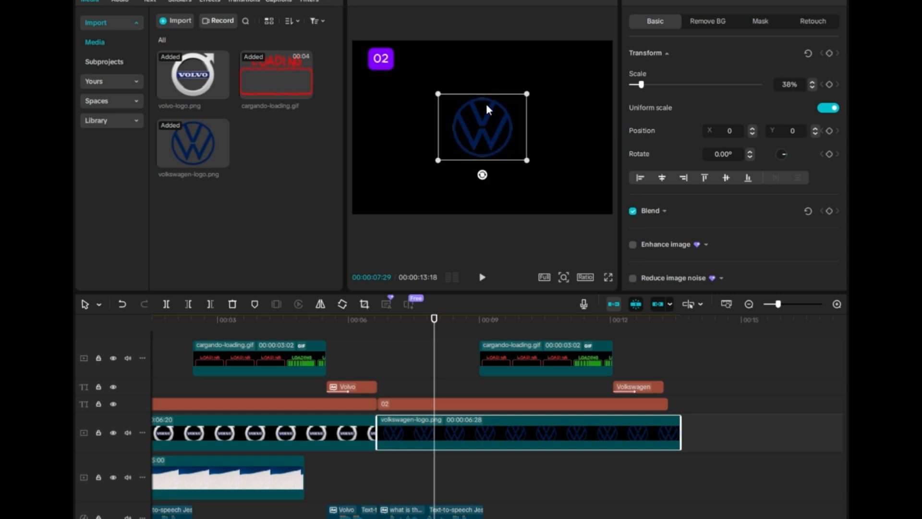
left_click_drag(486, 109, 484, 86)
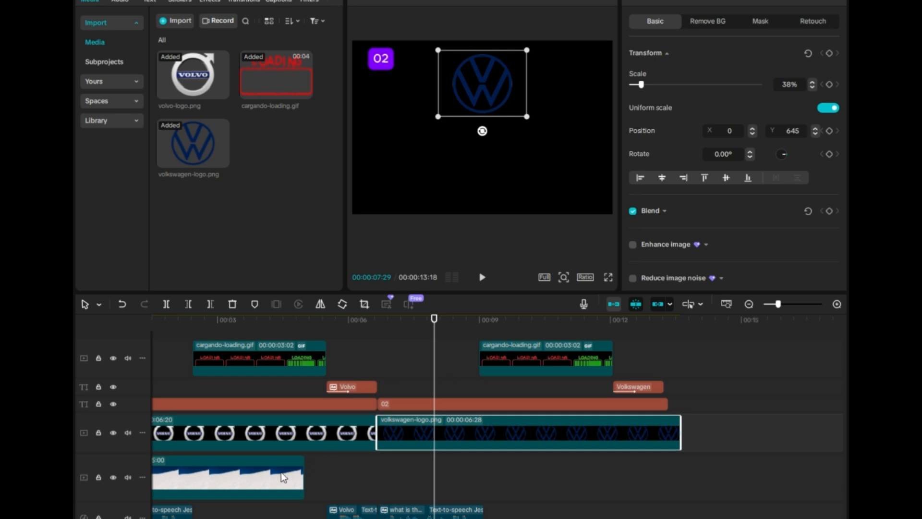
- Extend the White slope background clip to the end of the Volkswagen logo
left_click_drag(301, 476, 675, 473)
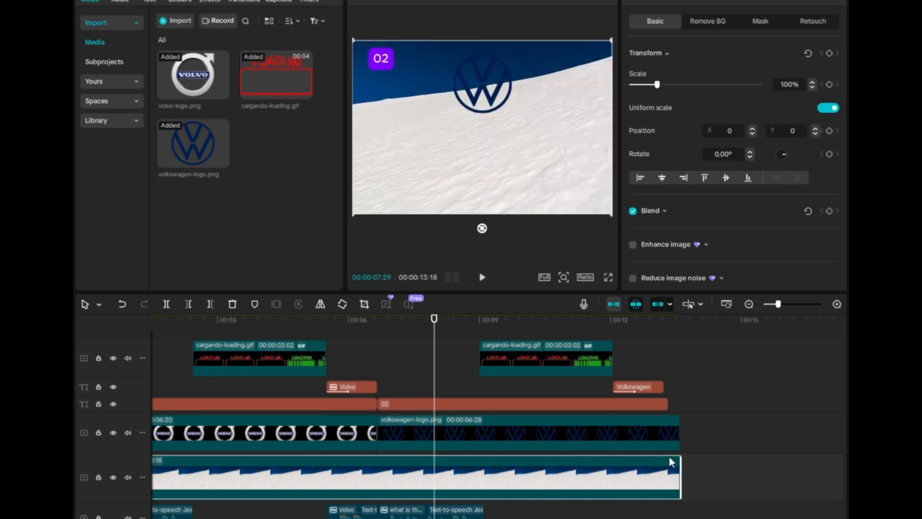
- Generate text-to-speech narration for the Volkswagen answer text with the Jessie voice
left_click(631, 340)
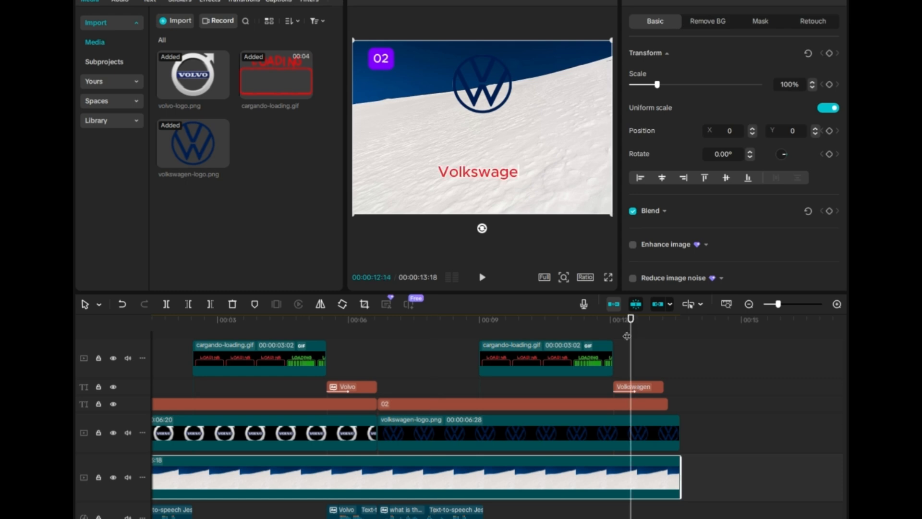
left_click(649, 387)
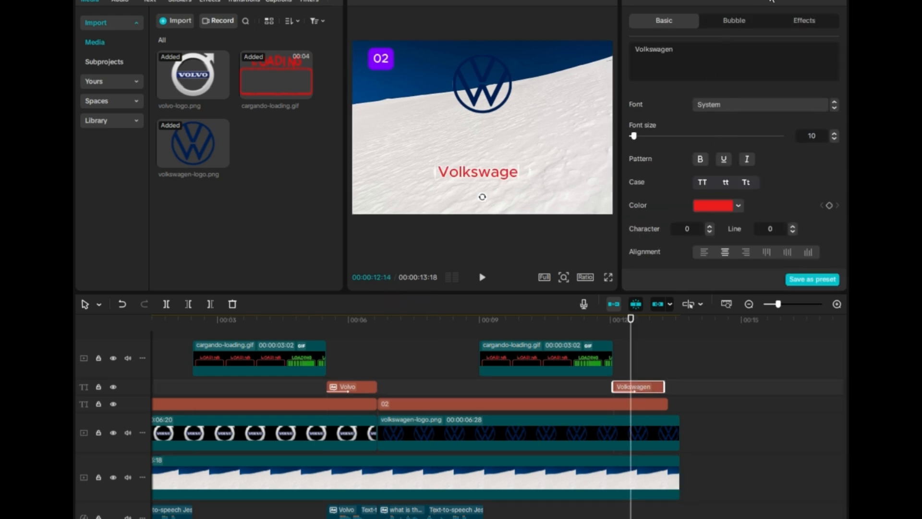
left_click(675, 1)
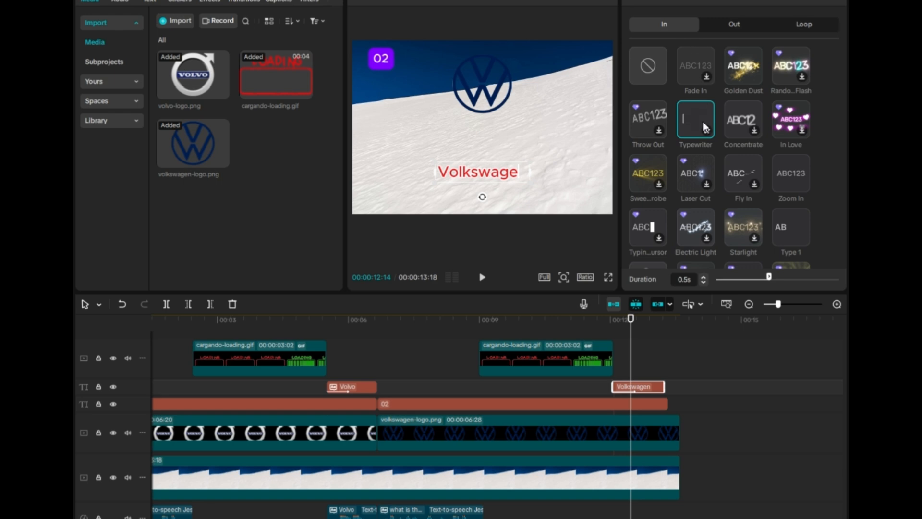
left_click(767, 1)
left_click(740, 70)
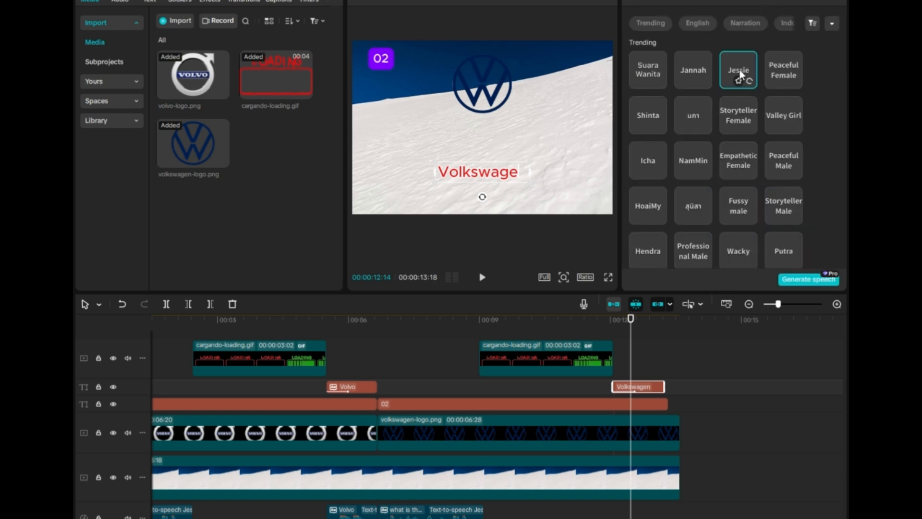
left_click(808, 281)
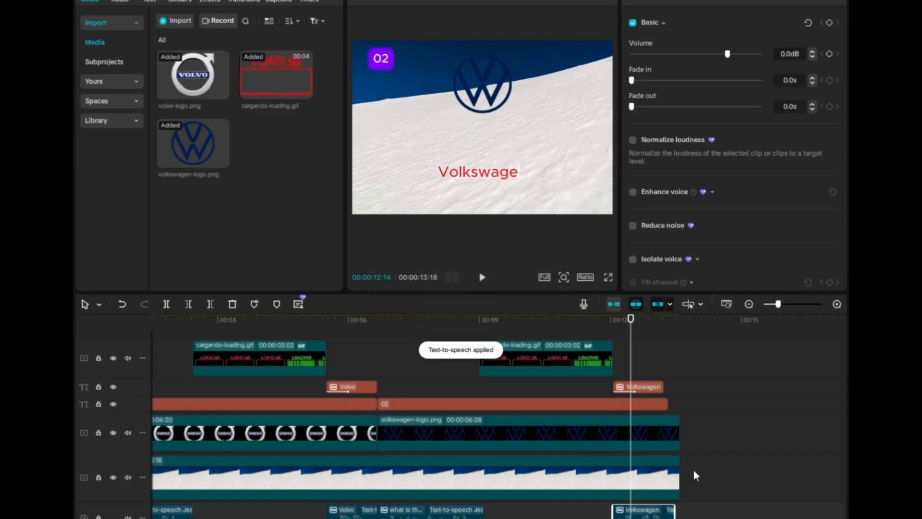
- Trim the background, Volkswagen logo, 02 label and answer text so they all end together at about 13.5 seconds
left_click(676, 472)
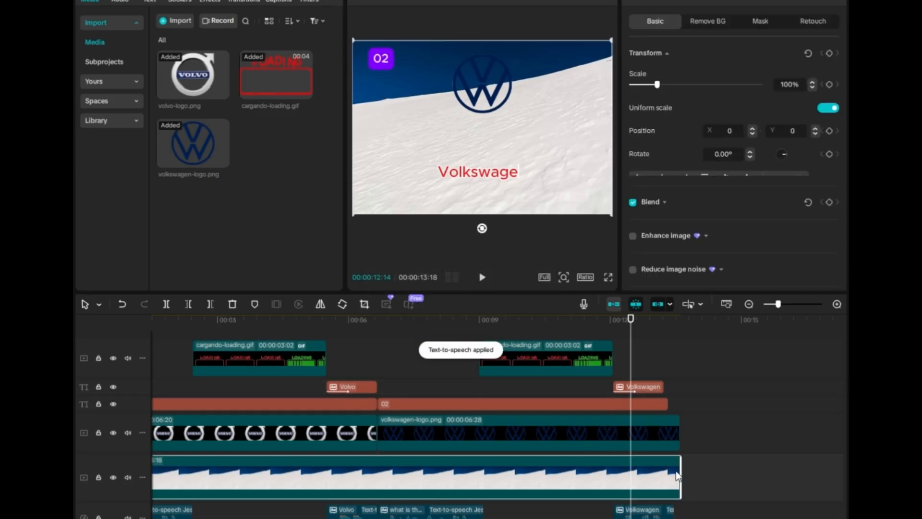
left_click_drag(679, 476, 674, 477)
left_click(673, 437)
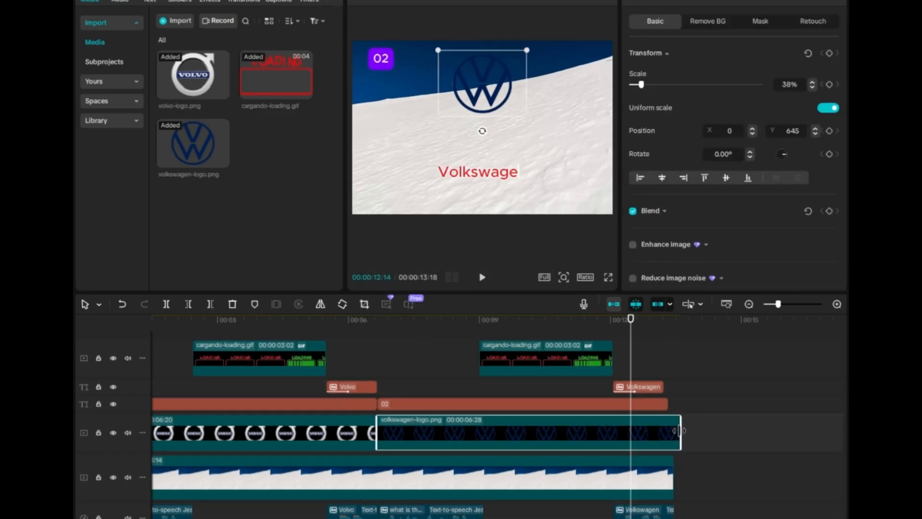
left_click_drag(678, 434, 673, 386)
left_click(667, 404)
left_click(648, 387)
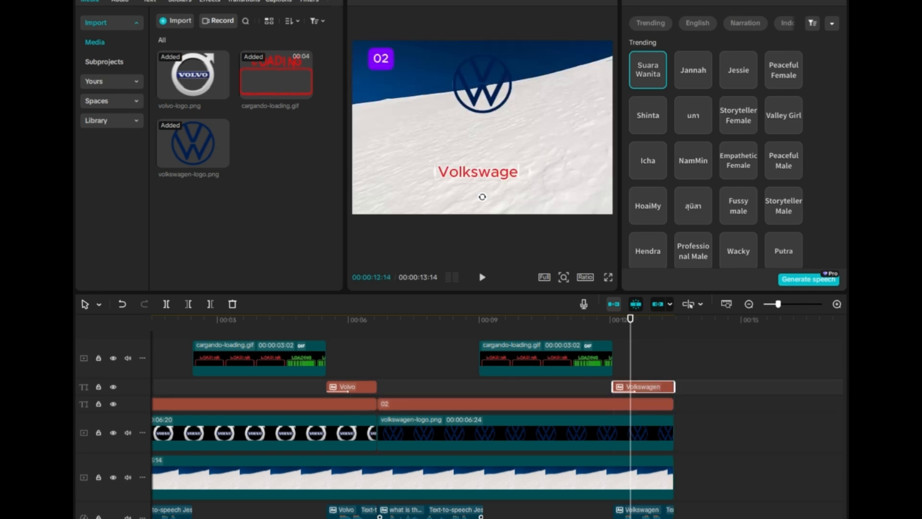
- Play the video preview from the start
scroll(498, 416, "left", 2)
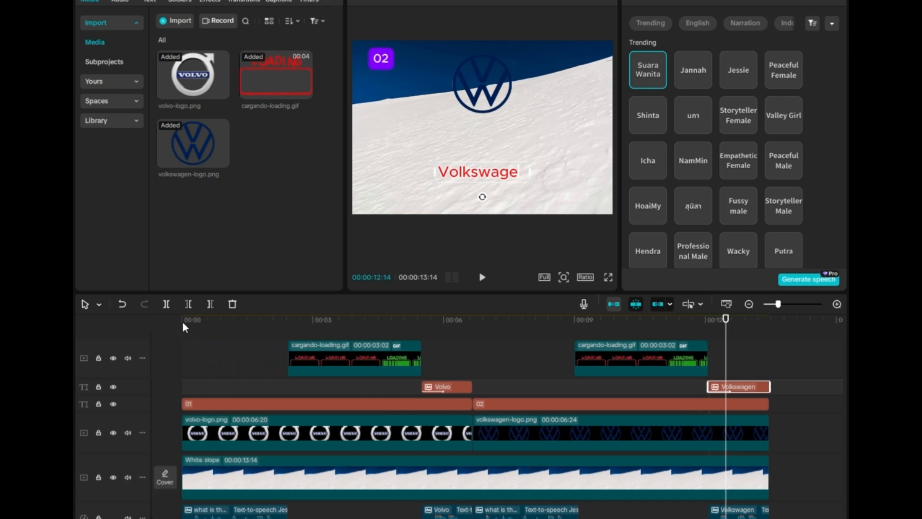
left_click(185, 318)
key("space")
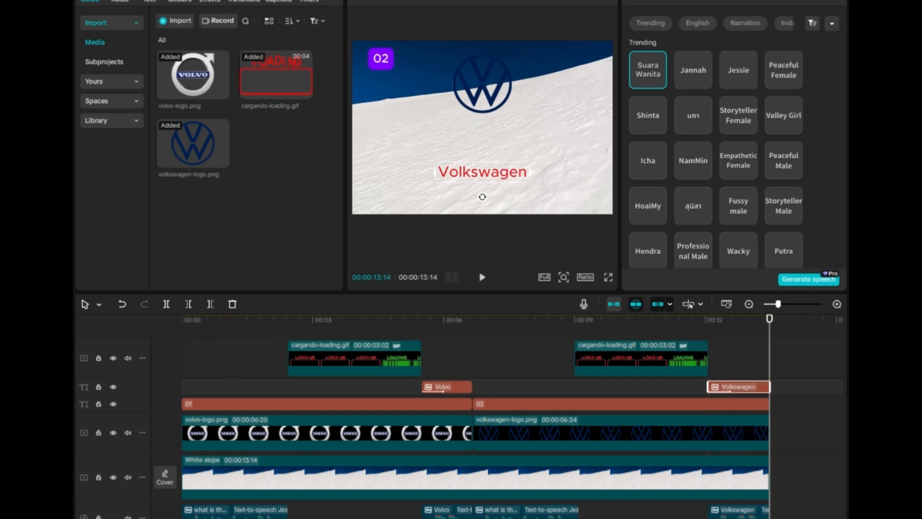
- Import mercedes-benz-logo.png from the Downloads folder into the media library
scroll(497, 415, "right", 3)
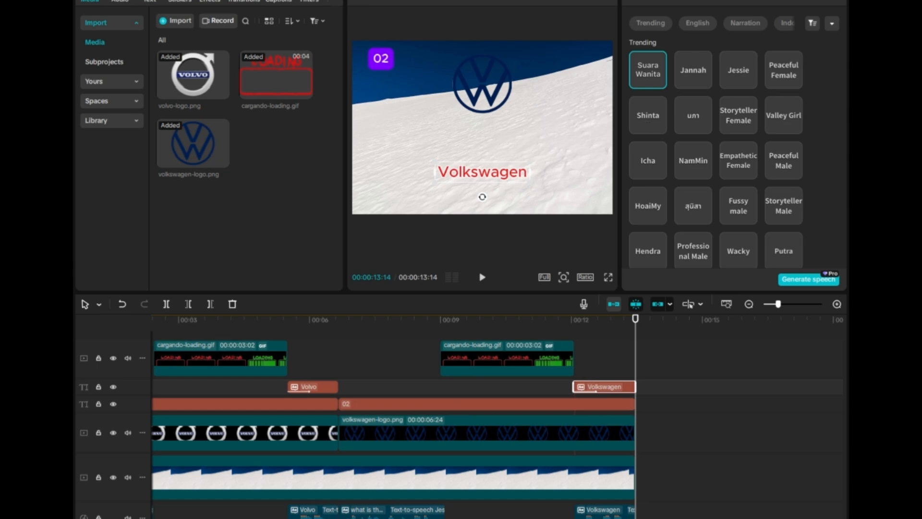
left_click(788, 1)
left_click(516, 140)
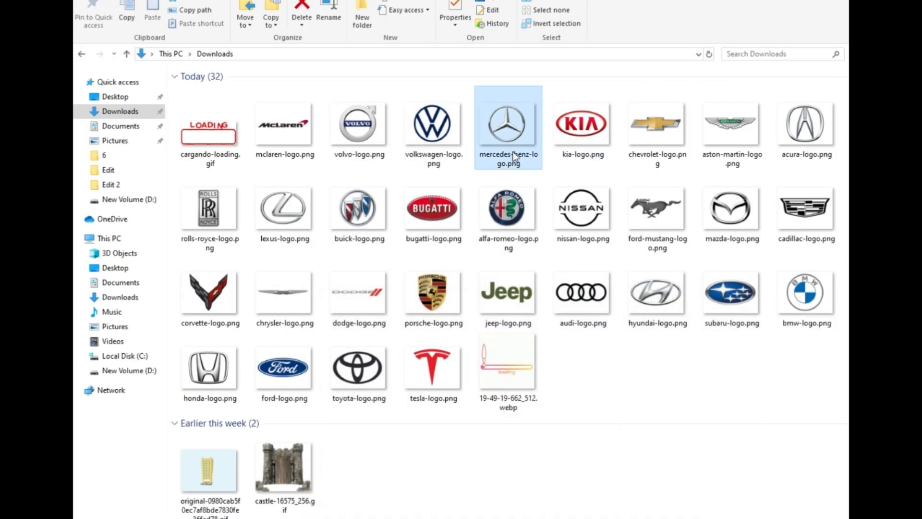
left_click(513, 153)
left_click_drag(535, 154, 290, 230)
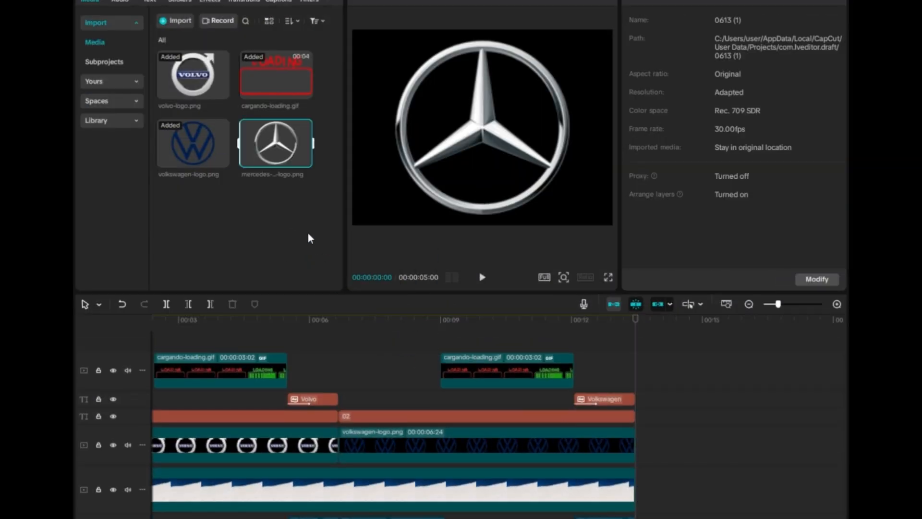
- Add the Mercedes-Benz logo to the timeline right after the Volkswagen logo clip
left_click_drag(276, 144, 647, 446)
scroll(677, 478, "right", 5)
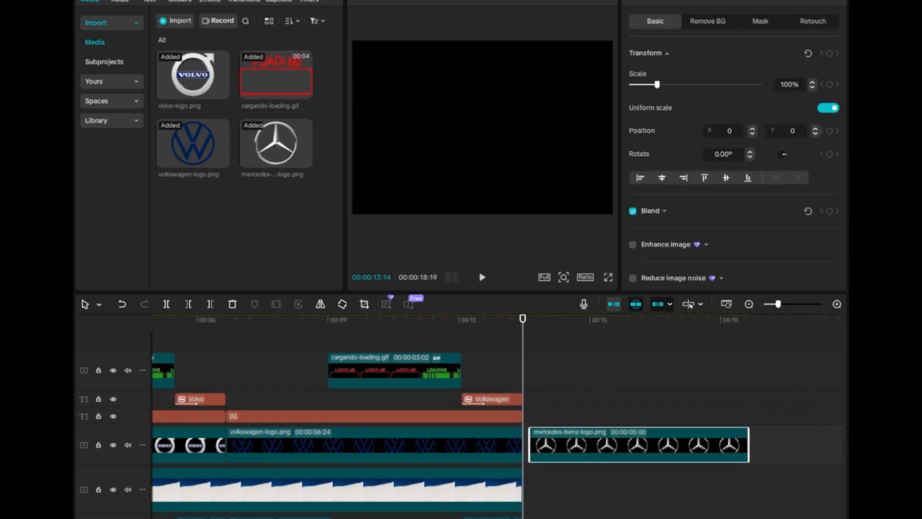
left_click_drag(636, 448, 635, 450)
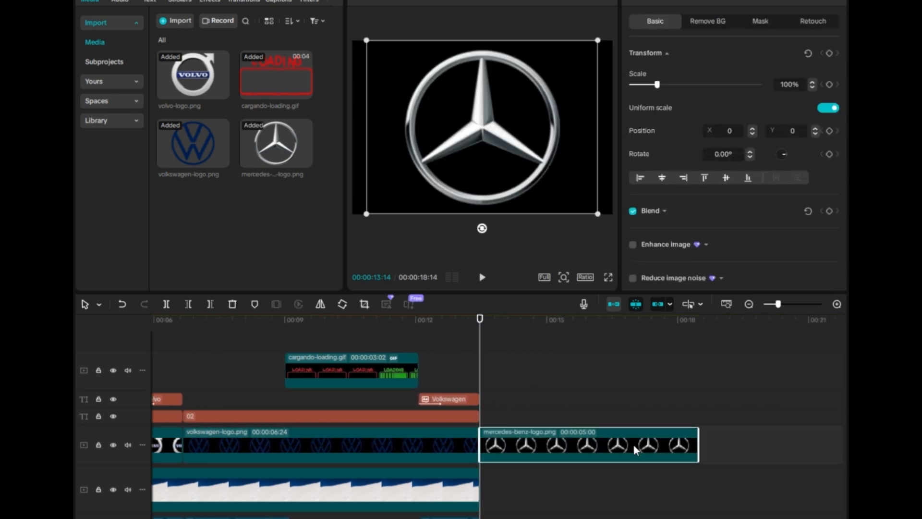
- Extend the background clip so it runs under the Mercedes-Benz logo
left_click(478, 483)
left_click_drag(478, 486, 764, 482)
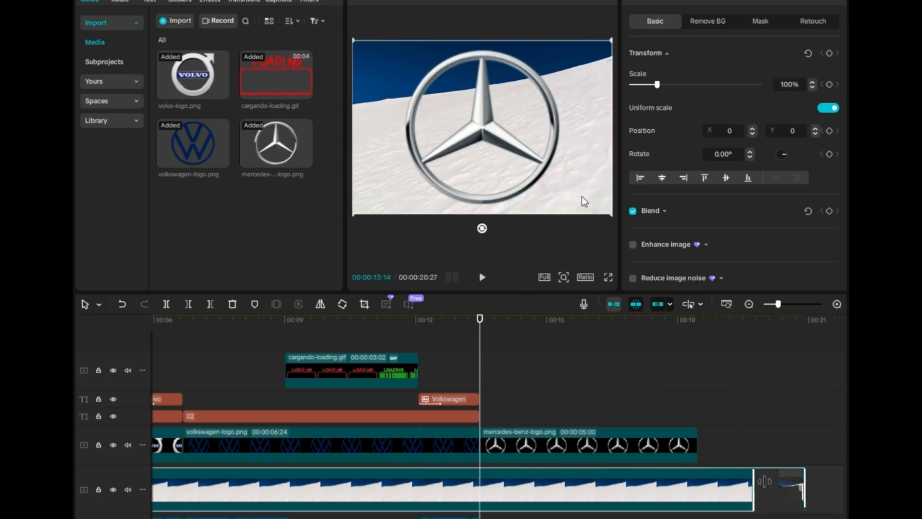
- Shrink the Mercedes-Benz logo to 41% and move it near the top centre of the frame
left_click(594, 210)
left_click_drag(598, 216, 530, 163)
left_click_drag(486, 121, 481, 76)
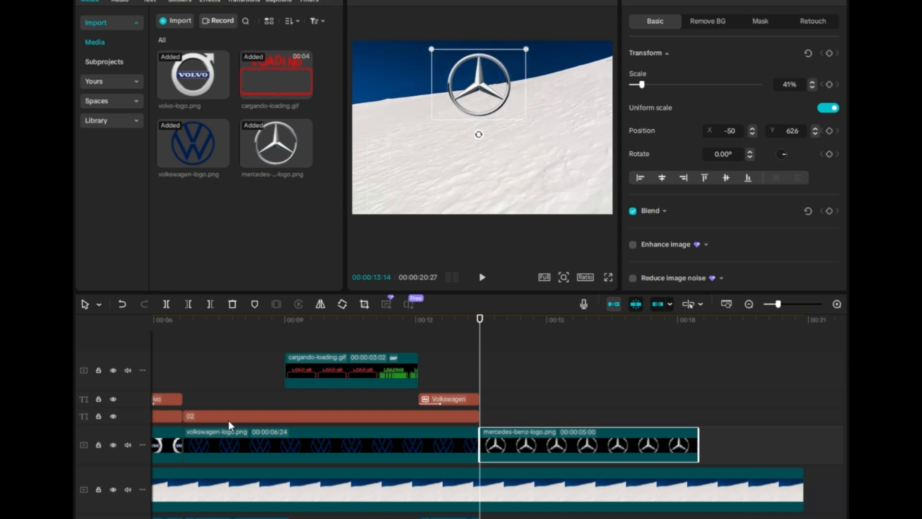
- Duplicate the 02 number label after the current one and change its text to 03
left_click(261, 417)
key("ctrl+c")
key("ctrl+v")
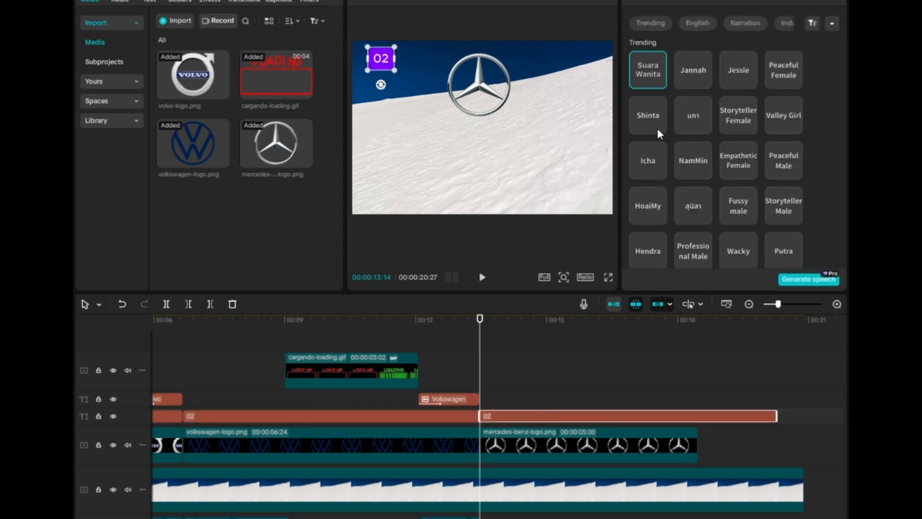
left_click(640, 1)
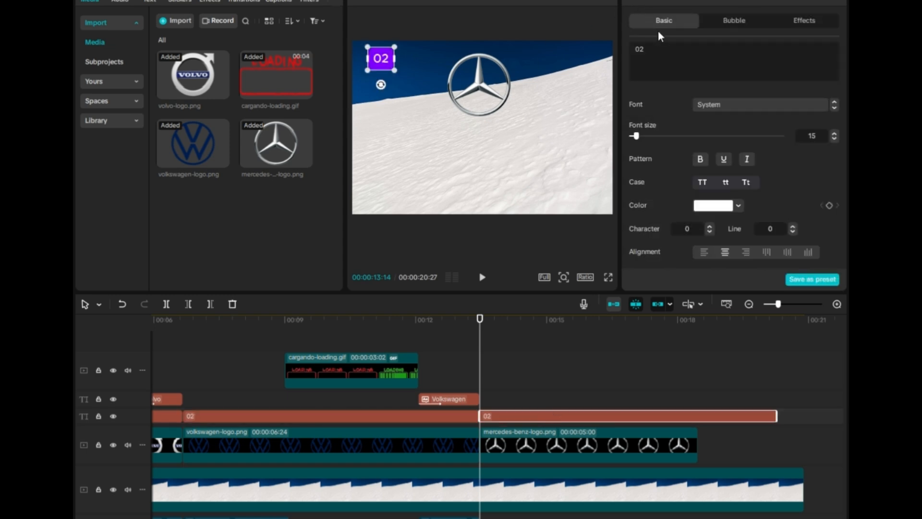
key("BackSpace")
type("3")
- Copy the loading animation and paste it at about 15.9 seconds in the Mercedes-Benz section
left_click(549, 375)
left_click(379, 364)
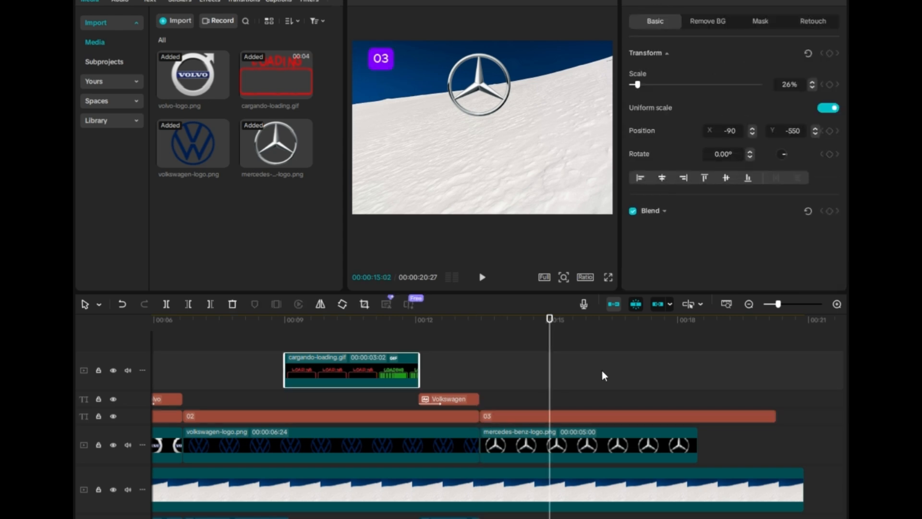
left_click(585, 321)
key("ctrl+v")
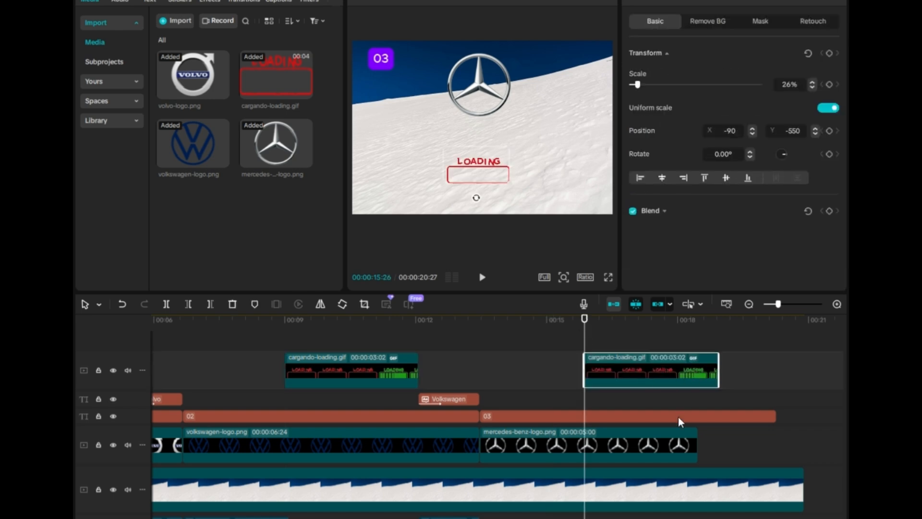
- Extend the Mercedes-Benz logo clip to end with the background
left_click_drag(697, 445, 806, 444)
left_click(718, 326)
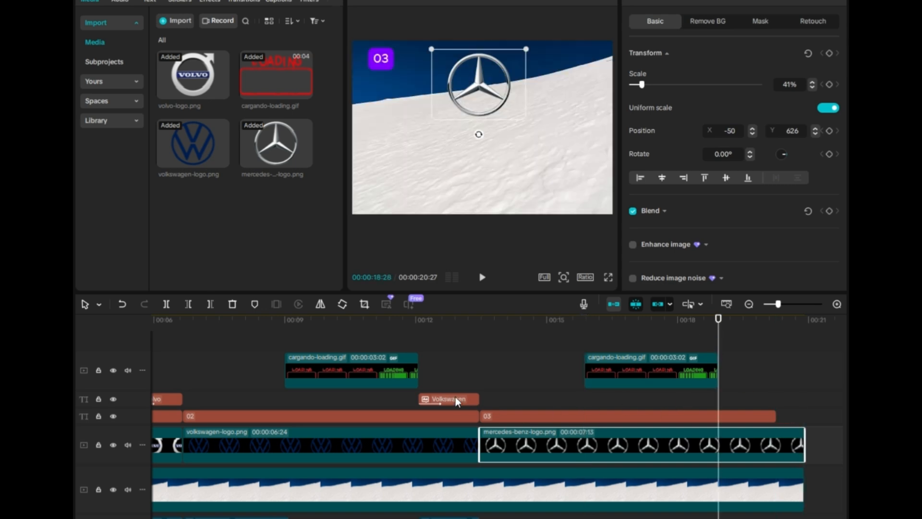
- Paste a copy of the Volkswagen answer text at about 18.9 seconds and change it to Mercedes-Benz
left_click(456, 400)
key("ctrl+v")
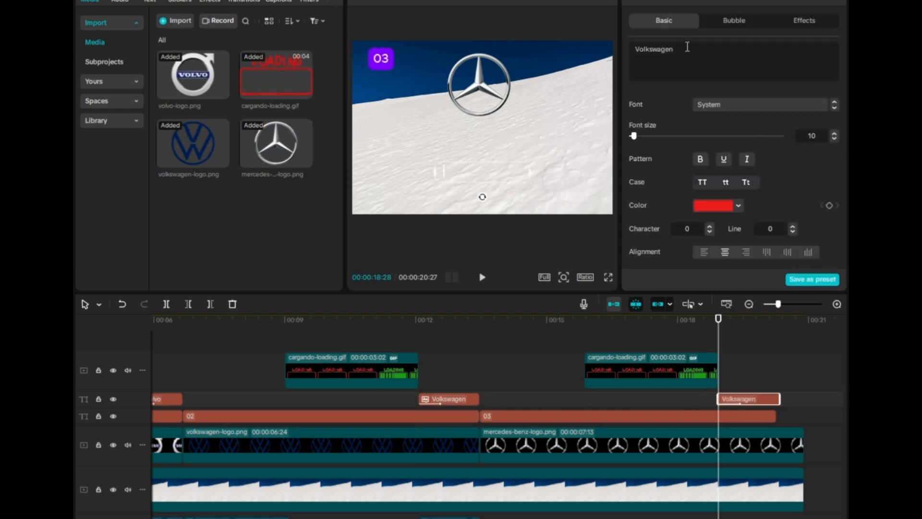
left_click_drag(687, 47, 631, 52)
type("mercedes-benz")
left_click(641, 49)
key("BackSpace")
type("M")
left_click(673, 50)
key("BackSpace")
type("B")
- Generate text-to-speech narration for the Mercedes-Benz answer text with the Jessie voice
left_click(749, 3)
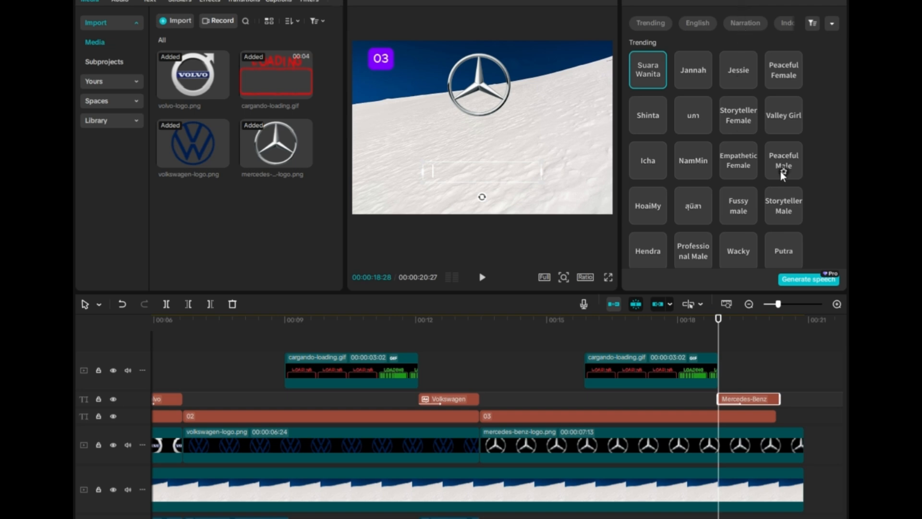
left_click(742, 78)
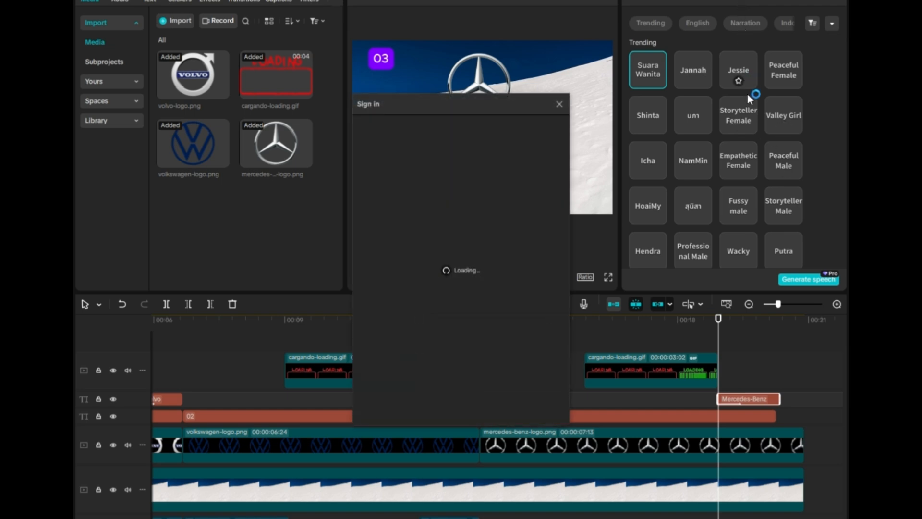
left_click(559, 104)
left_click(735, 58)
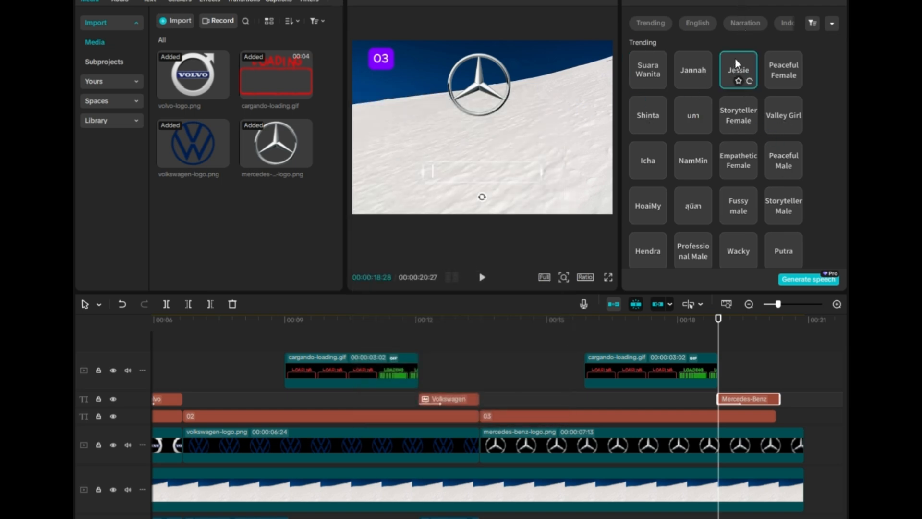
left_click(801, 276)
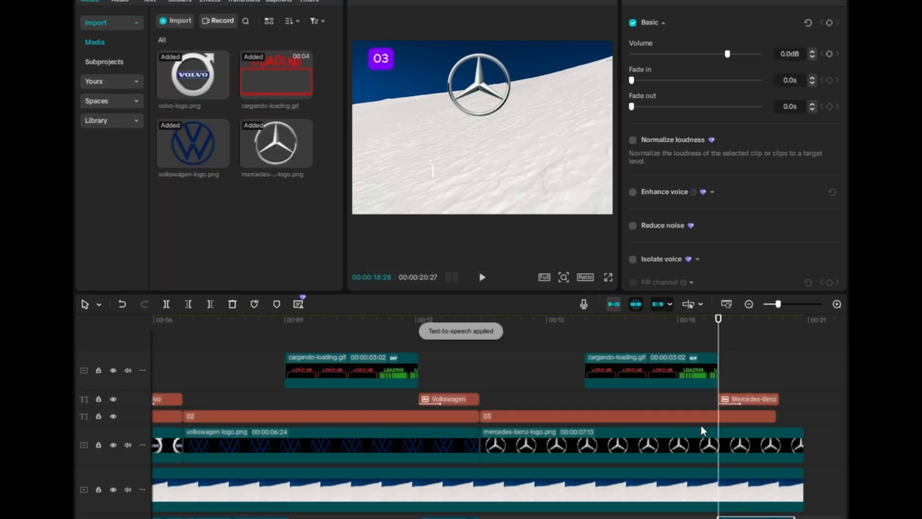
- Trim the background, Mercedes-Benz logo and 03 label so they end together at about 20.8 seconds
scroll(711, 480, "right", 3)
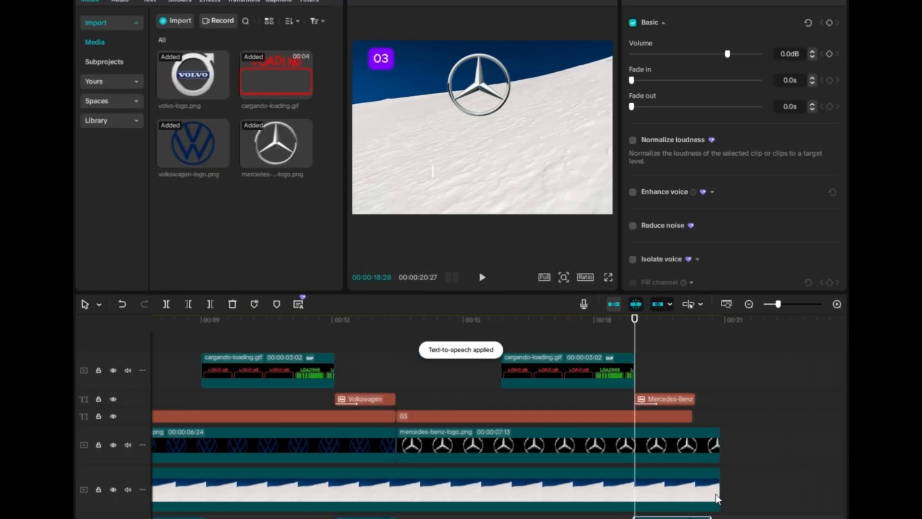
left_click_drag(719, 490, 709, 490)
left_click(722, 445)
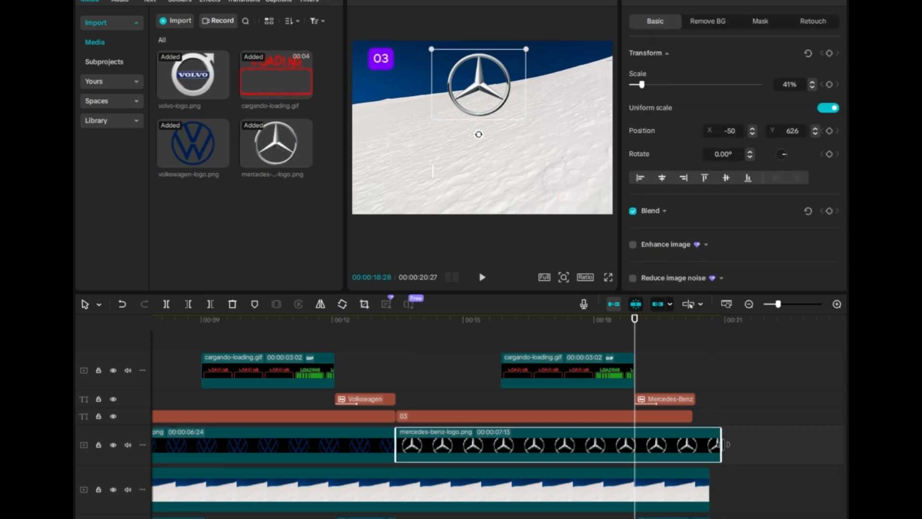
left_click_drag(722, 444, 714, 400)
left_click(679, 418)
left_click(687, 399)
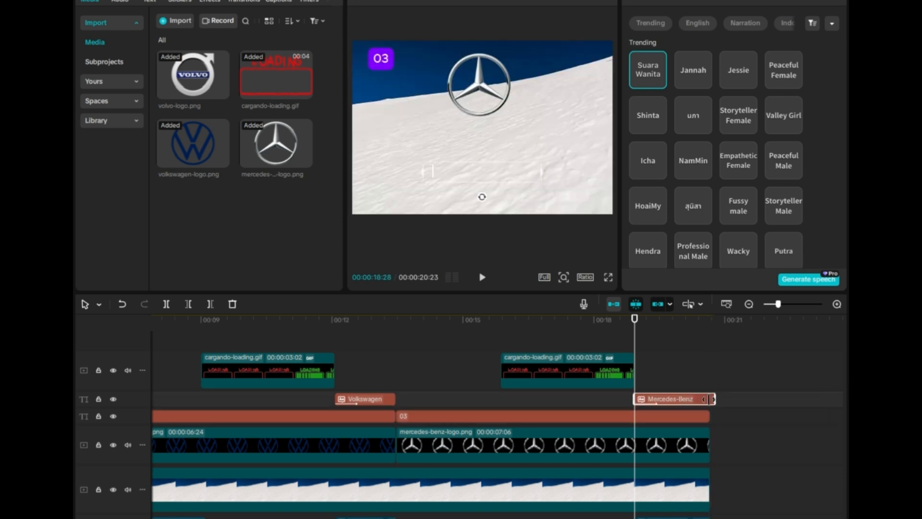
- Play the preview of the Mercedes-Benz section from about 13.5 seconds
left_click(394, 320)
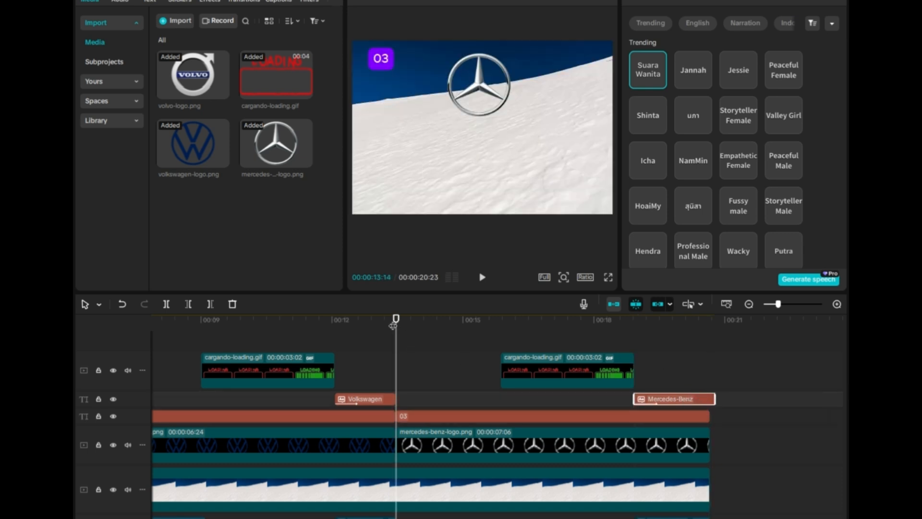
key("space")
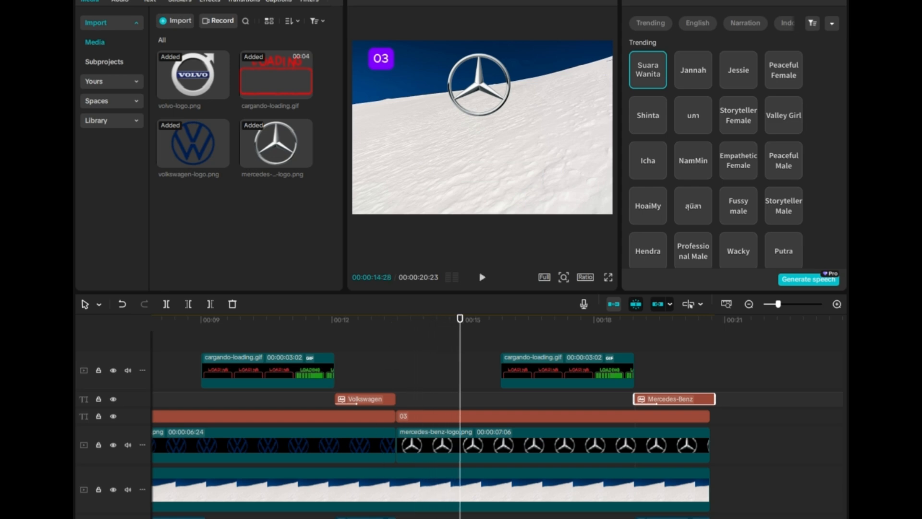
scroll(432, 433, "left", 3)
left_click(255, 517)
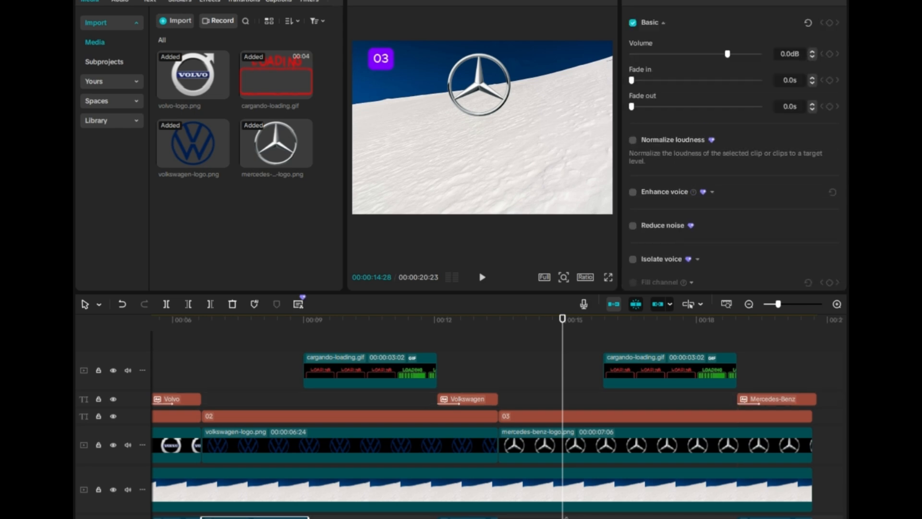
left_click(498, 320)
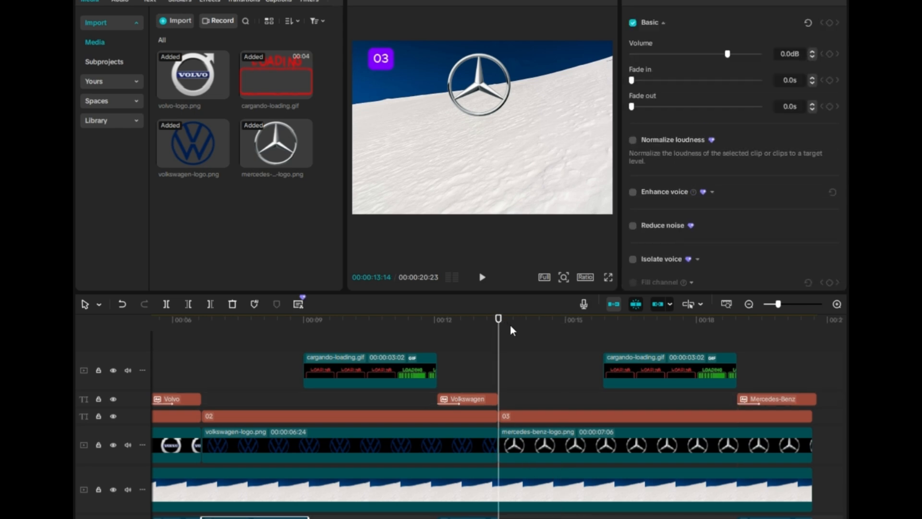
key("ctrl+v")
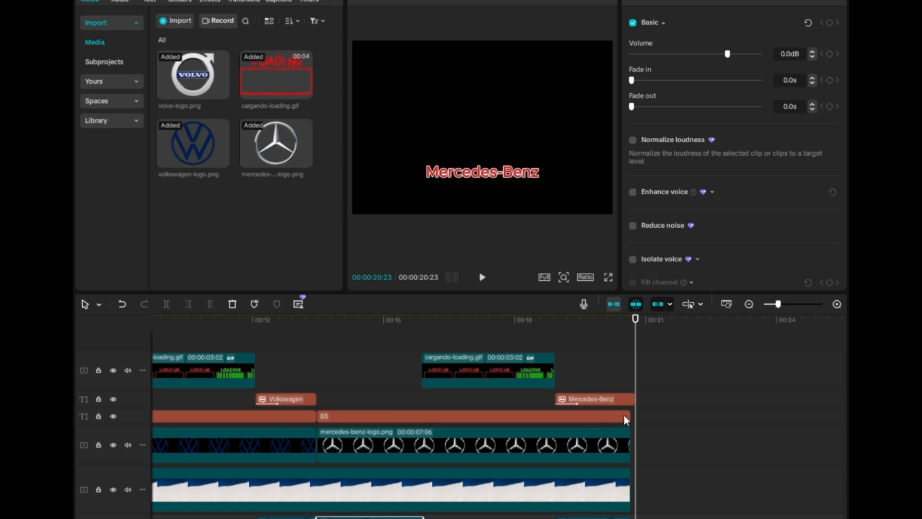
- Paste a copy of the 03 number label at the end of the timeline and change it to 04
left_click(625, 399)
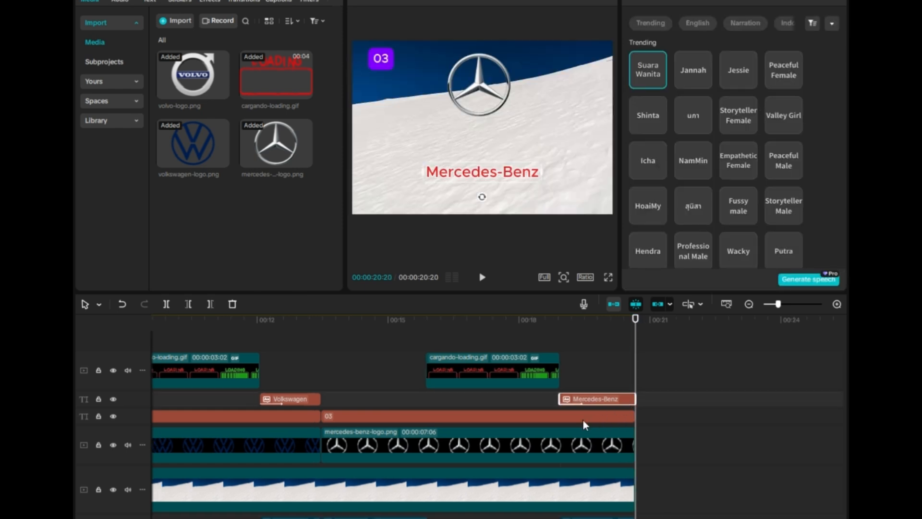
left_click(541, 417)
key("ctrl+v")
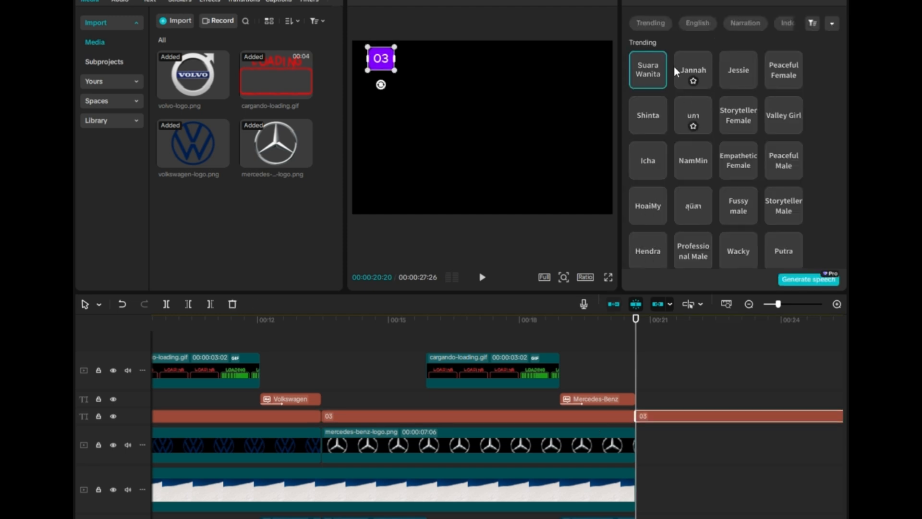
left_click(642, 3)
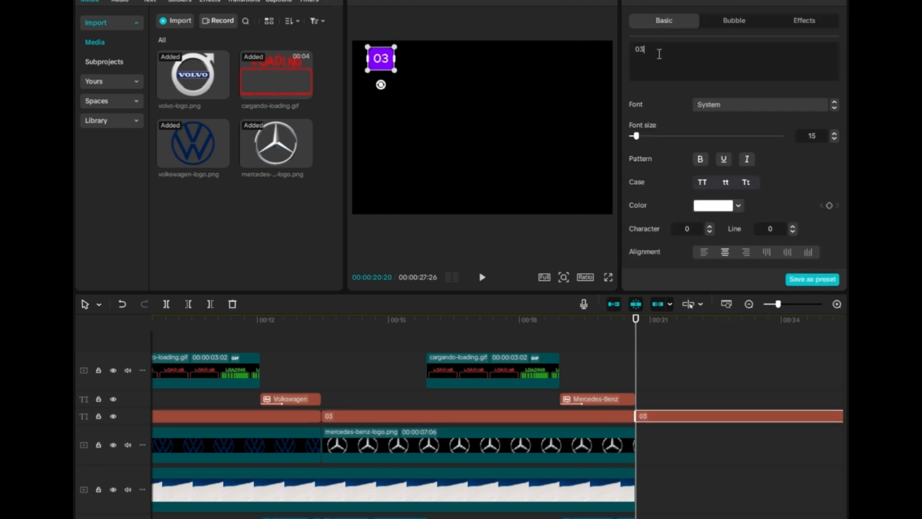
key("BackSpace")
type("4")
- Drag kia-logo.png from the Downloads folder into the timeline after the Mercedes-Benz logo
left_click(790, 1)
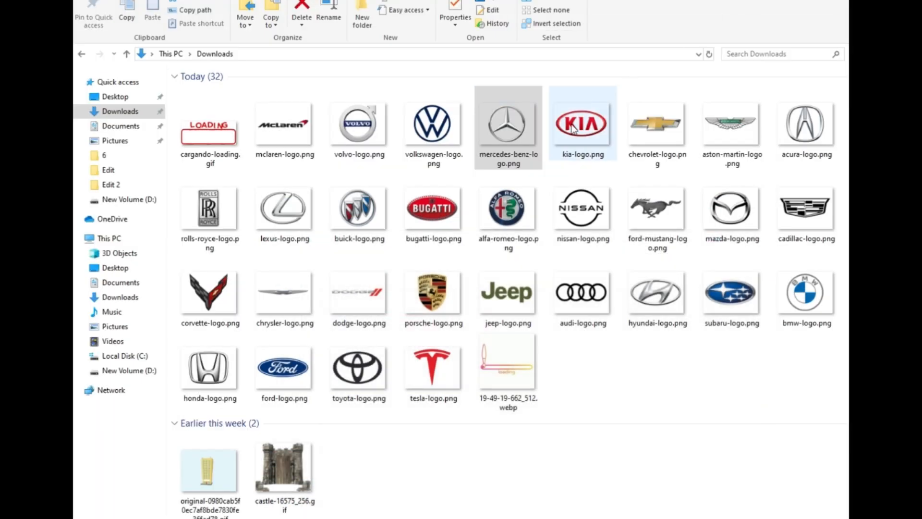
left_click(567, 132)
left_click(573, 155)
double_click(567, 154)
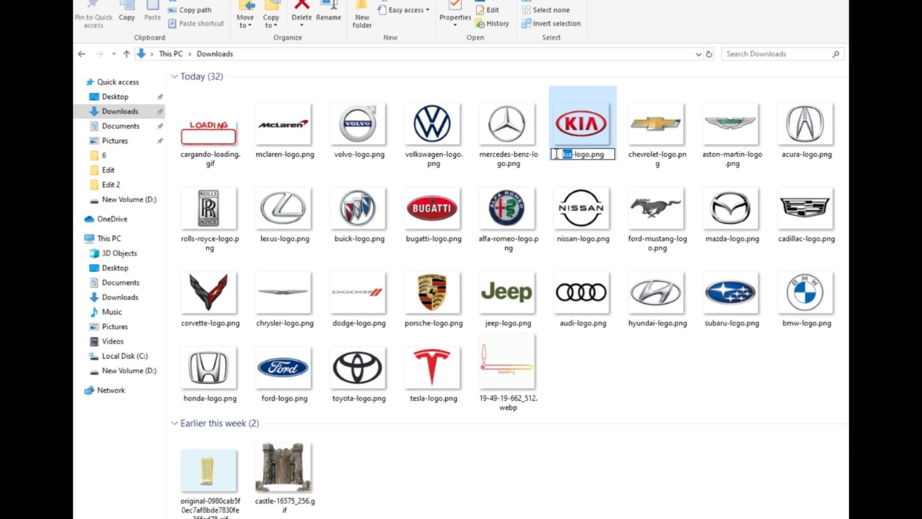
left_click_drag(579, 121, 639, 446)
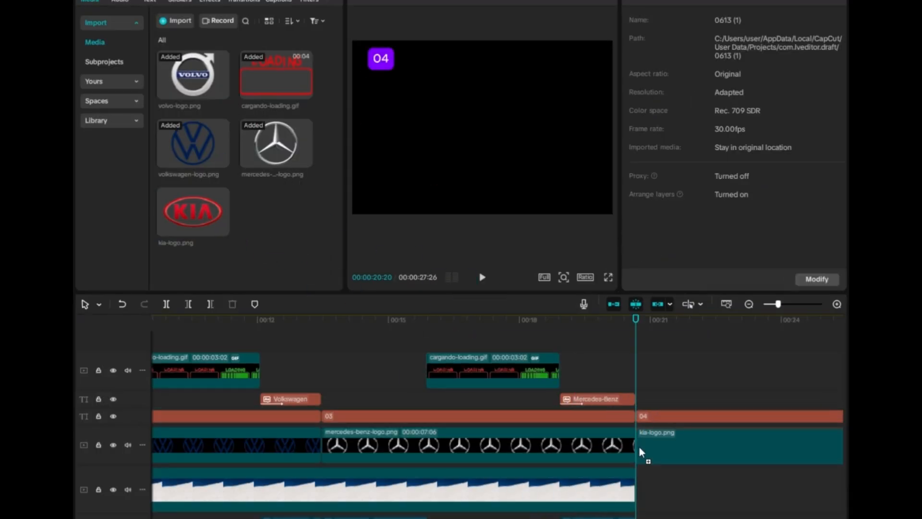
- Extend the background clip to the end of the 04 label
scroll(435, 483, "right", 5)
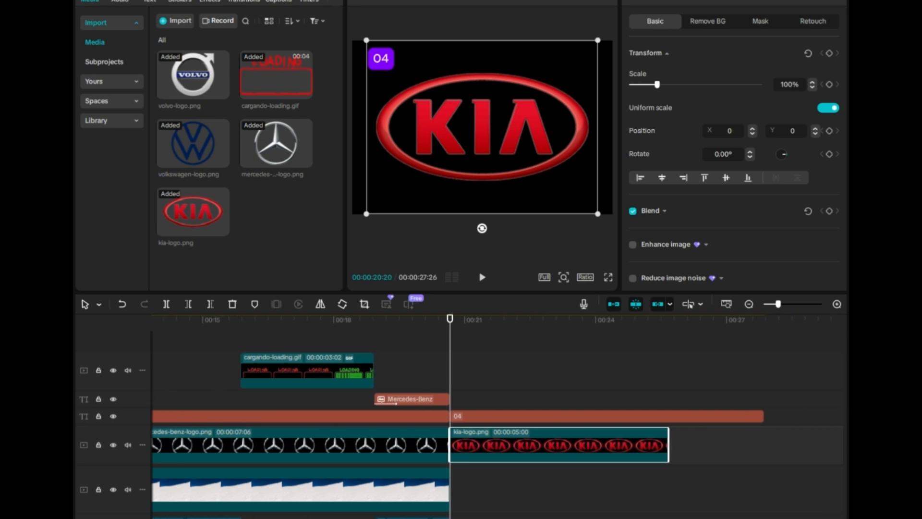
left_click_drag(449, 485, 764, 486)
- Copy the loading animation and paste it at about 23.4 seconds over the Kia logo
left_click(351, 368)
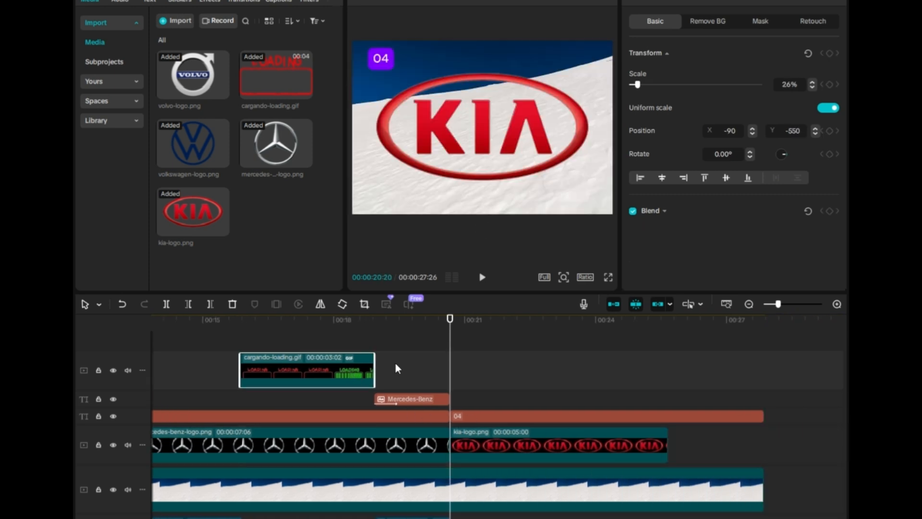
left_click(566, 320)
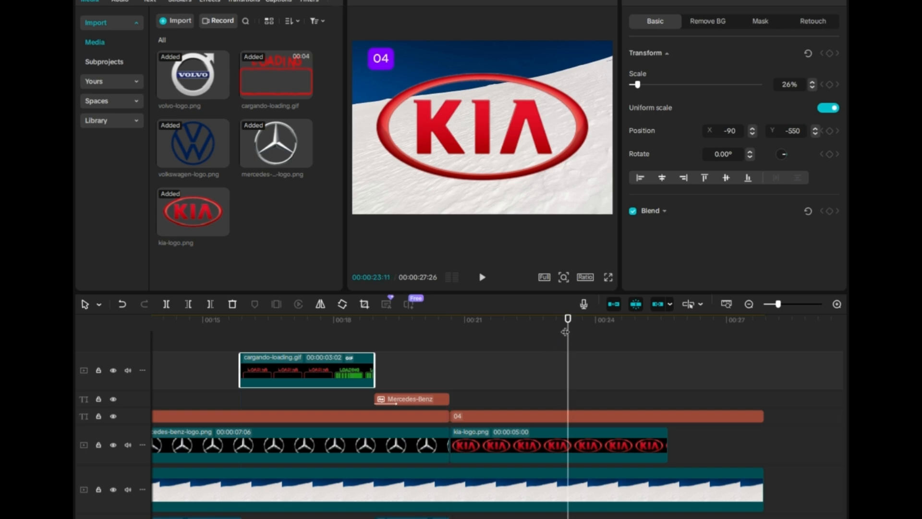
key("ctrl+v")
left_click_drag(655, 378, 652, 393)
key("ctrl+z")
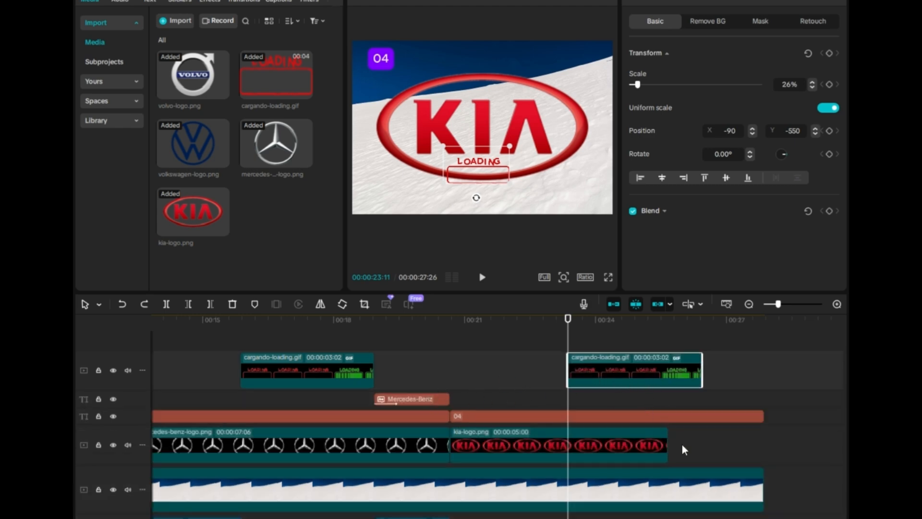
- Copy the Mercedes-Benz answer text and paste it at about 26.4 seconds
scroll(656, 516, "down", 5)
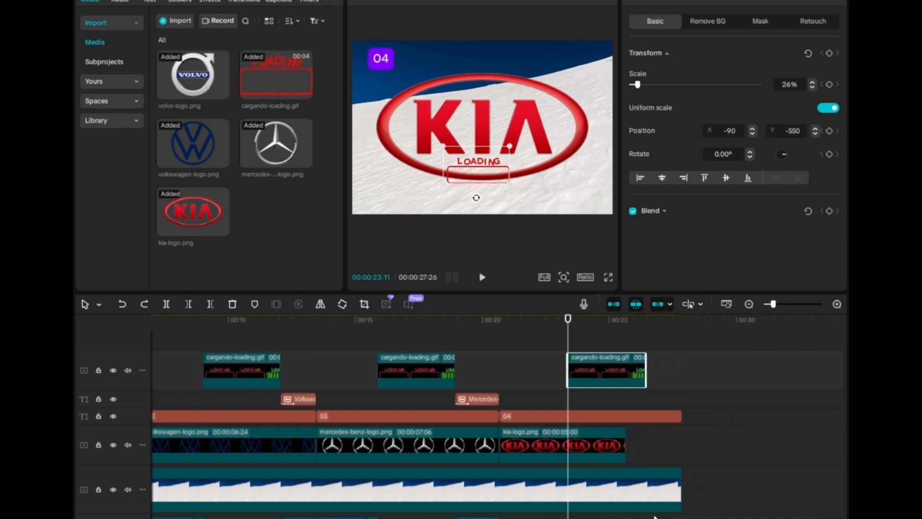
left_click(486, 399)
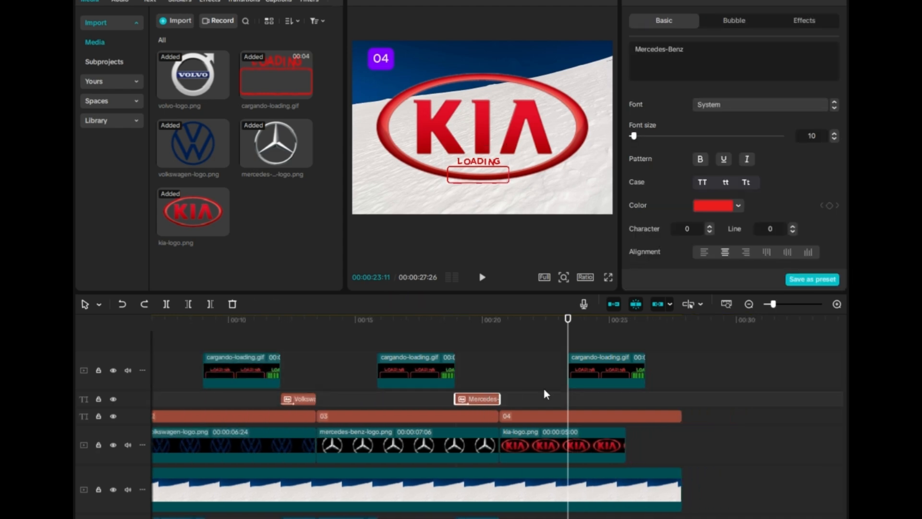
left_click(650, 356)
left_click(646, 364)
key("ctrl+v")
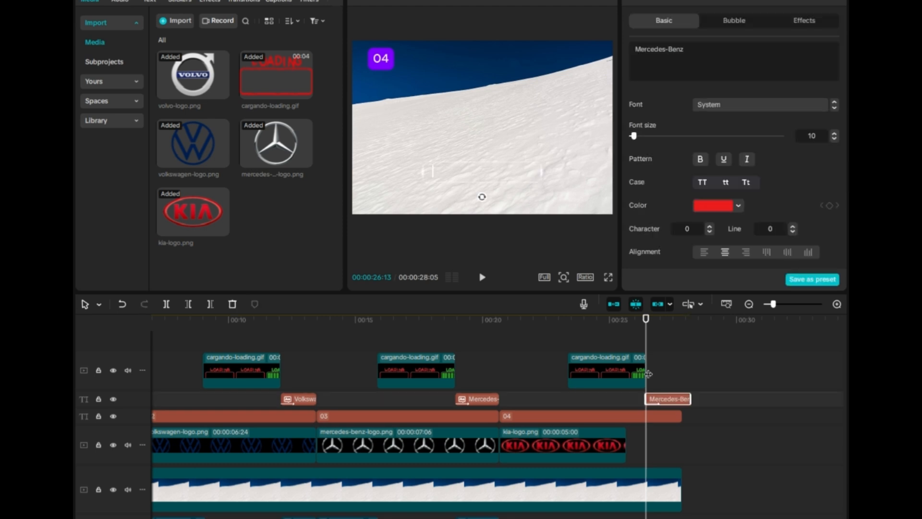
- Replace the pasted answer text with KIA
left_click_drag(704, 51, 628, 49)
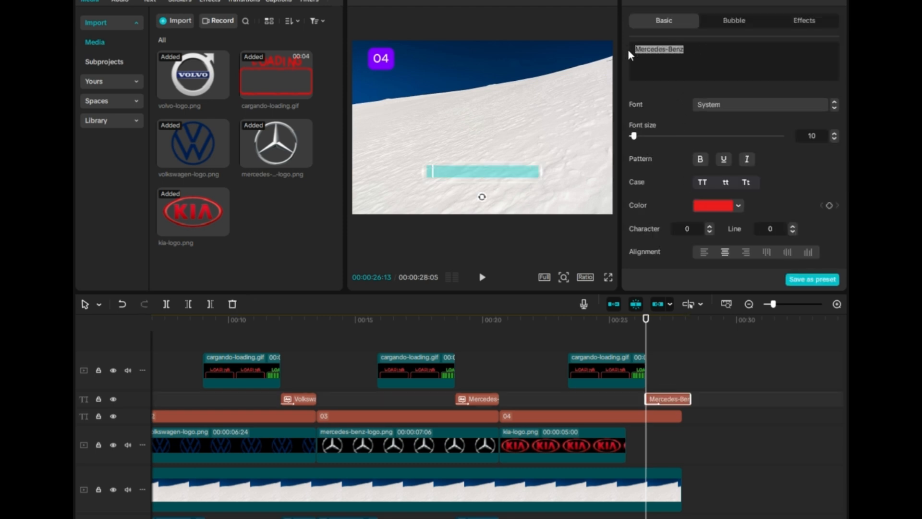
type("kia")
left_click(639, 49)
key("BackSpace")
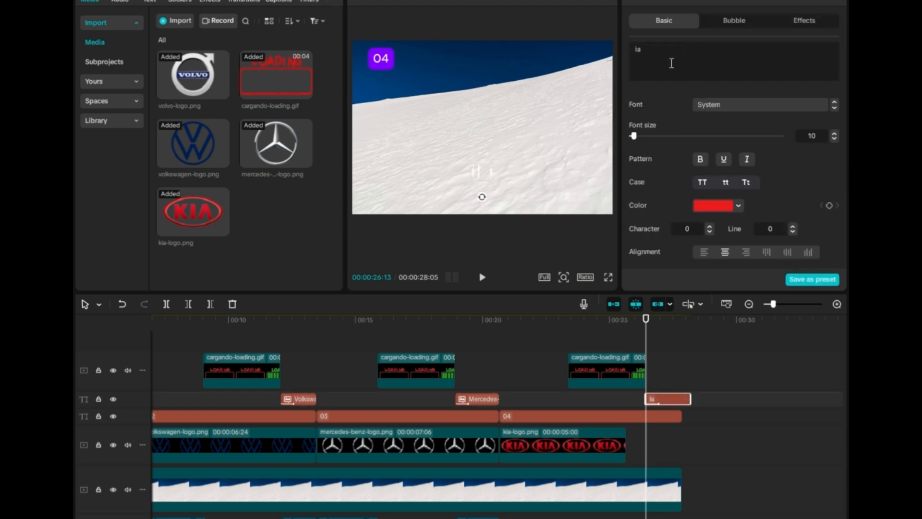
key("Delete")
key("Delete")
type("KIA")
- Generate a text-to-speech narration of the KIA text with the Jessie voice
left_click(749, 1)
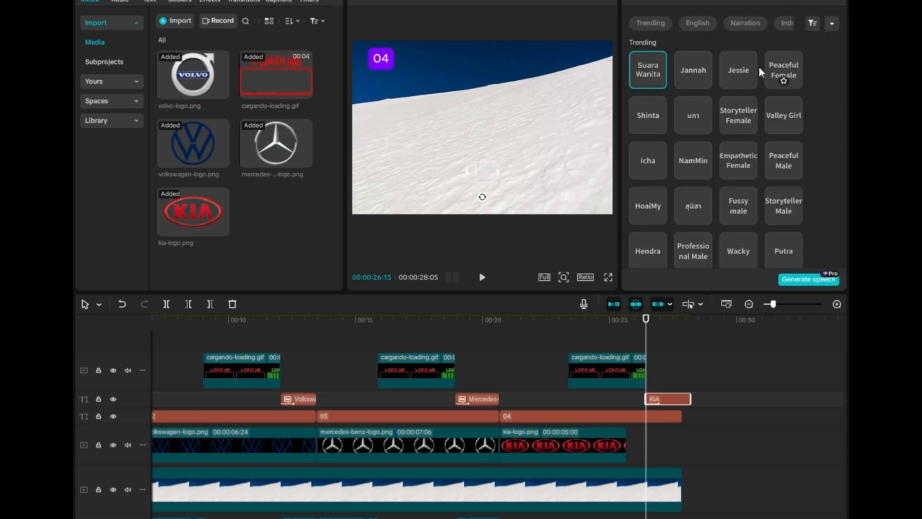
left_click(740, 70)
left_click(813, 281)
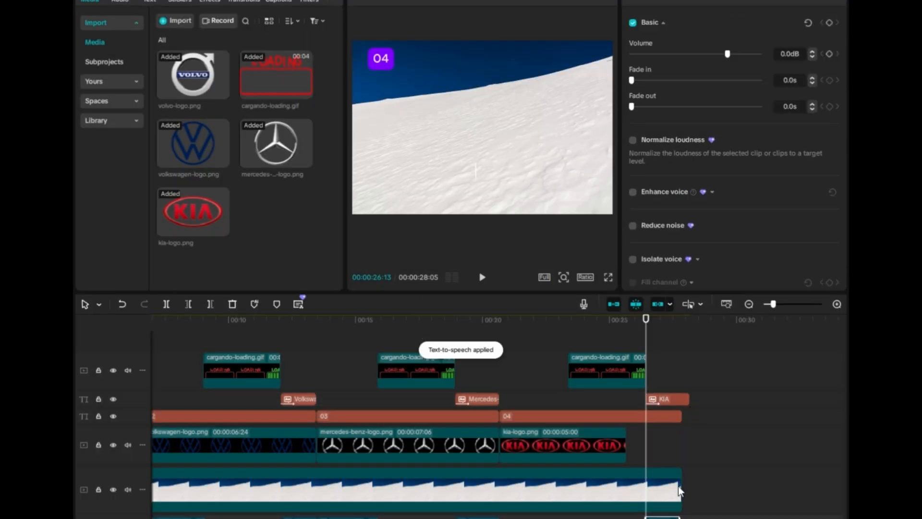
- Shift the Kia loading animation, KIA narration and KIA answer text later on the timeline
left_click_drag(680, 488, 677, 485)
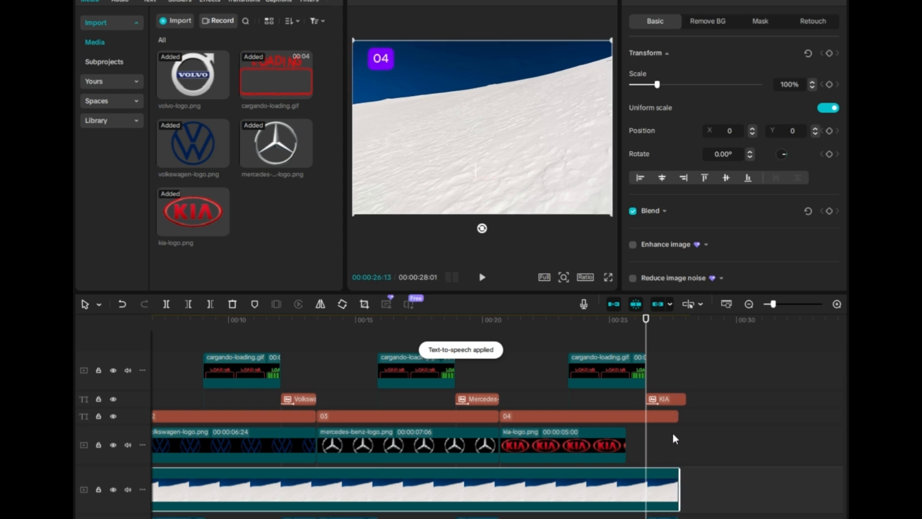
left_click(626, 438)
left_click_drag(612, 366, 670, 376)
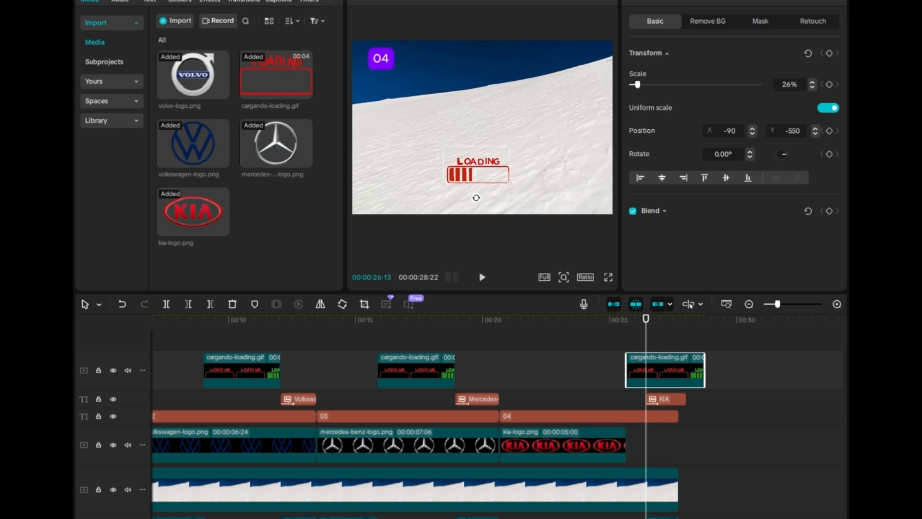
left_click(675, 515)
mouse_move(671, 517)
left_mouse_down()
mouse_move(683, 517)
mouse_move(653, 518)
left_mouse_up()
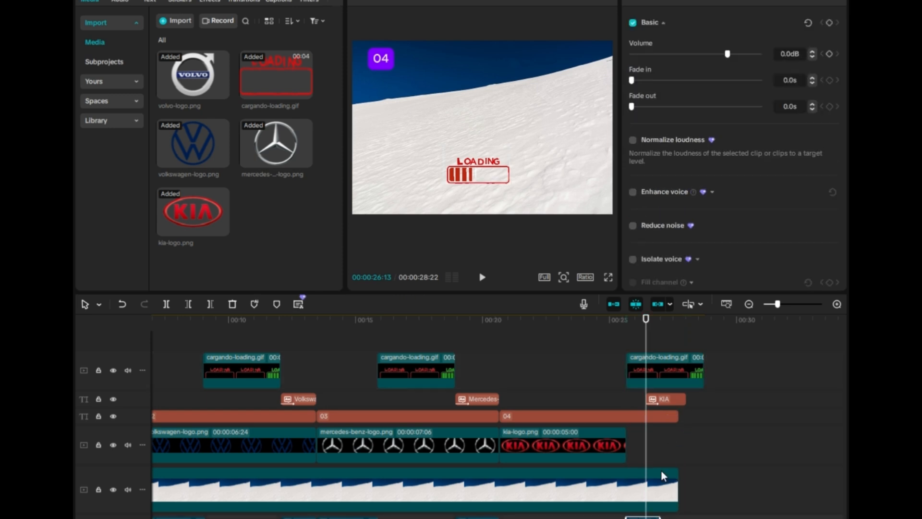
left_click_drag(648, 518, 715, 518)
left_click(670, 399)
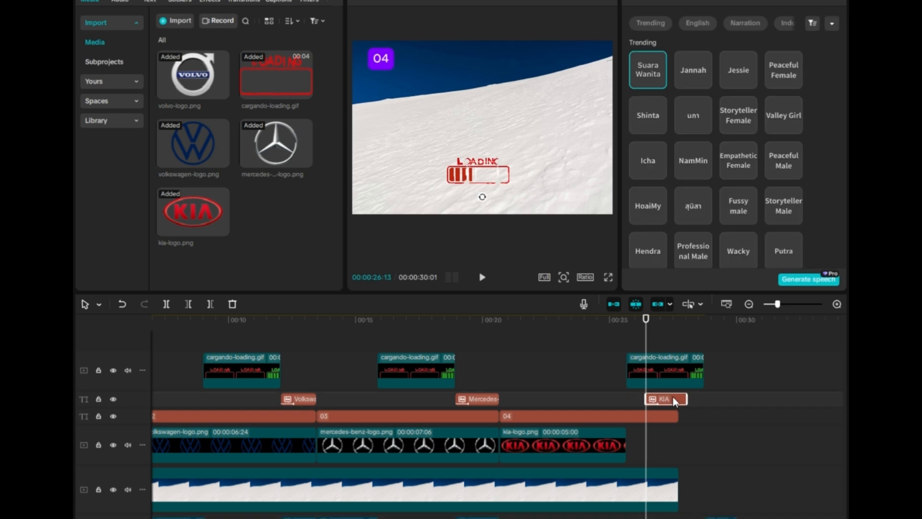
left_click_drag(673, 397, 728, 399)
- Extend the 04 label, Kia logo and background clips to about 30 seconds
left_click(668, 417)
left_click_drag(678, 416, 746, 415)
left_click(624, 444)
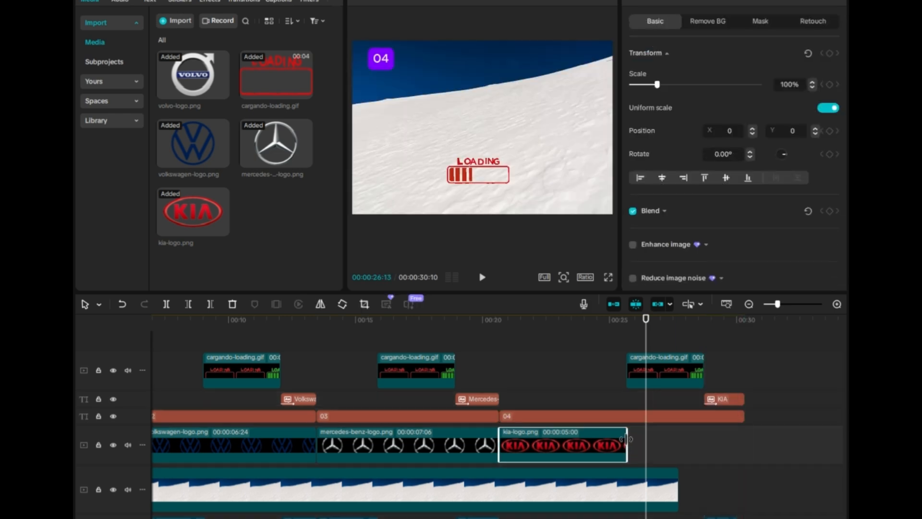
left_click_drag(625, 438, 739, 454)
left_click_drag(676, 488, 745, 486)
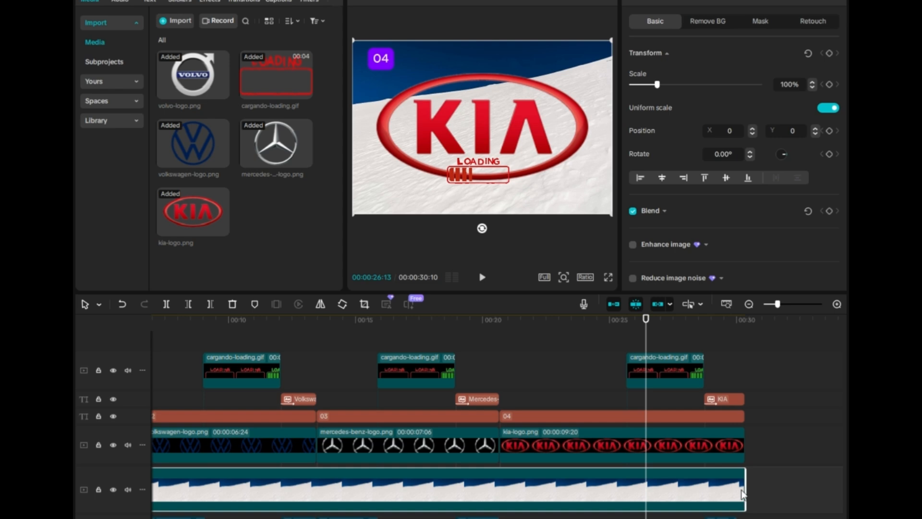
left_click_drag(746, 484, 736, 480)
left_click_drag(744, 445, 738, 443)
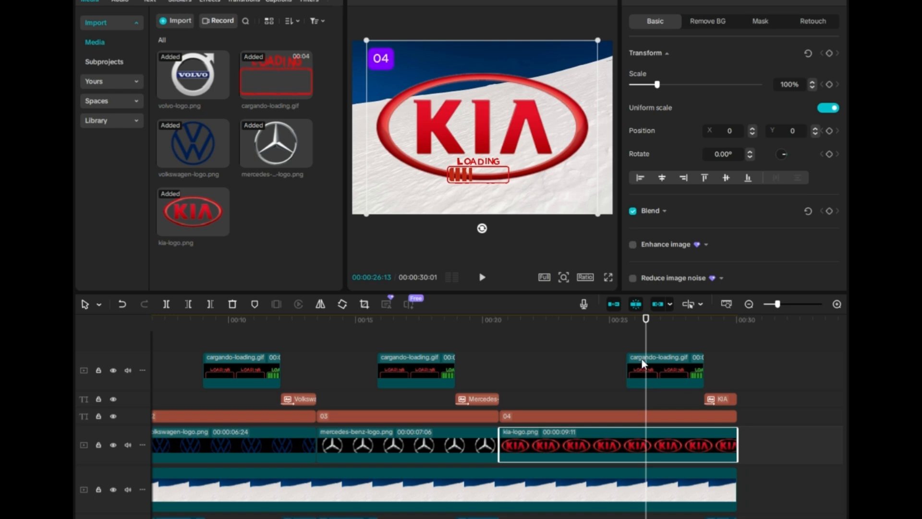
- Scale the Kia logo down to 47% and move it to the upper part of the frame
left_click_drag(598, 214, 500, 103)
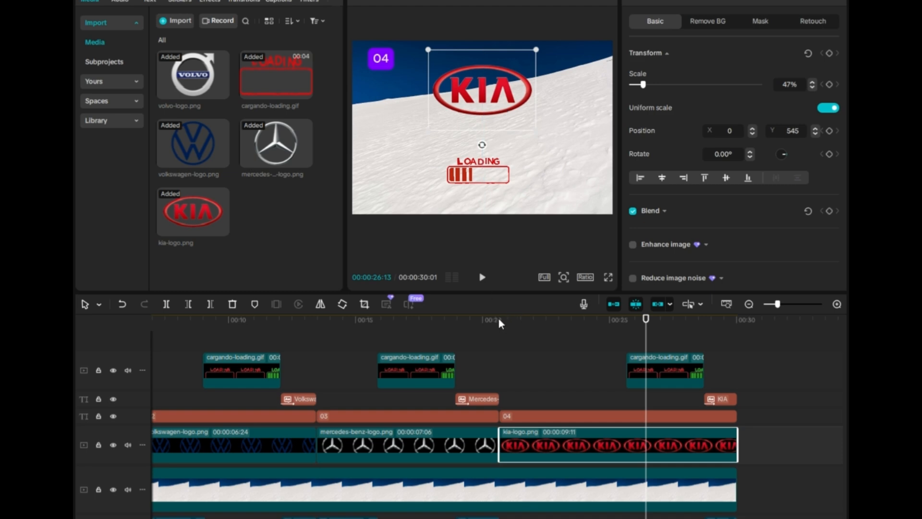
left_click(348, 518)
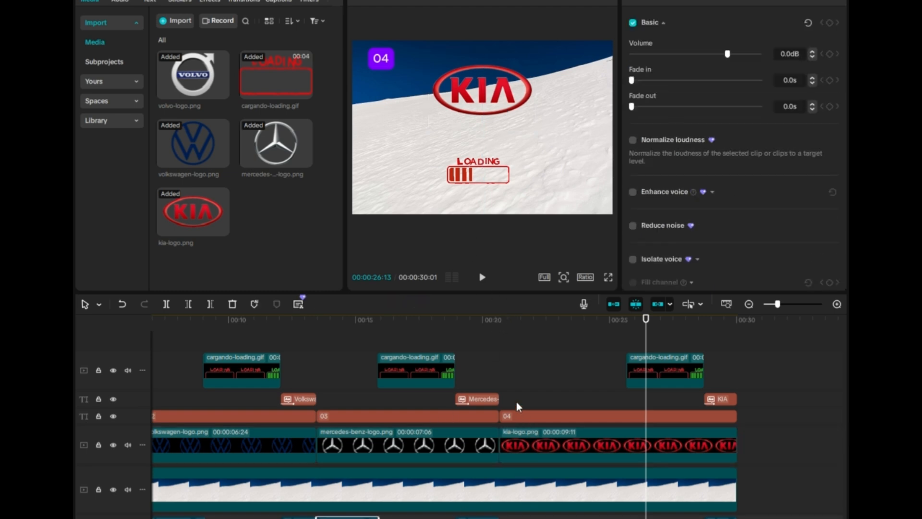
left_click(500, 321)
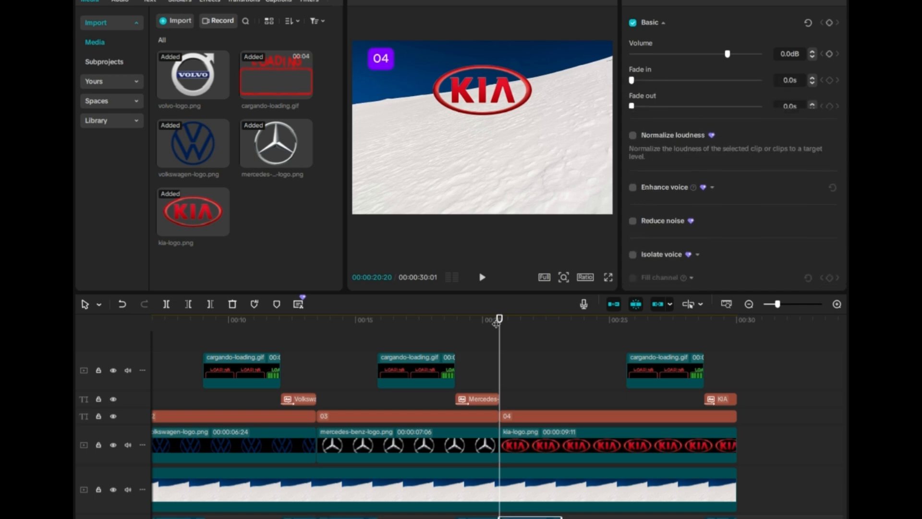
key("space")
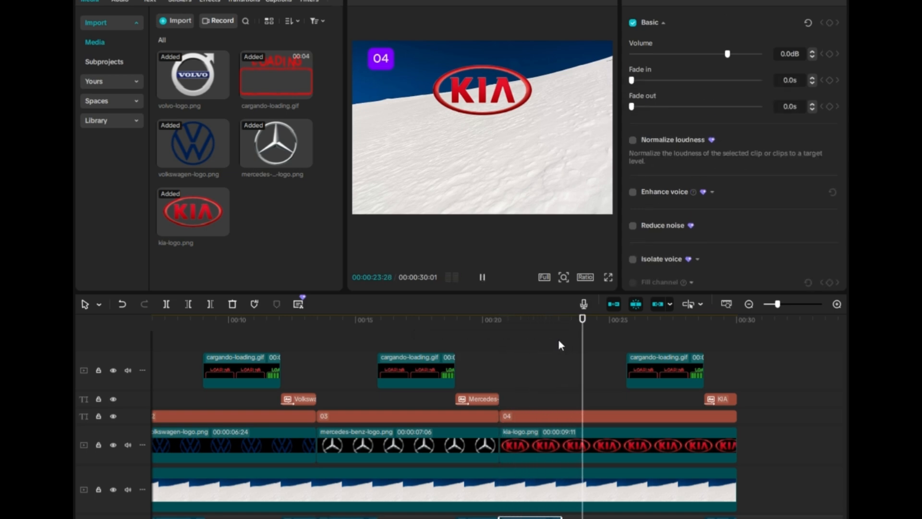
key("space")
- Move the Kia loading animation, KIA answer text and narration earlier, to about 23.6 and 26.7 seconds
left_click_drag(658, 379, 617, 375)
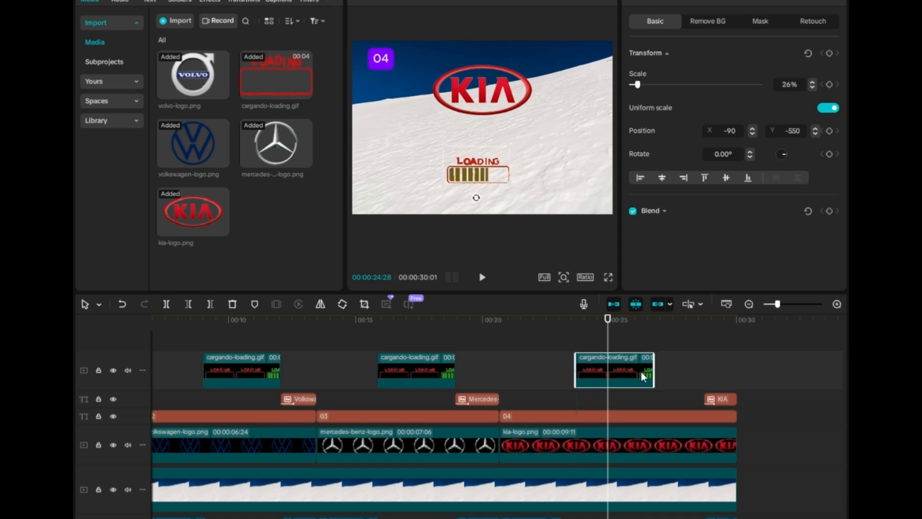
left_click(498, 320)
key("space")
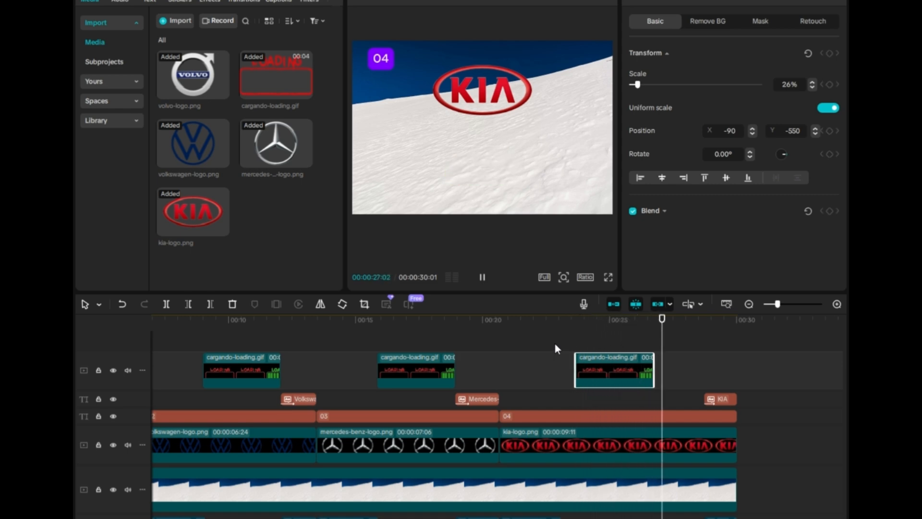
key("space")
left_click_drag(719, 398, 667, 399)
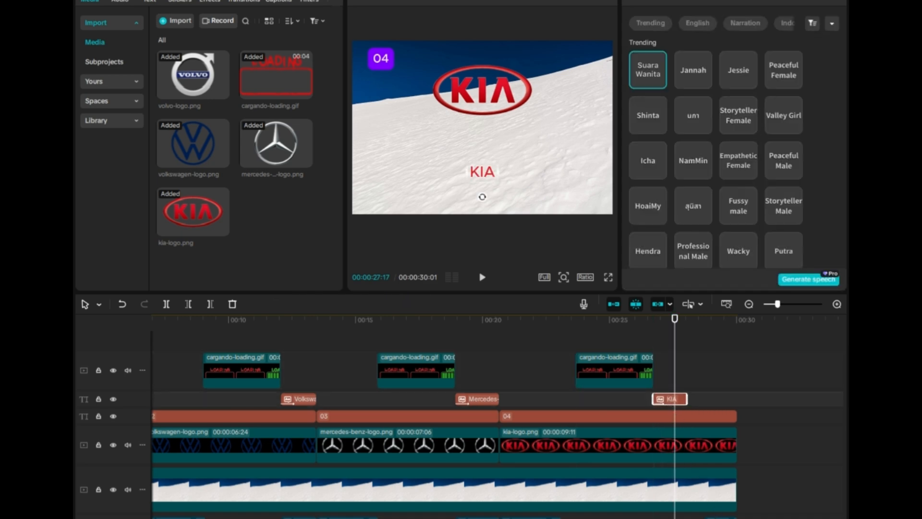
left_click_drag(719, 518, 691, 518)
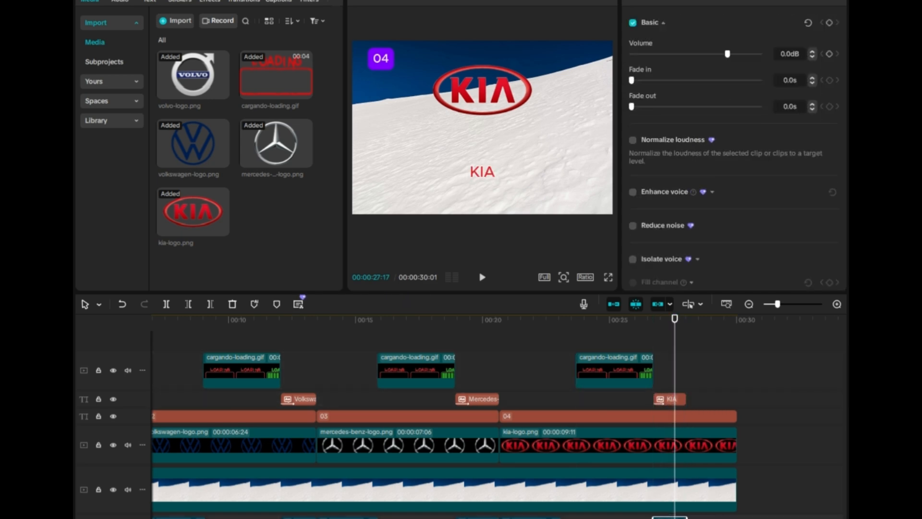
- Trim the background and Kia logo clips to end at about 28 seconds
left_click_drag(730, 495, 685, 493)
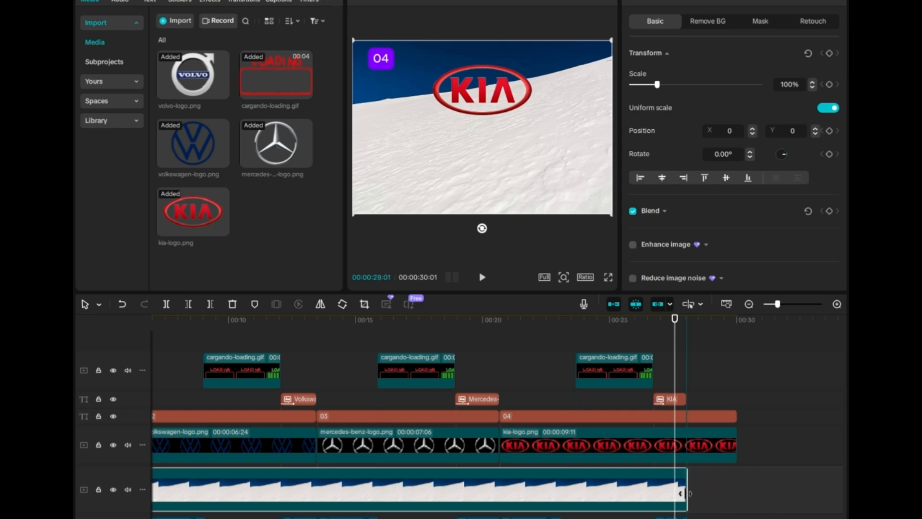
left_click(737, 449)
left_click_drag(735, 450, 686, 446)
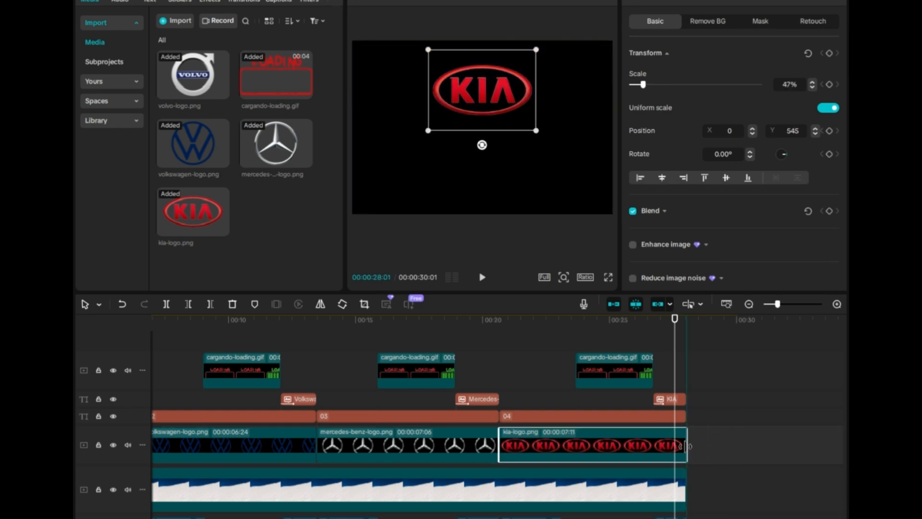
left_click(498, 321)
key("space")
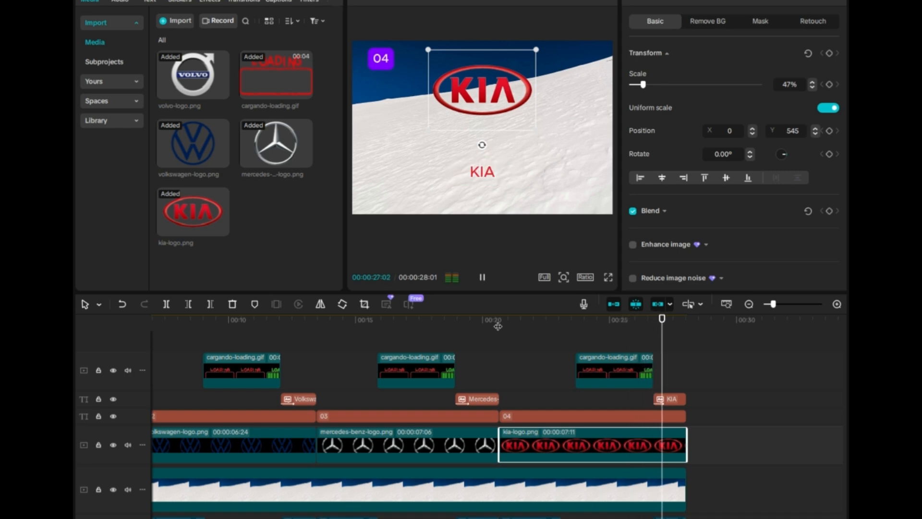
- Paste a copy of the number label at 28 seconds and change its text to 05
left_click(528, 417)
key("ctrl+v")
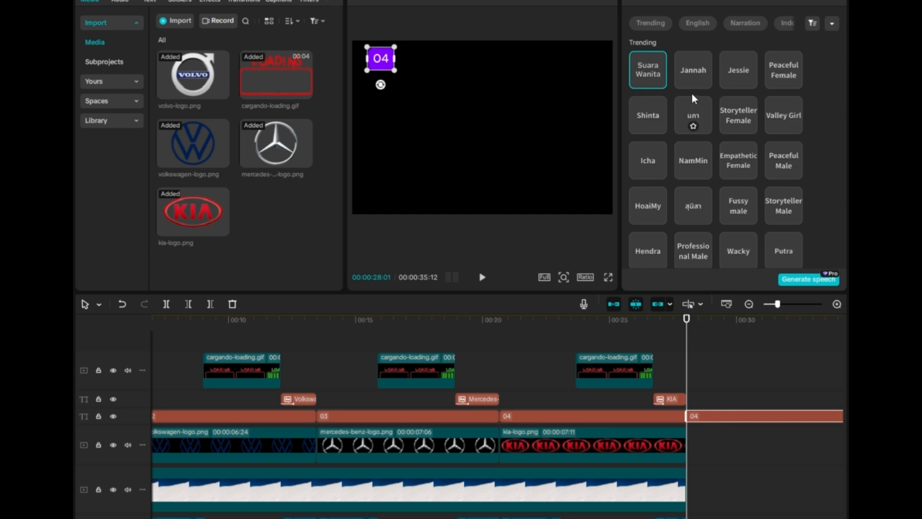
left_click(644, 2)
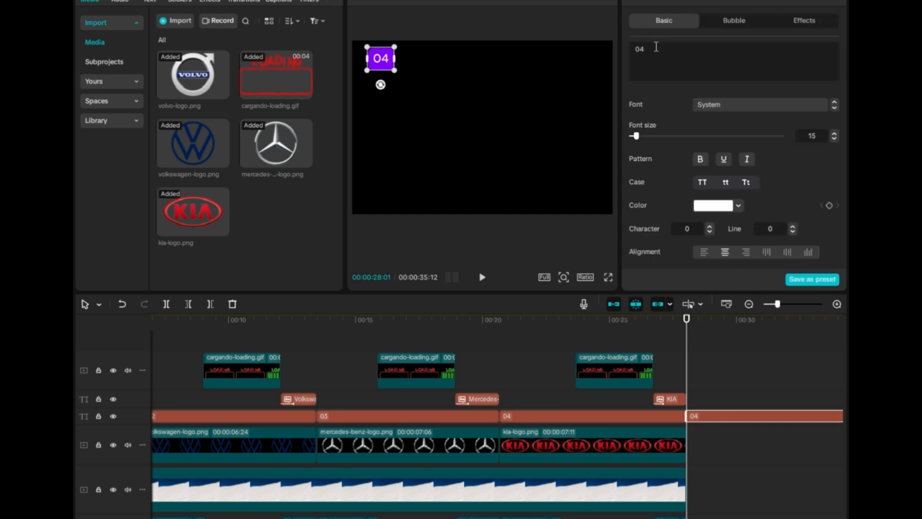
key("BackSpace")
key("BackSpace")
type("05")
- Drag chevrolet-logo.png from the Downloads folder into the timeline after the Kia logo
scroll(711, 438, "right", 6)
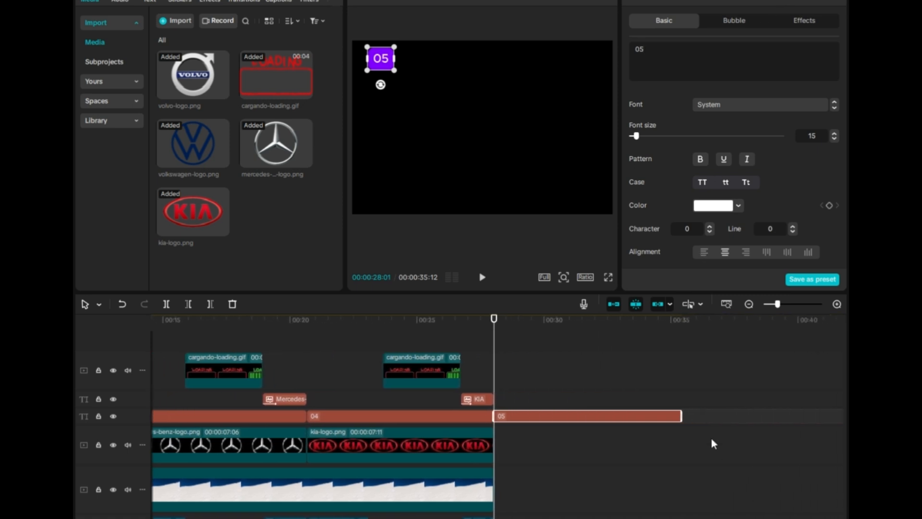
left_click(690, 433)
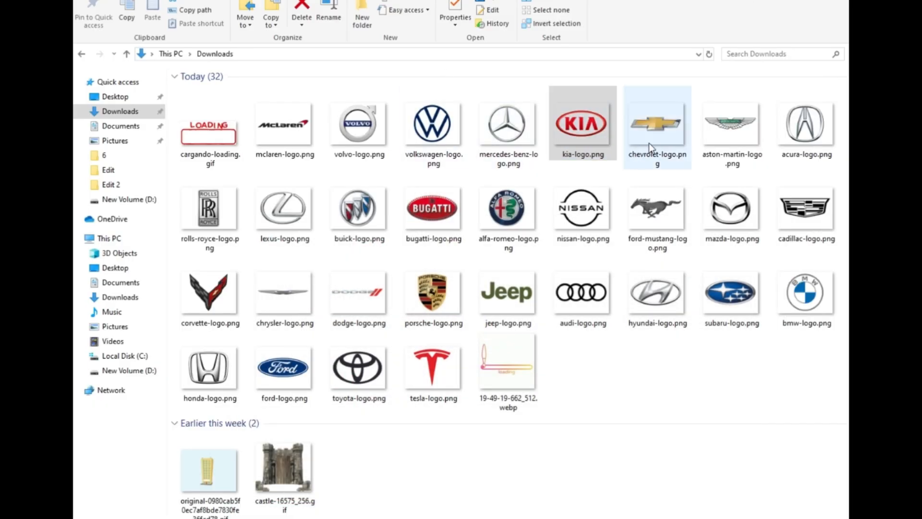
left_click(653, 139)
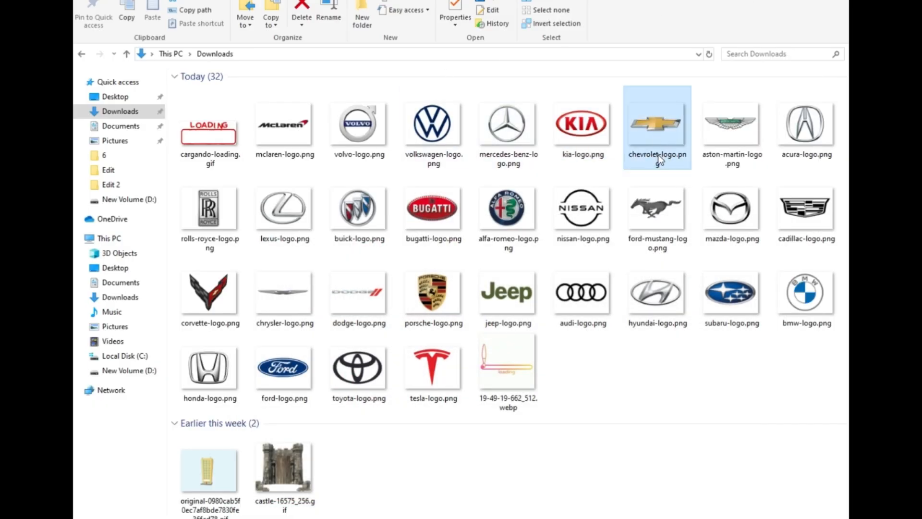
left_click(658, 154)
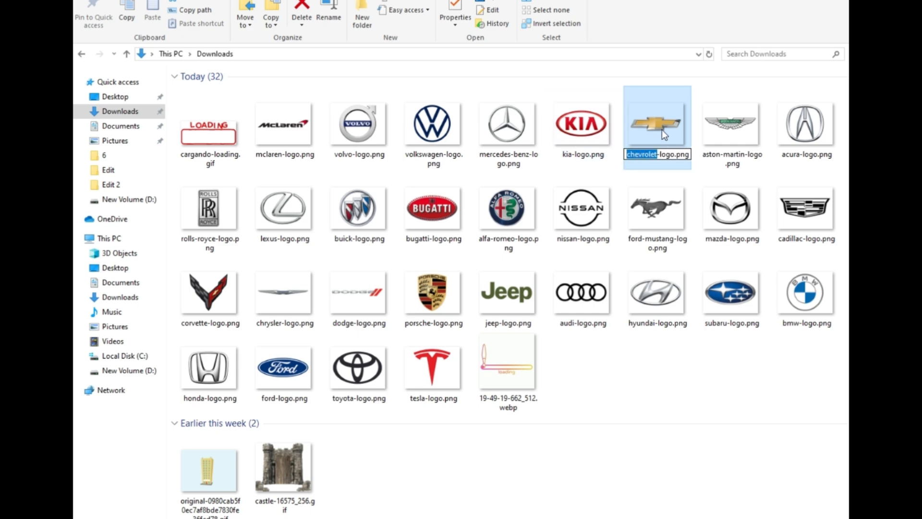
left_click_drag(661, 129, 285, 259)
left_click_drag(278, 212, 519, 450)
- Extend the background clip to about 37.6 seconds to cover the Chevrolet section
left_click(494, 491)
left_click_drag(495, 490, 737, 491)
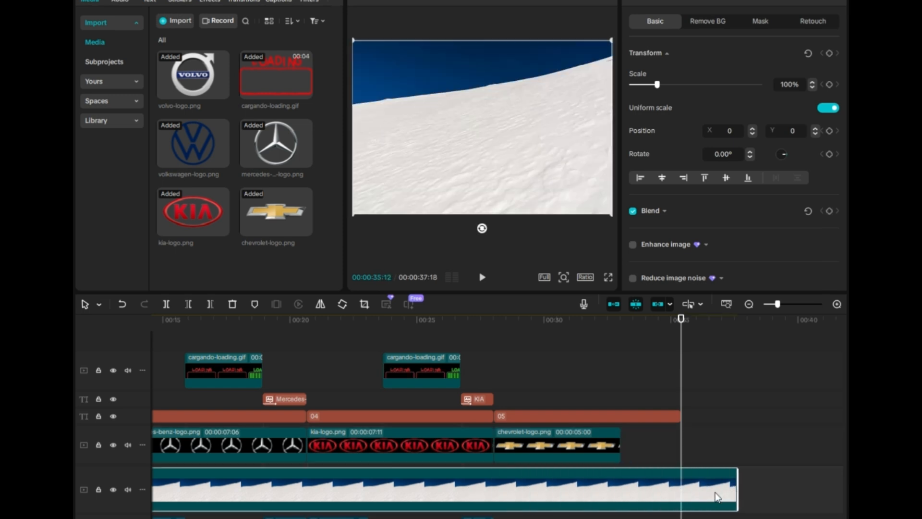
left_click(591, 443)
- Copy the loading animation and paste it at about 31.4 seconds over the Chevrolet logo
left_click(451, 370)
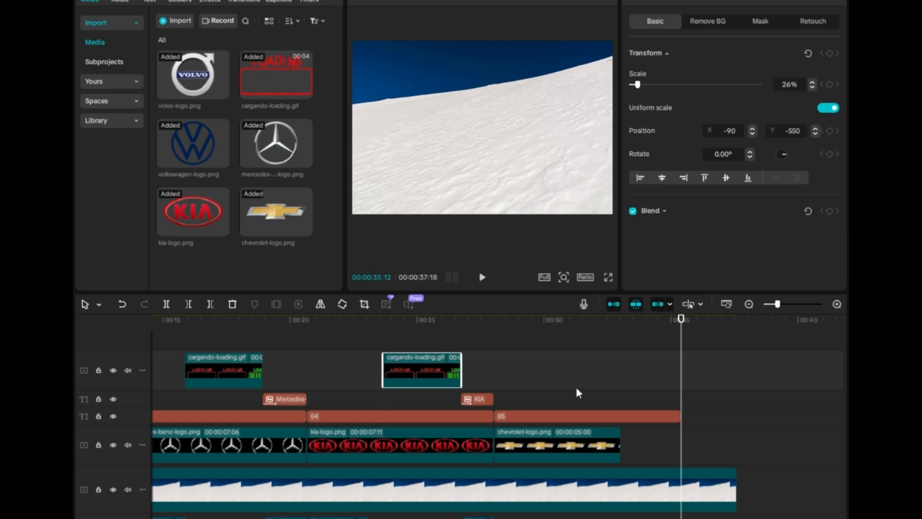
left_click(561, 378)
left_click(566, 370)
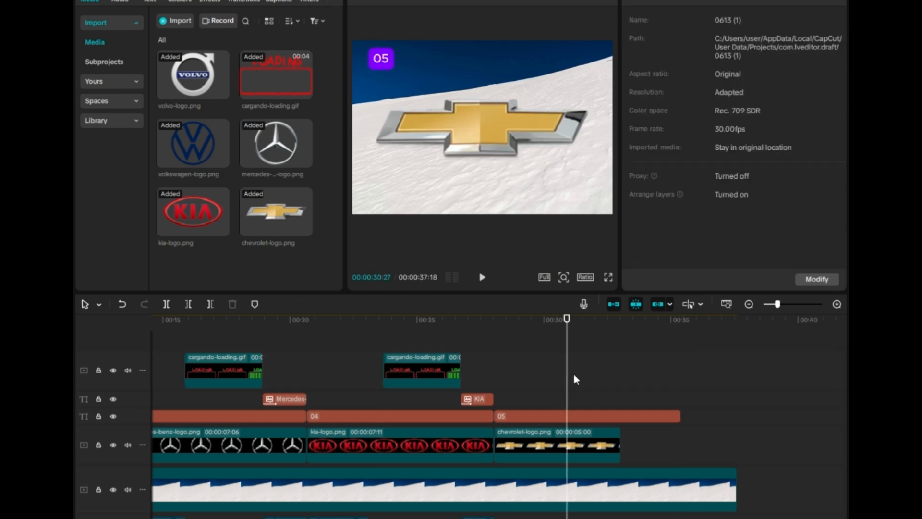
left_click(578, 367)
key("ctrl+v")
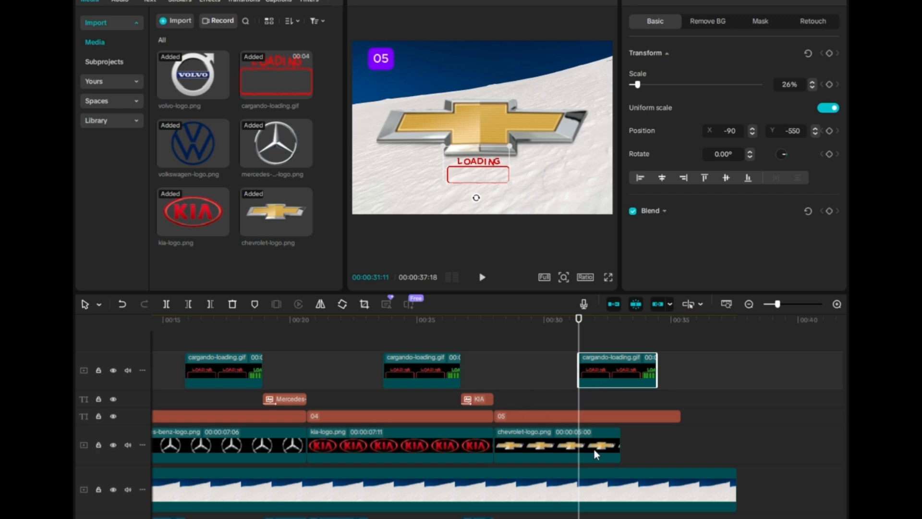
- Copy the KIA answer text and paste it at about 34.4 seconds
left_click(490, 397)
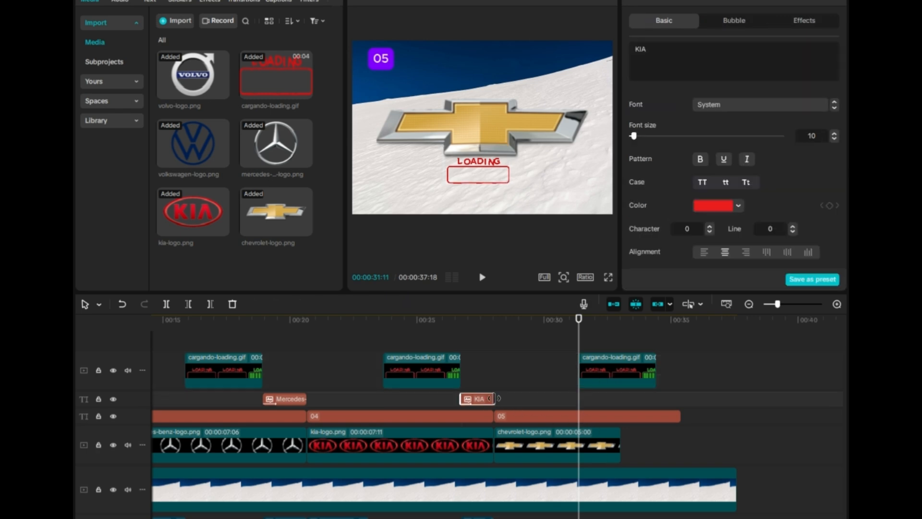
left_click(656, 385)
left_click(662, 388)
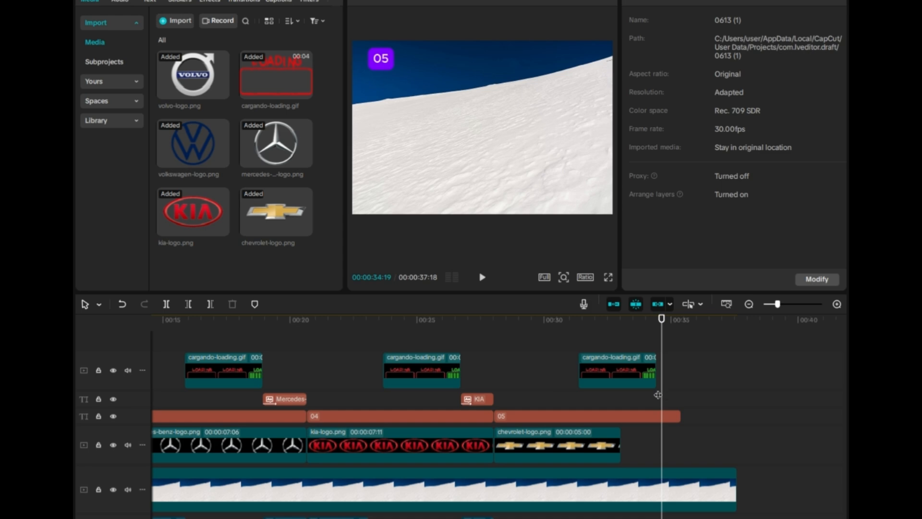
key("ctrl+v")
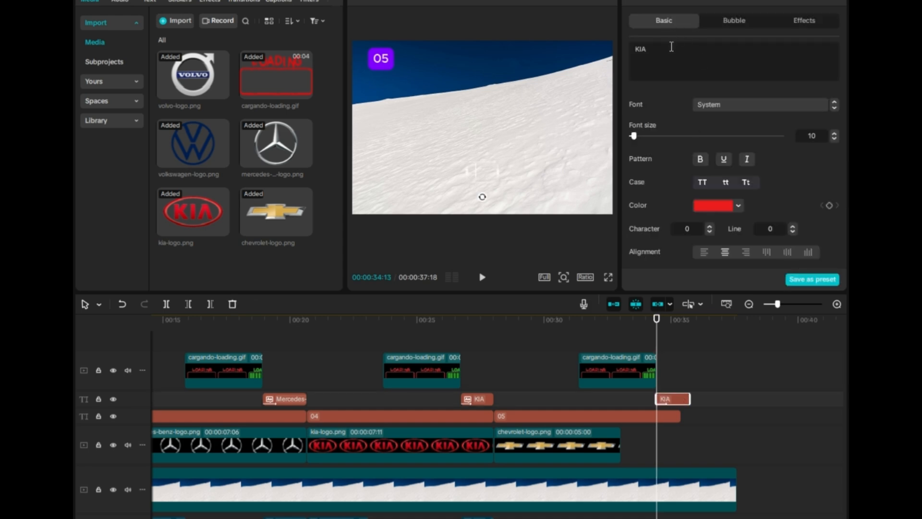
- Change the copied answer text to Chevrolet and generate its text-to-speech narration with the Jessie voice
type("chevrolet")
left_click_drag(639, 50, 631, 50)
left_click(781, 2)
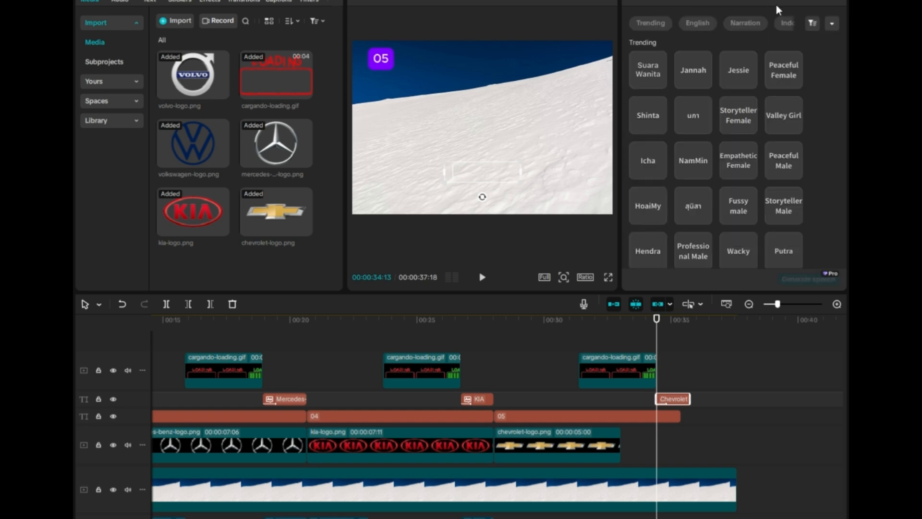
left_click(746, 72)
left_click(809, 279)
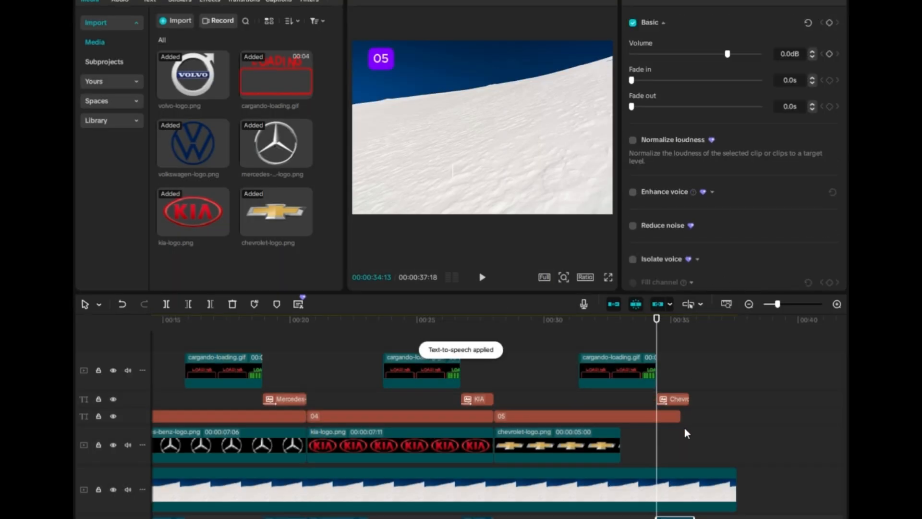
- Trim the background clip and extend the 05 number label so both end at about 35.9 seconds
left_click(597, 372)
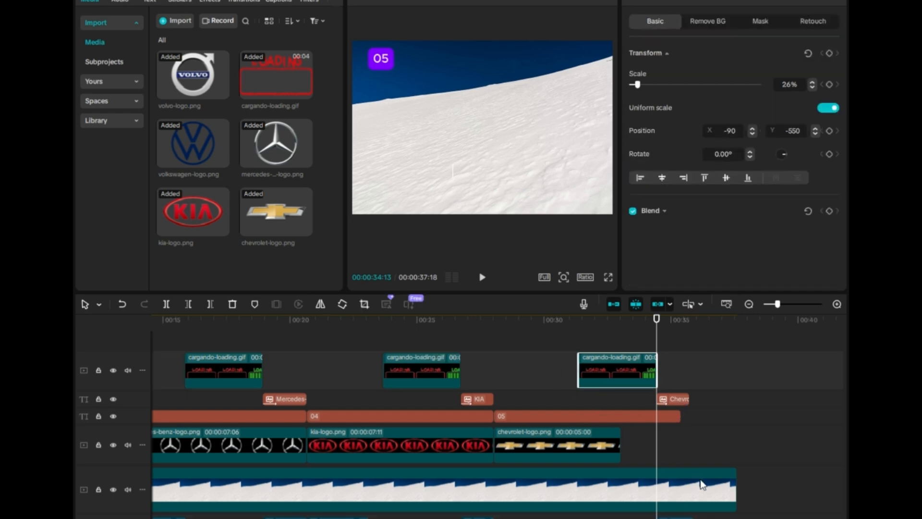
left_click(734, 488)
left_click_drag(737, 483, 695, 483)
left_click(672, 415)
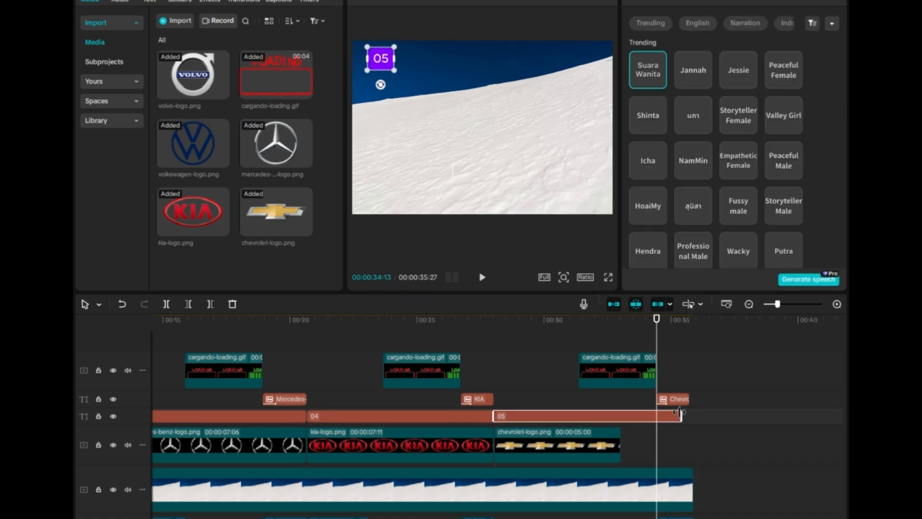
left_click_drag(679, 416, 694, 397)
left_click(682, 399)
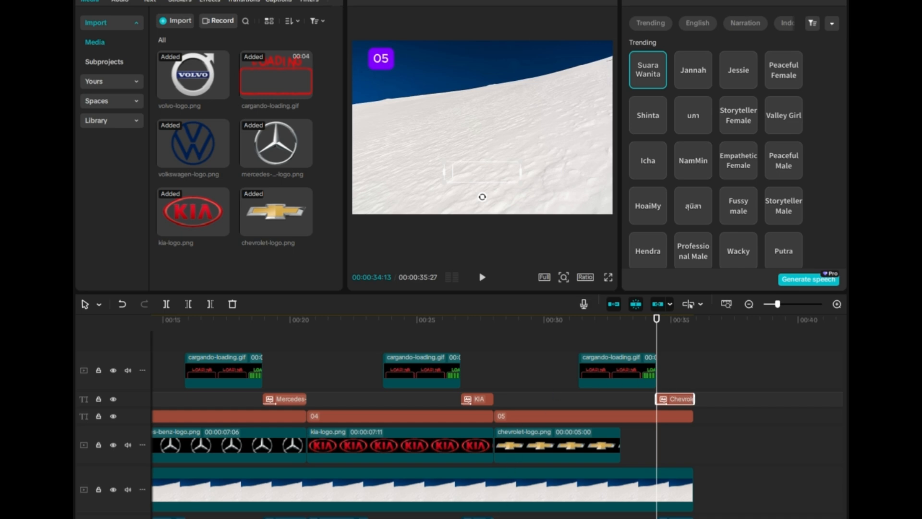
- Paste the copied audio clip at about 28 seconds, the start of the Chevrolet section
left_click(491, 486)
left_click(494, 395)
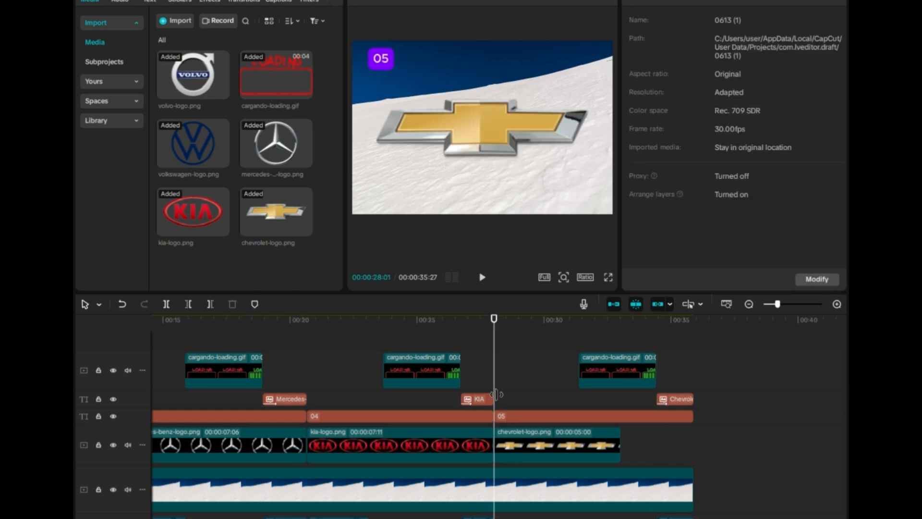
key("ctrl+v")
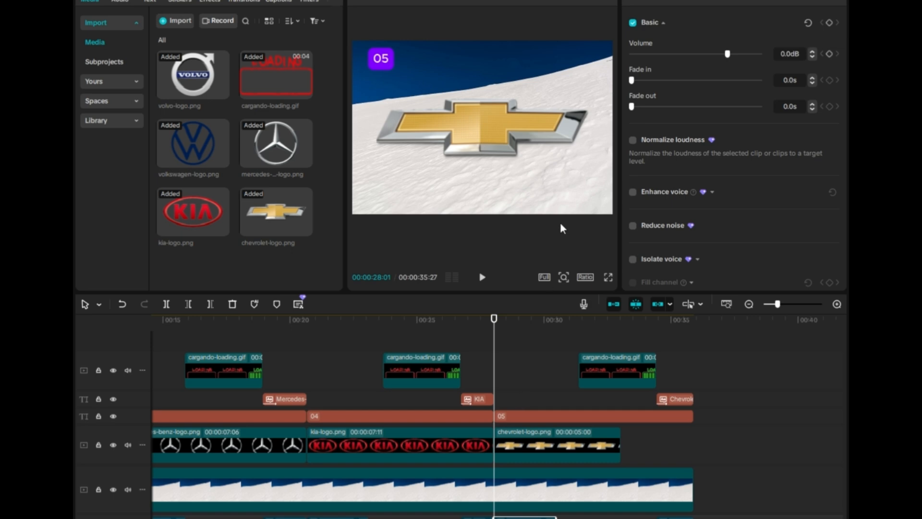
- Scale the Chevrolet logo down to 49% and place it near the top of the frame, previewing the result
left_click(546, 188)
left_click_drag(611, 213, 502, 98)
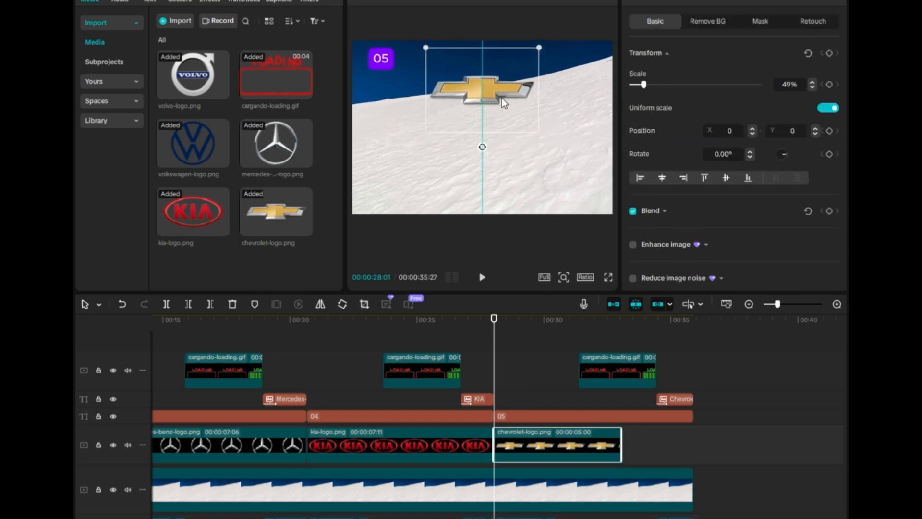
key("space")
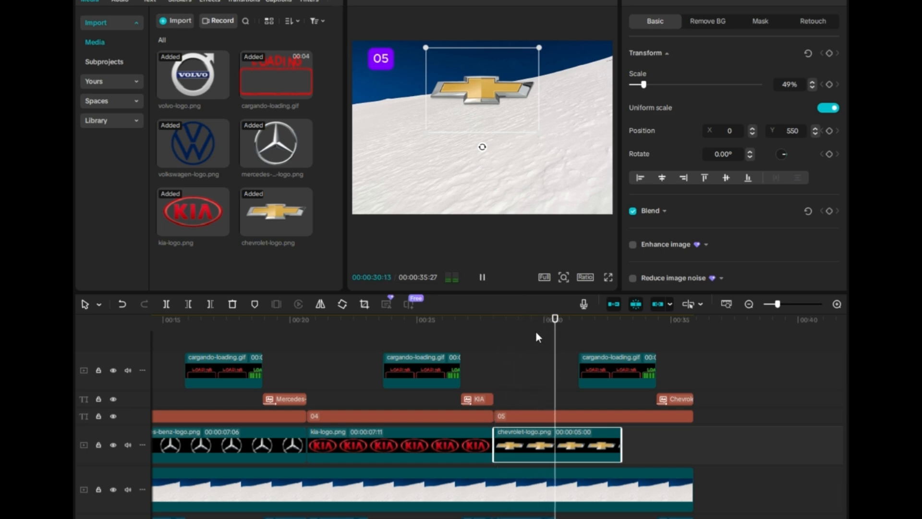
key("space")
- Move the Chevrolet loading animation earlier to start about 30.3 seconds and play back the section
left_click(617, 371)
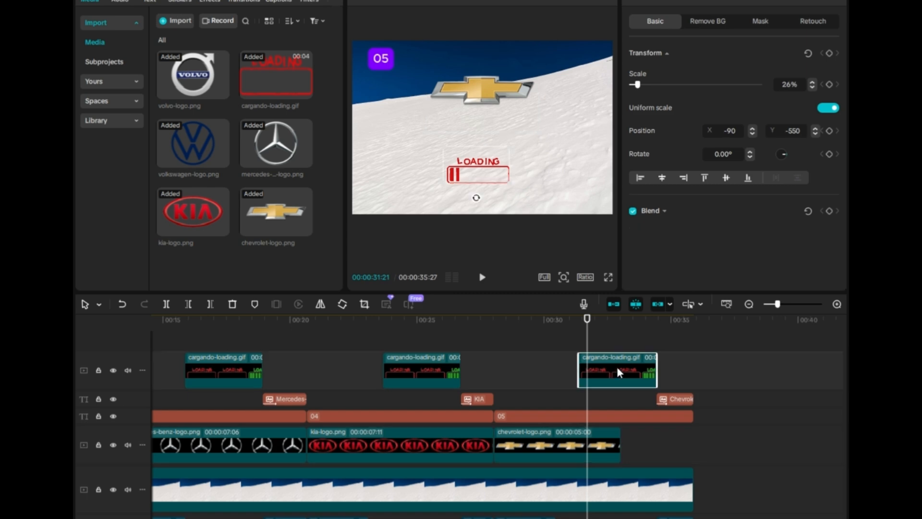
left_click_drag(618, 368, 601, 372)
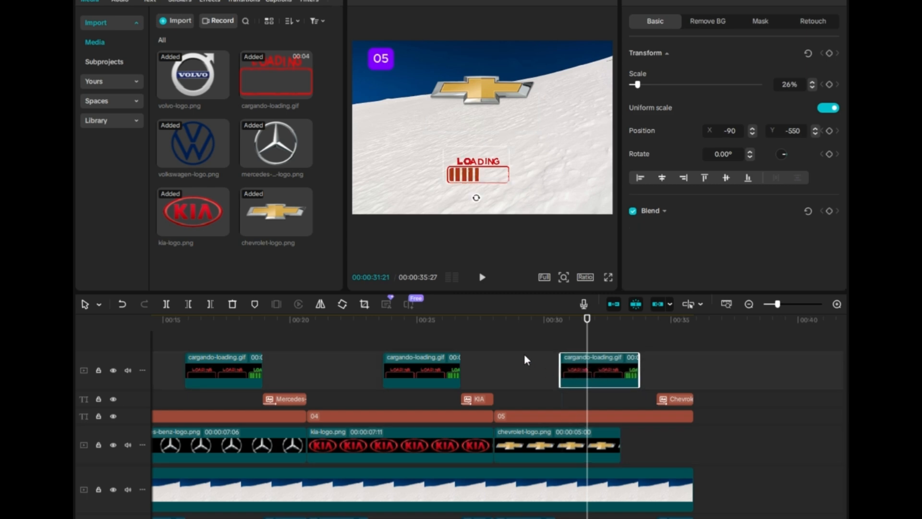
left_click(494, 319)
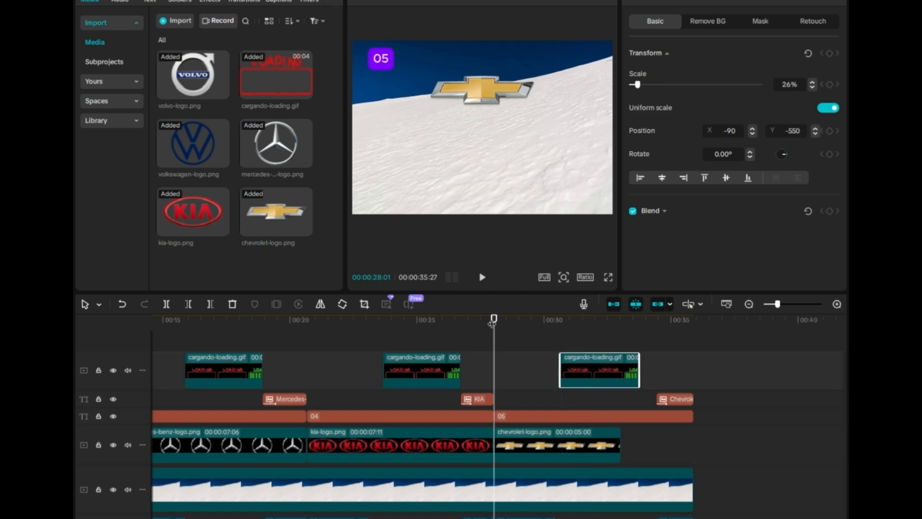
key("space")
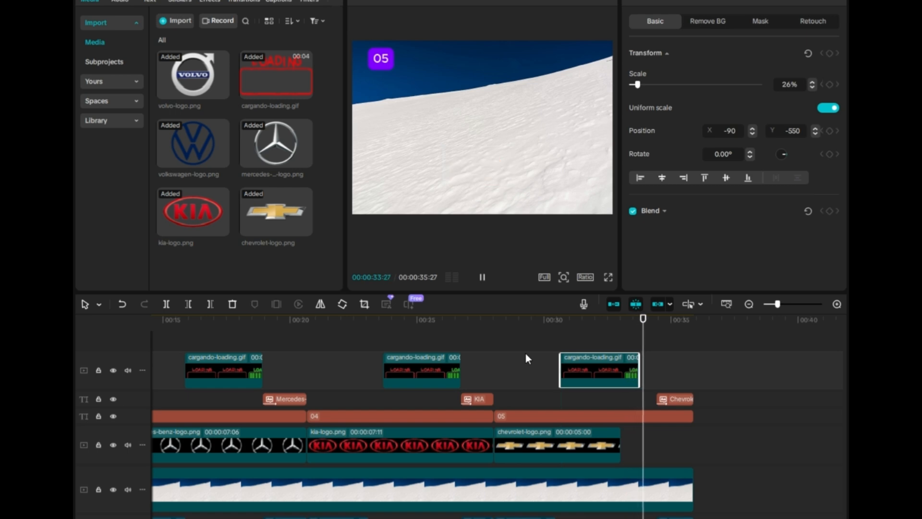
- Extend the Chevrolet logo clip to about 35.6 seconds and align the Chevrolet answer text and number label to end there
left_click(611, 449)
left_click_drag(620, 446, 688, 445)
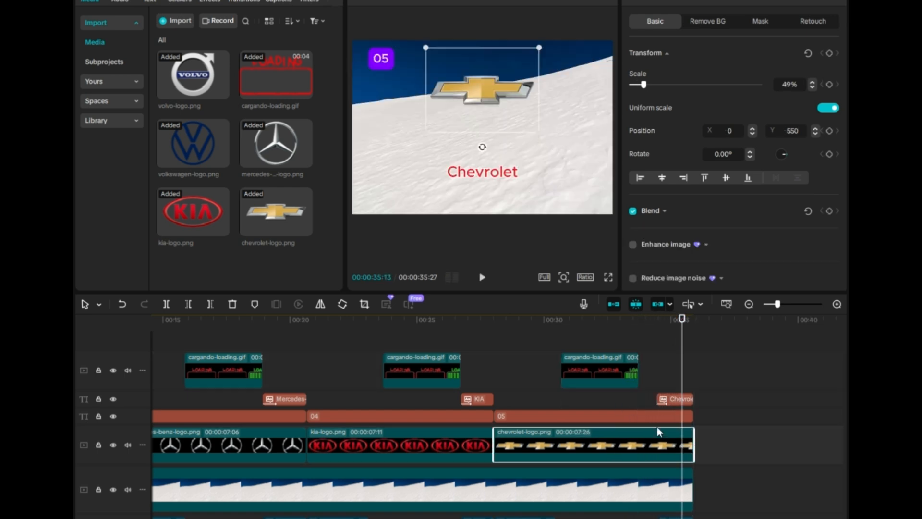
left_click(672, 397)
left_click_drag(670, 397, 687, 444)
left_click(687, 416)
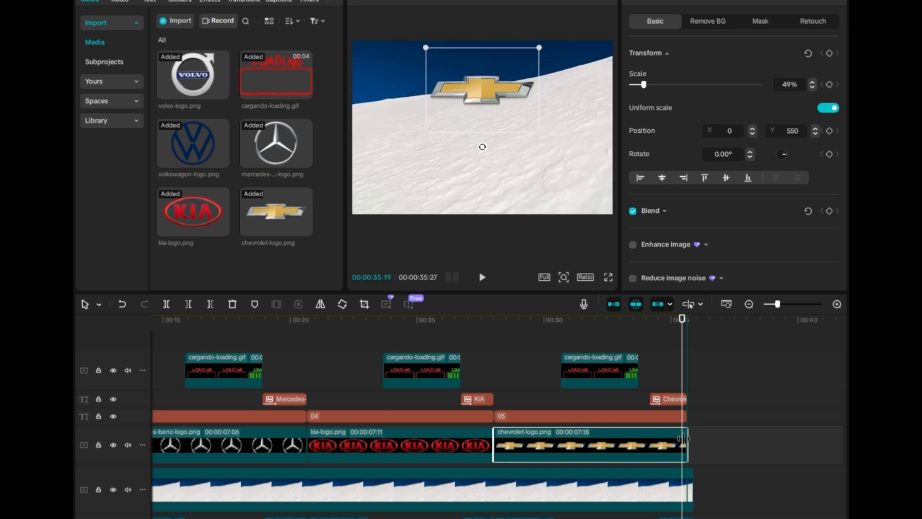
- Trim the background clip to end at about 35.6 seconds with the other tracks
left_click(689, 475)
left_click_drag(693, 483, 687, 505)
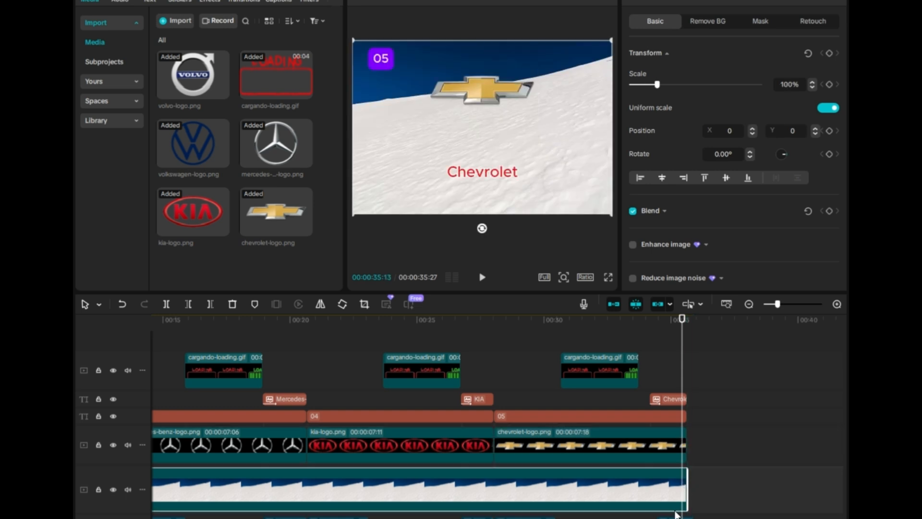
left_click(691, 518)
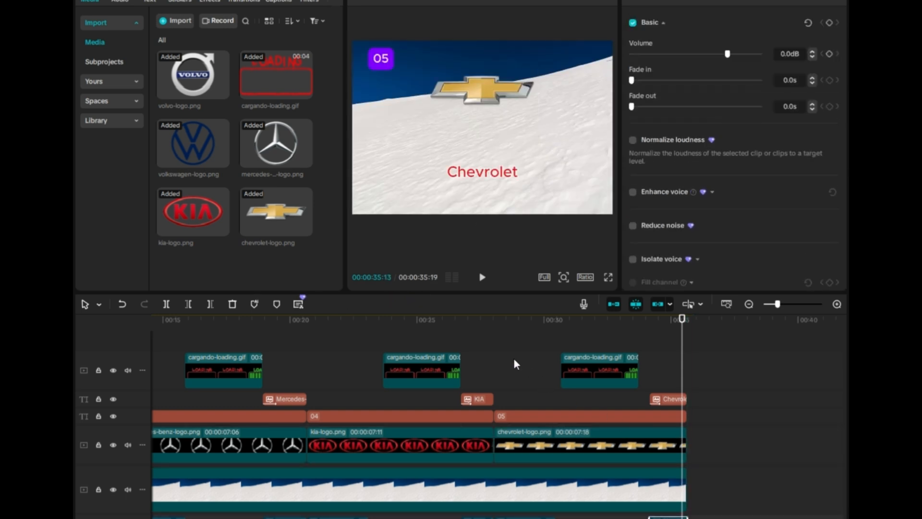
- Play back the whole project from the beginning to review all five logo sections
left_click(494, 320)
key("space")
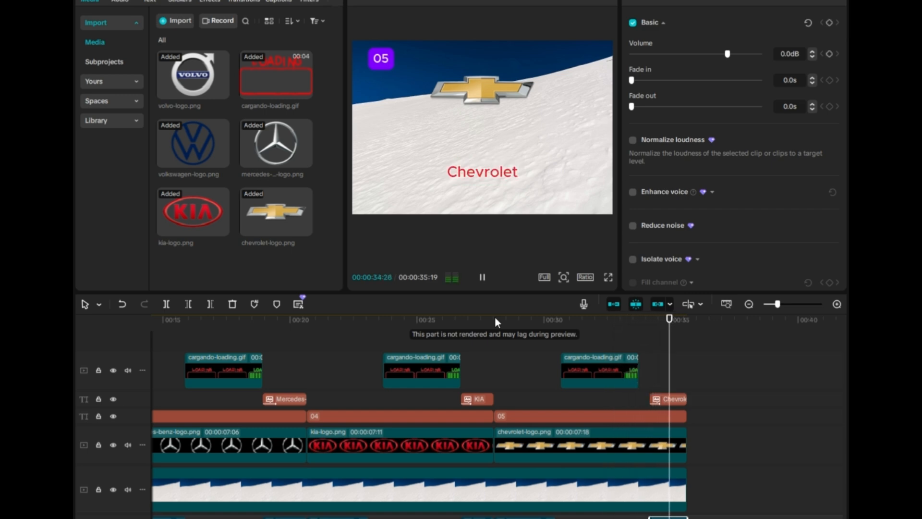
scroll(497, 416, "left", 10)
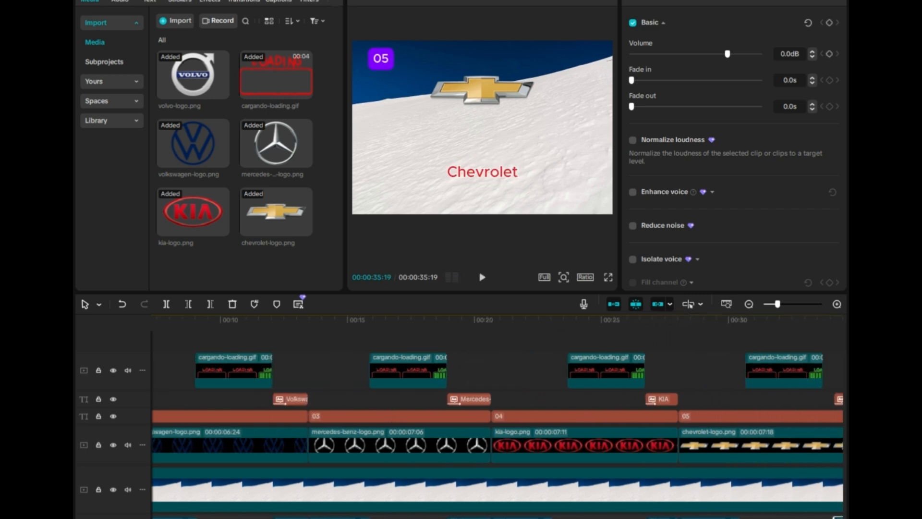
left_click(184, 323)
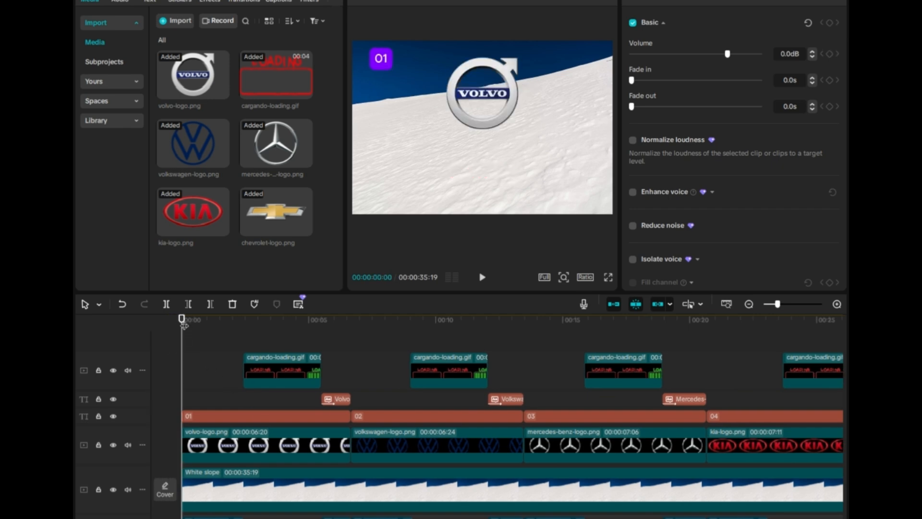
key("space")
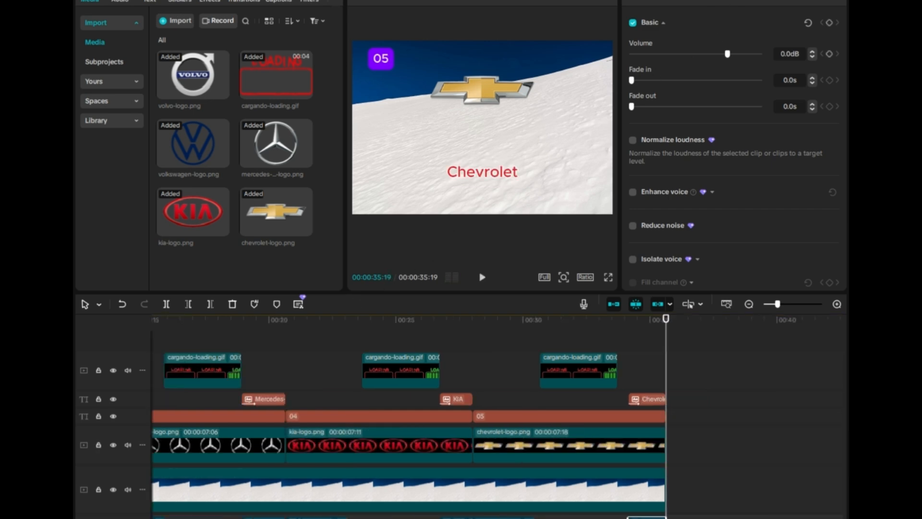
- Try to export the video, return to editing, and view the preview in full screen
key("ctrl+e")
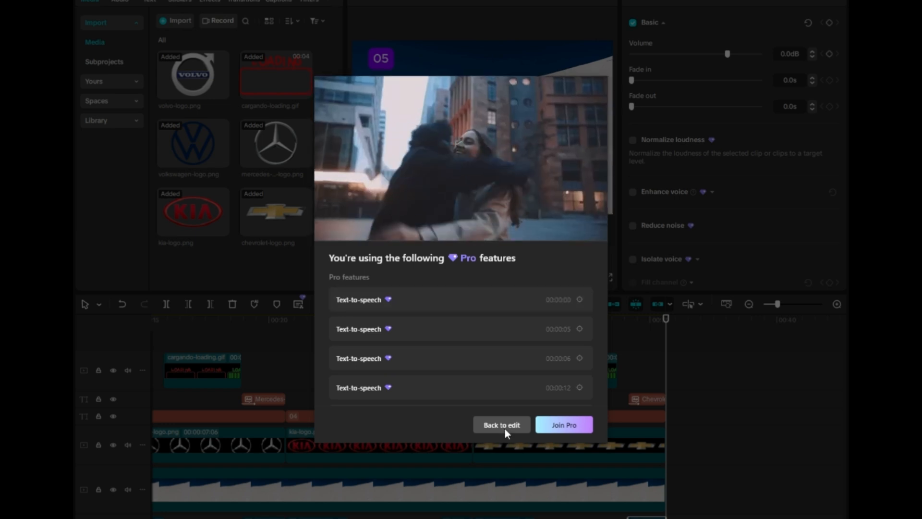
left_click(504, 427)
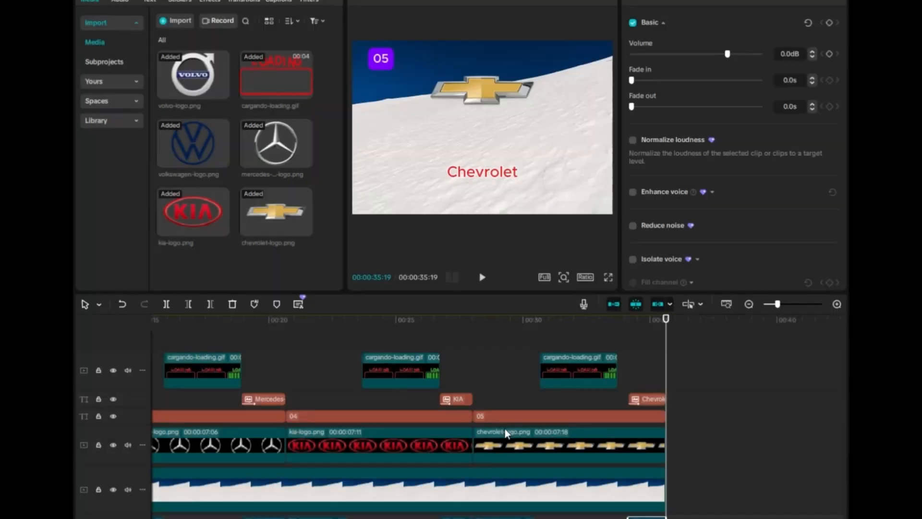
left_click(609, 277)
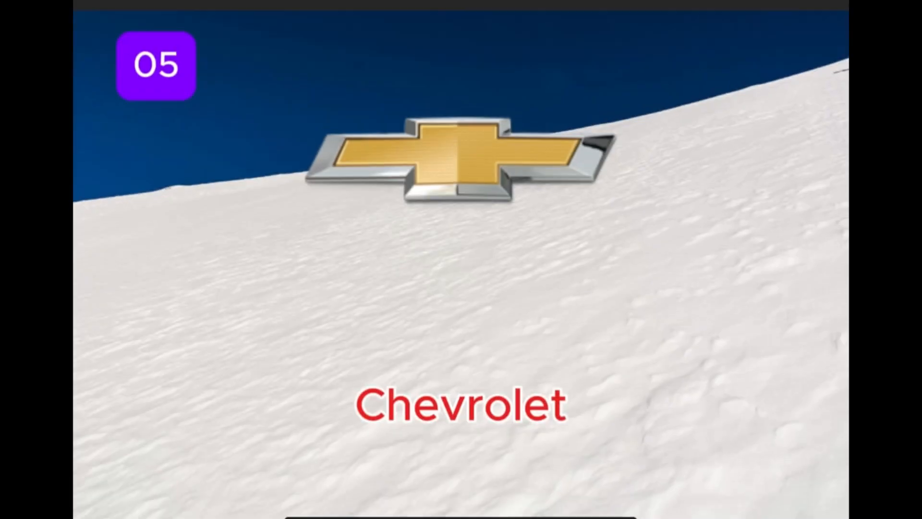